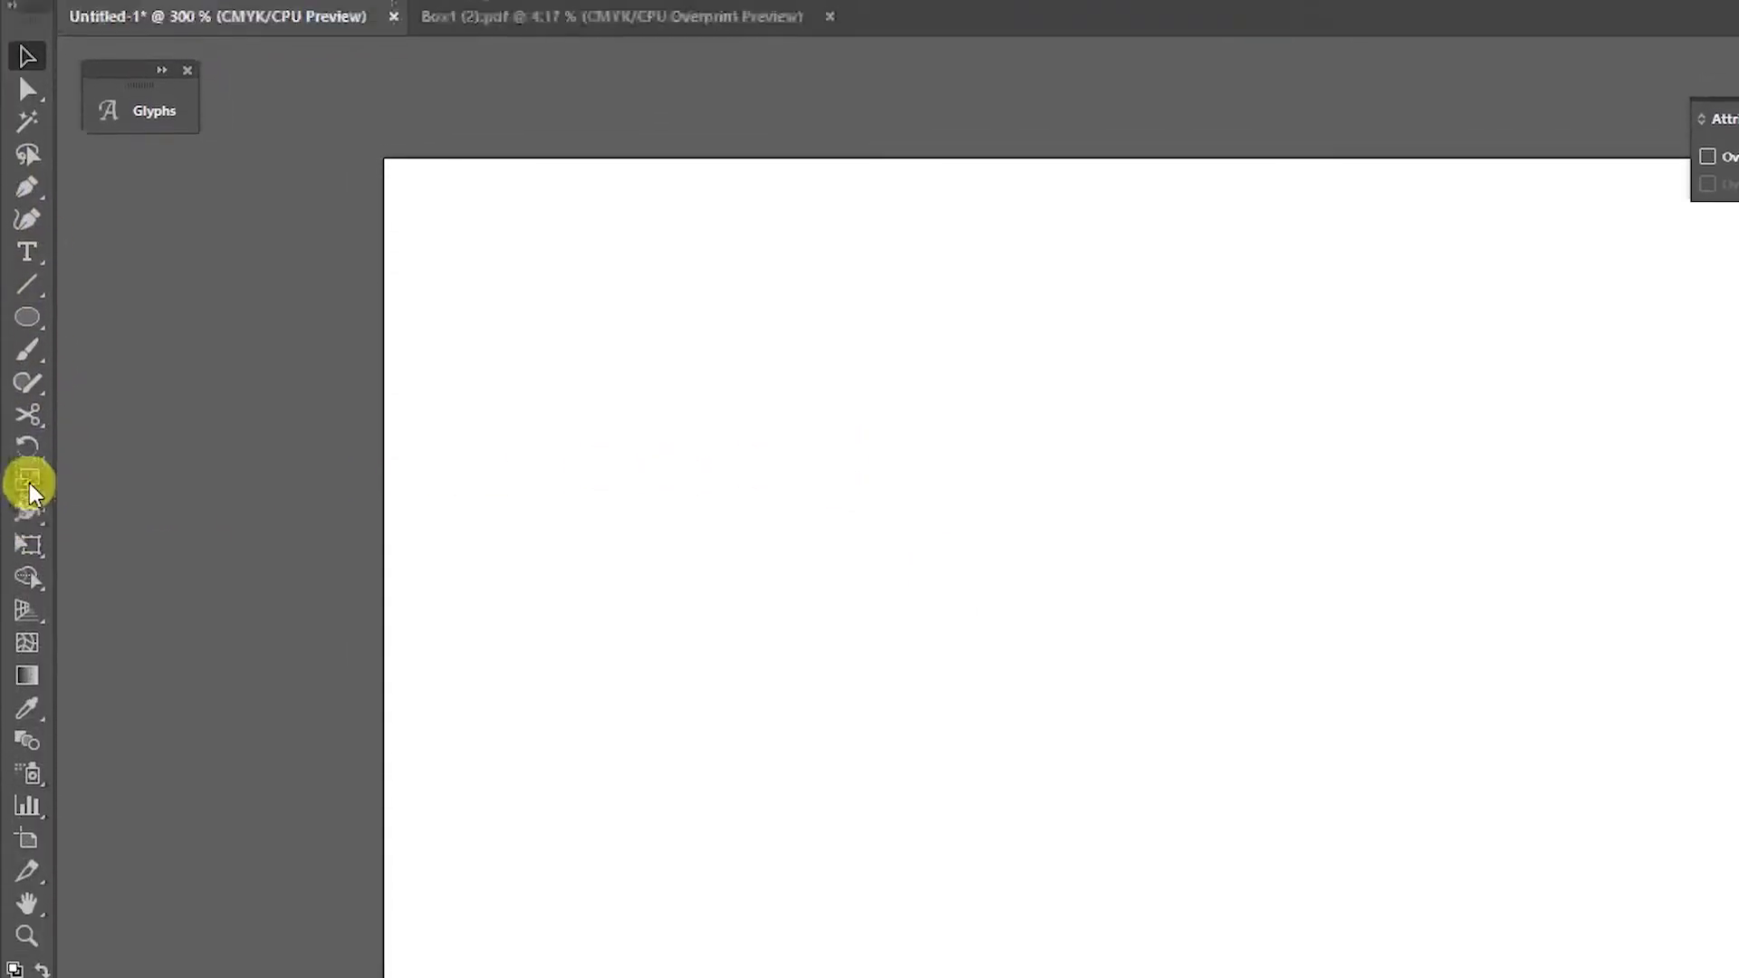
Step: Drag four horizontal guides from the top ruler to mark the lettering's height bands
left_click_drag(861, 136, 870, 351)
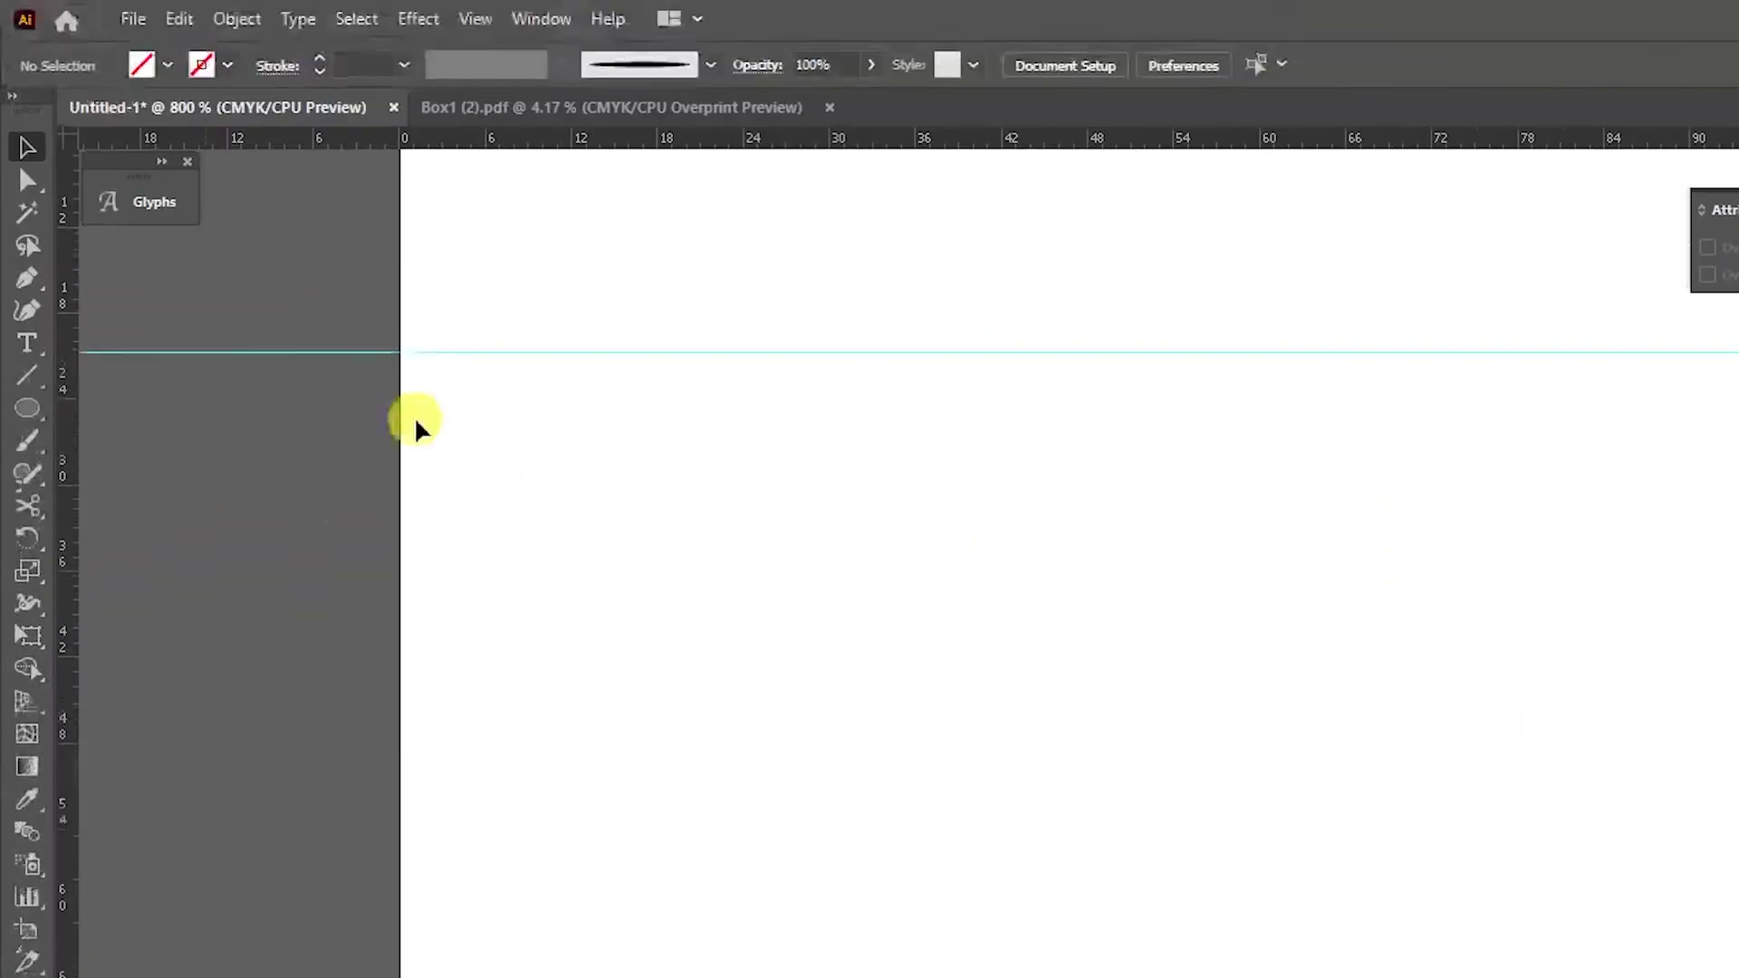
left_click_drag(860, 138, 867, 667)
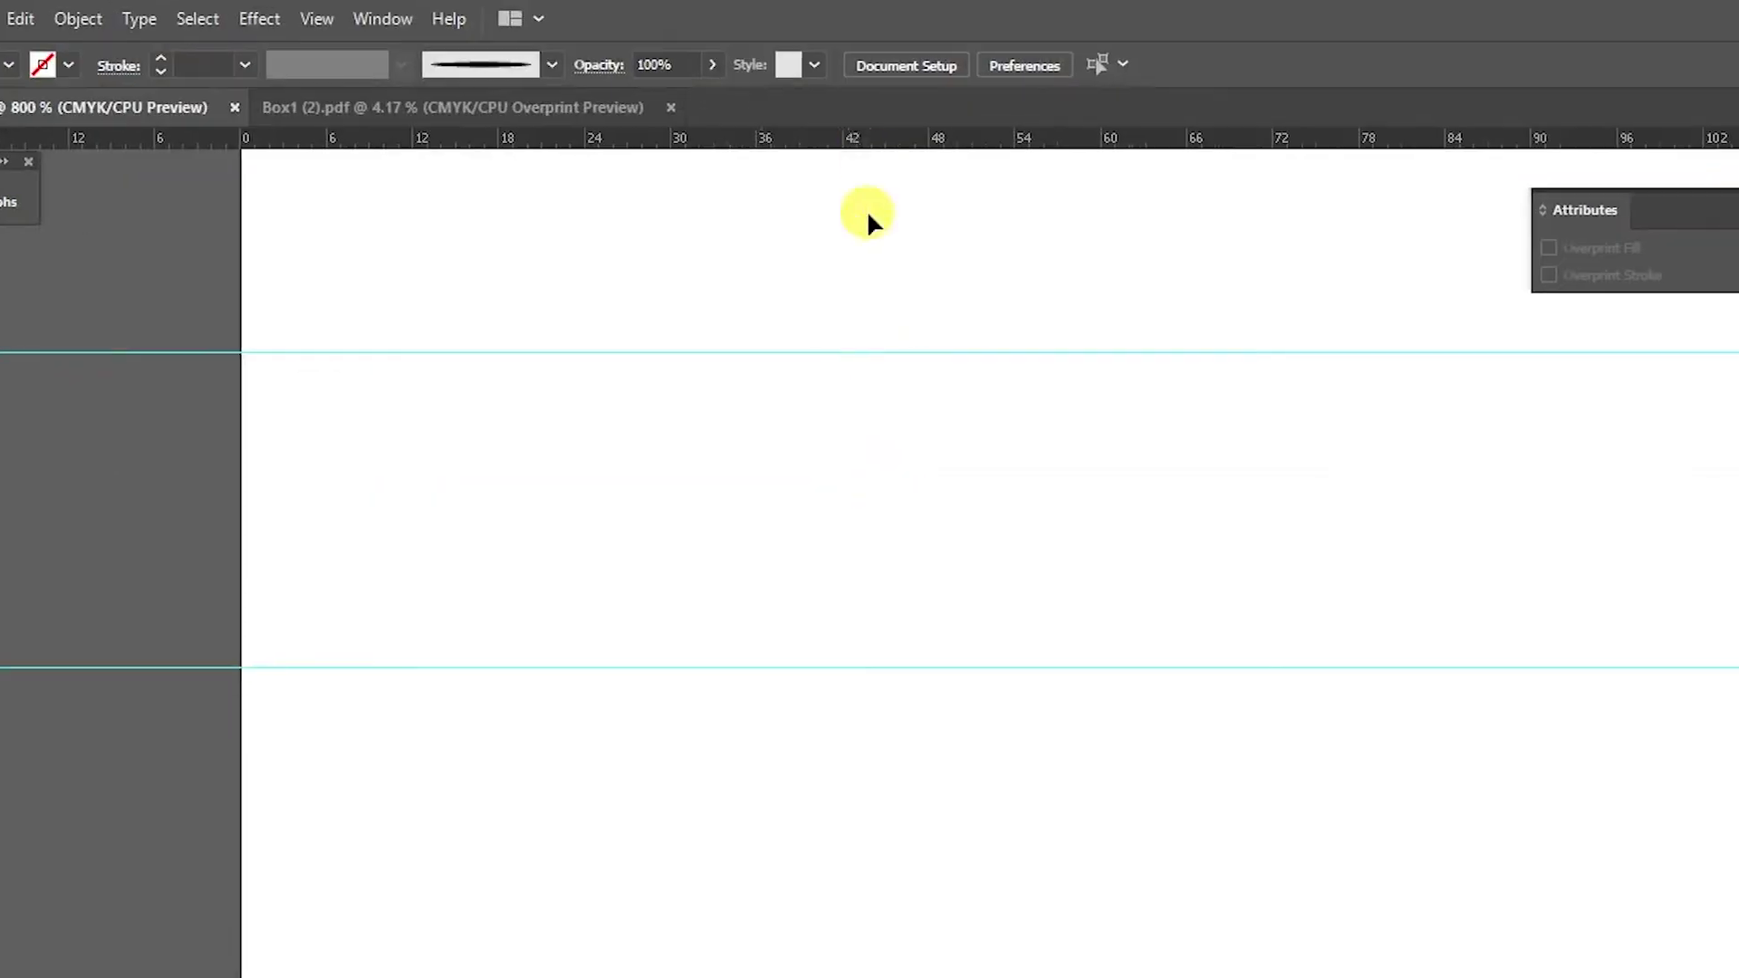
left_click_drag(866, 138, 867, 415)
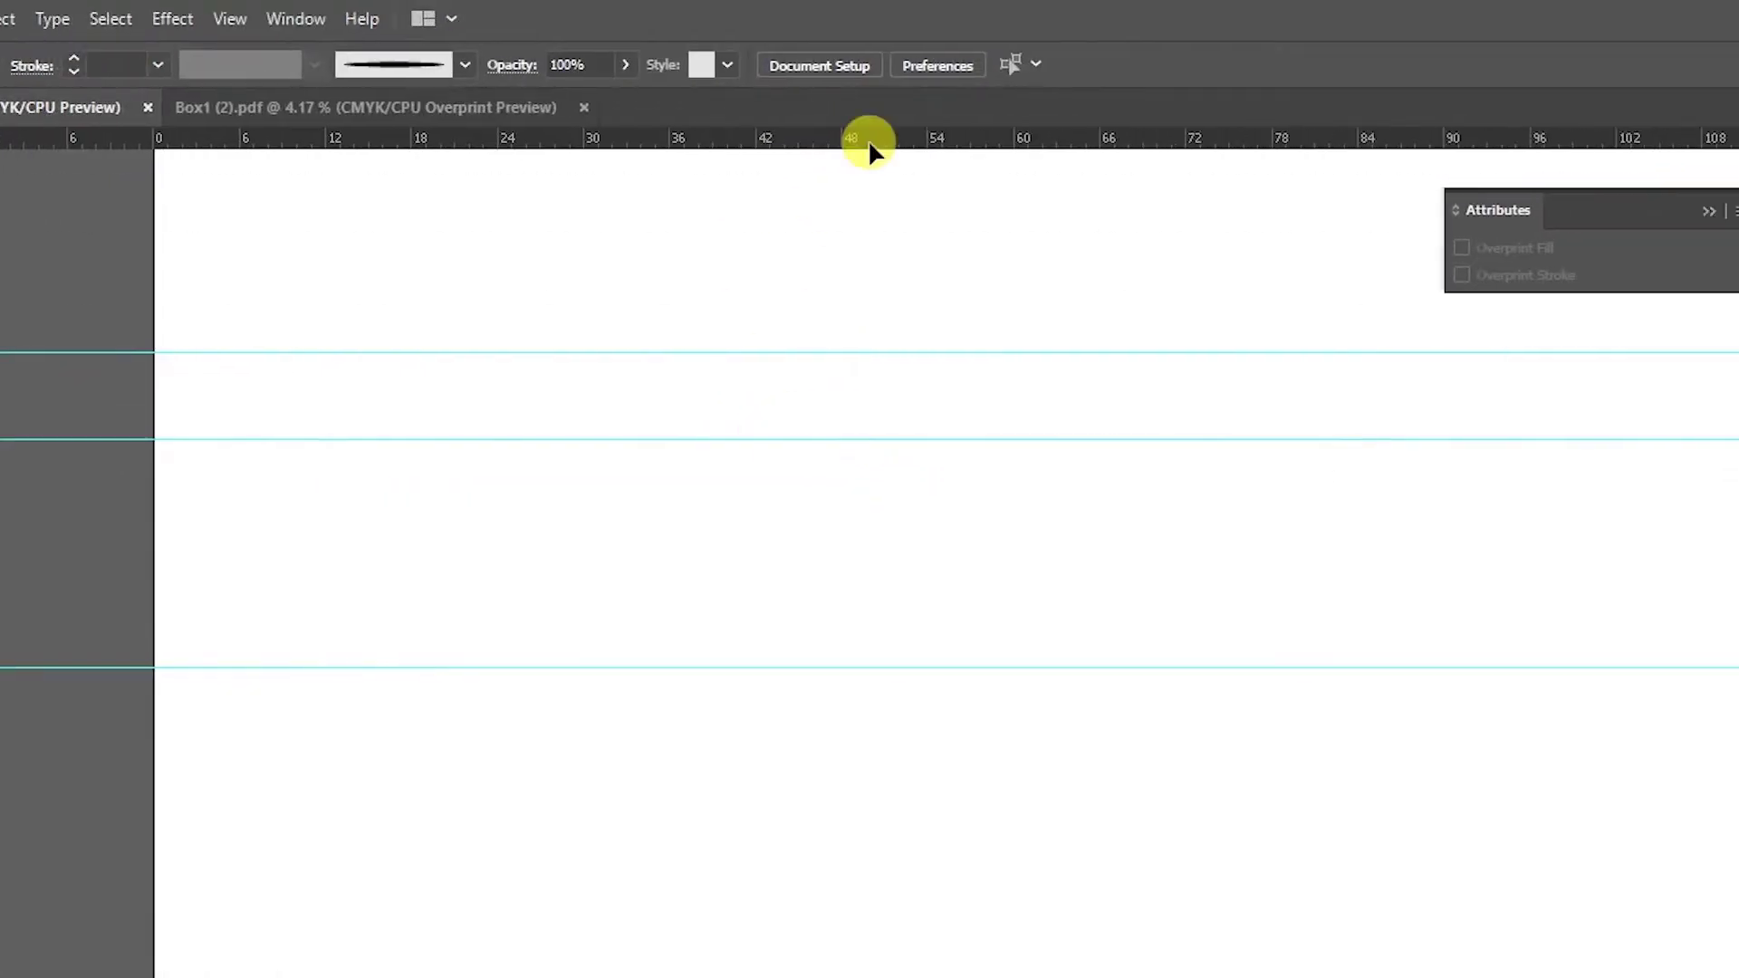
left_click_drag(867, 139, 867, 489)
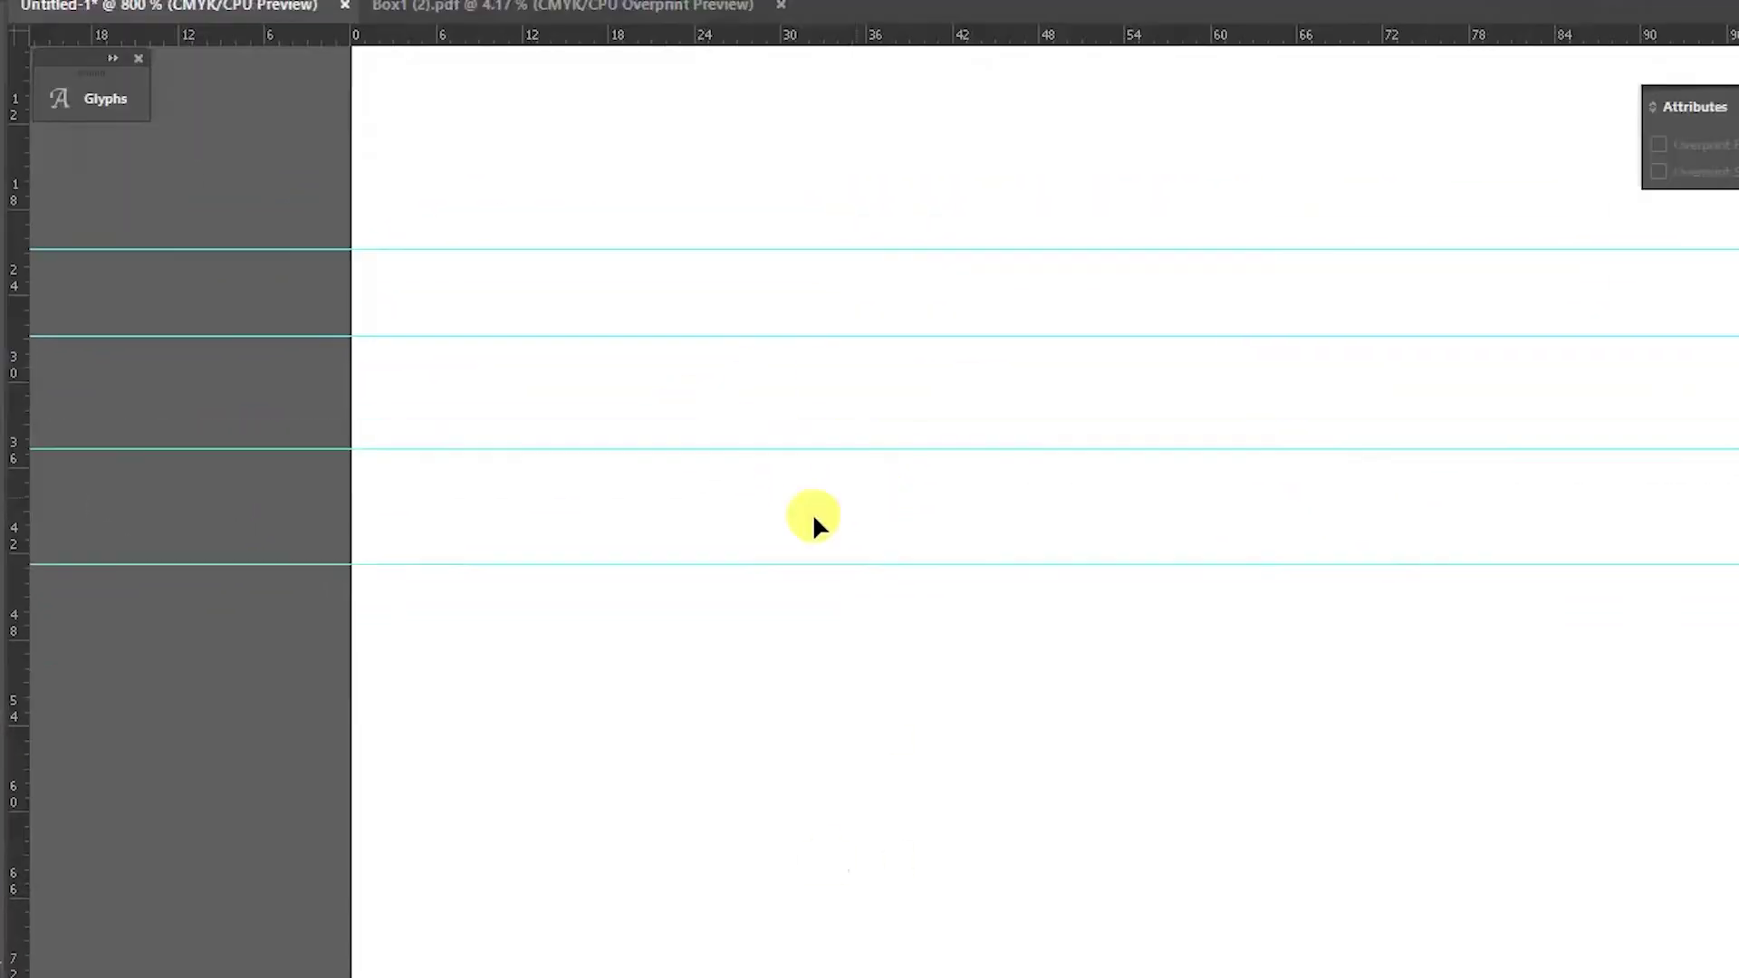
left_click(27, 372)
scroll(425, 485, "up", 2)
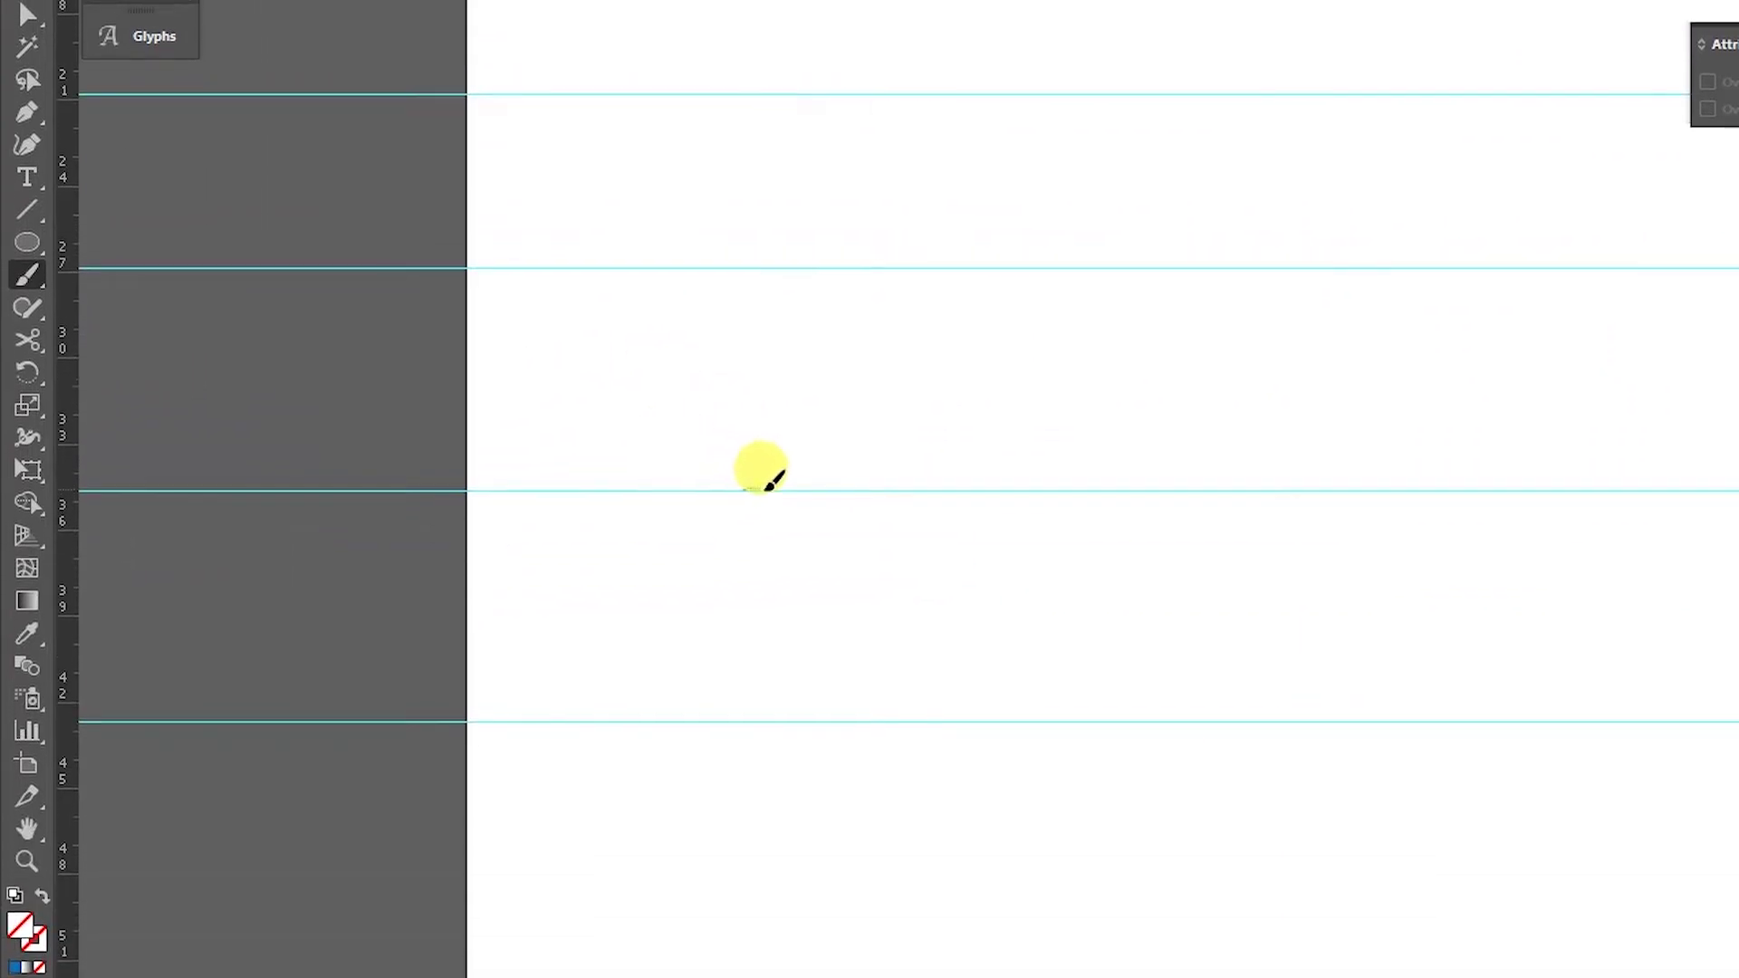
Step: Brush the first letter's curl, rising tail and hooked stroke, undoing a misdrawn curl
left_click_drag(744, 489, 707, 486)
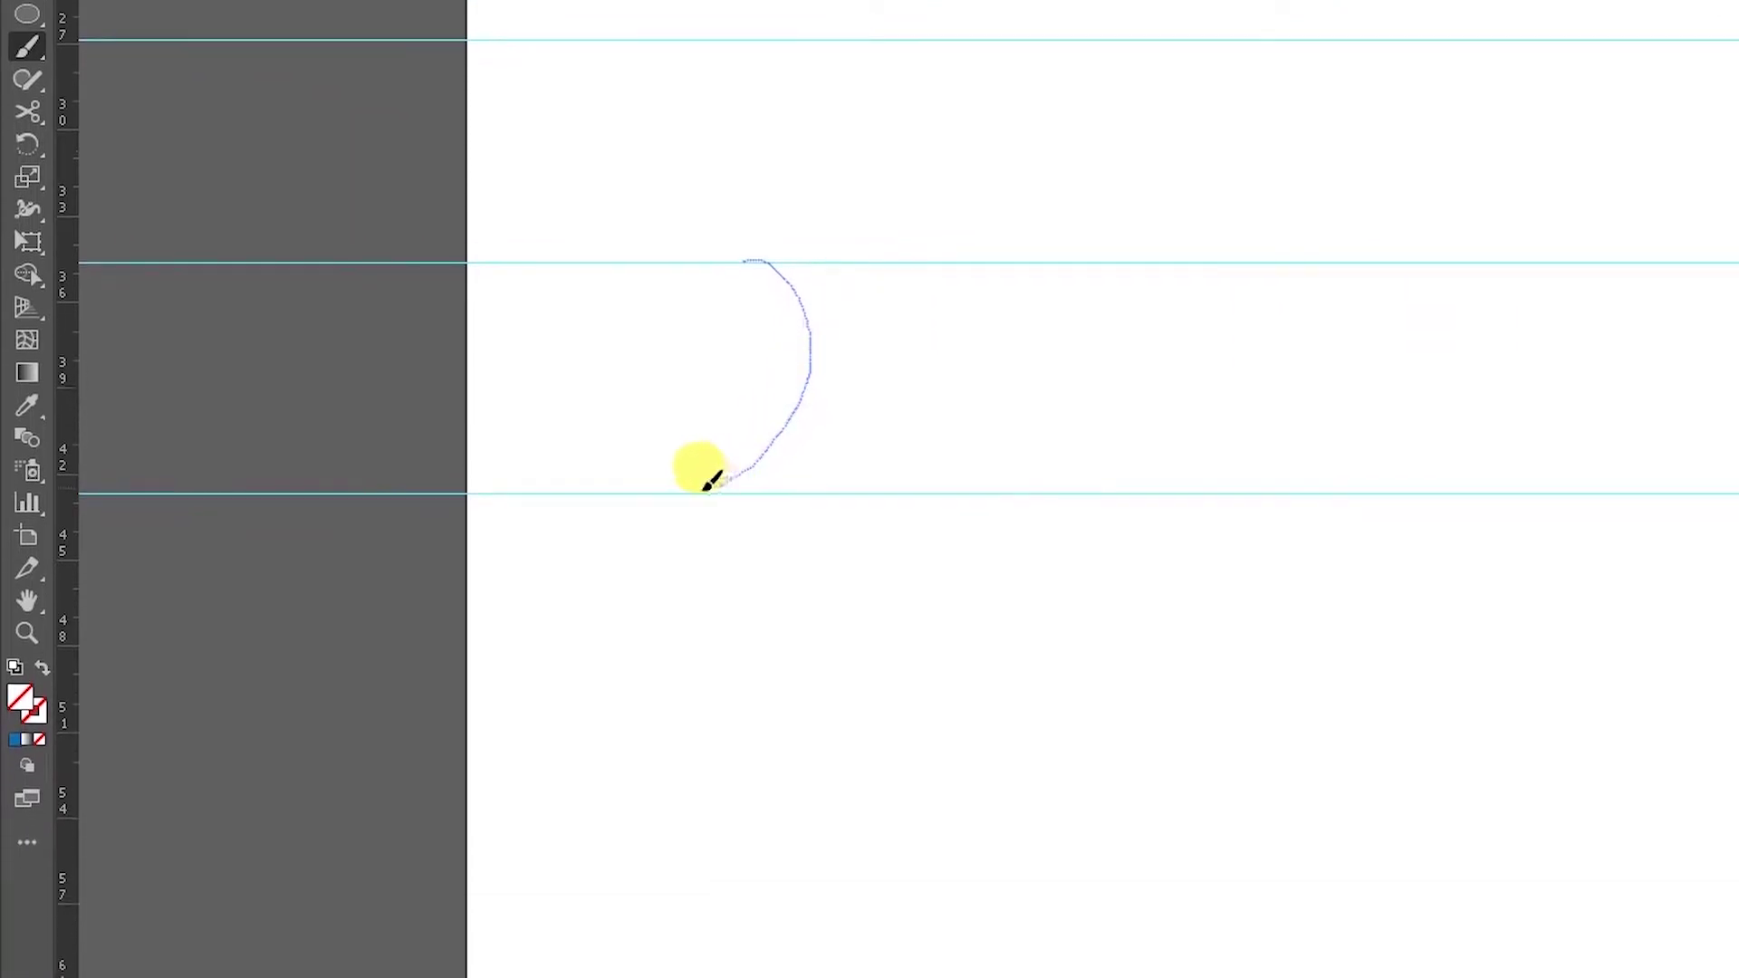
left_click_drag(586, 483, 635, 484)
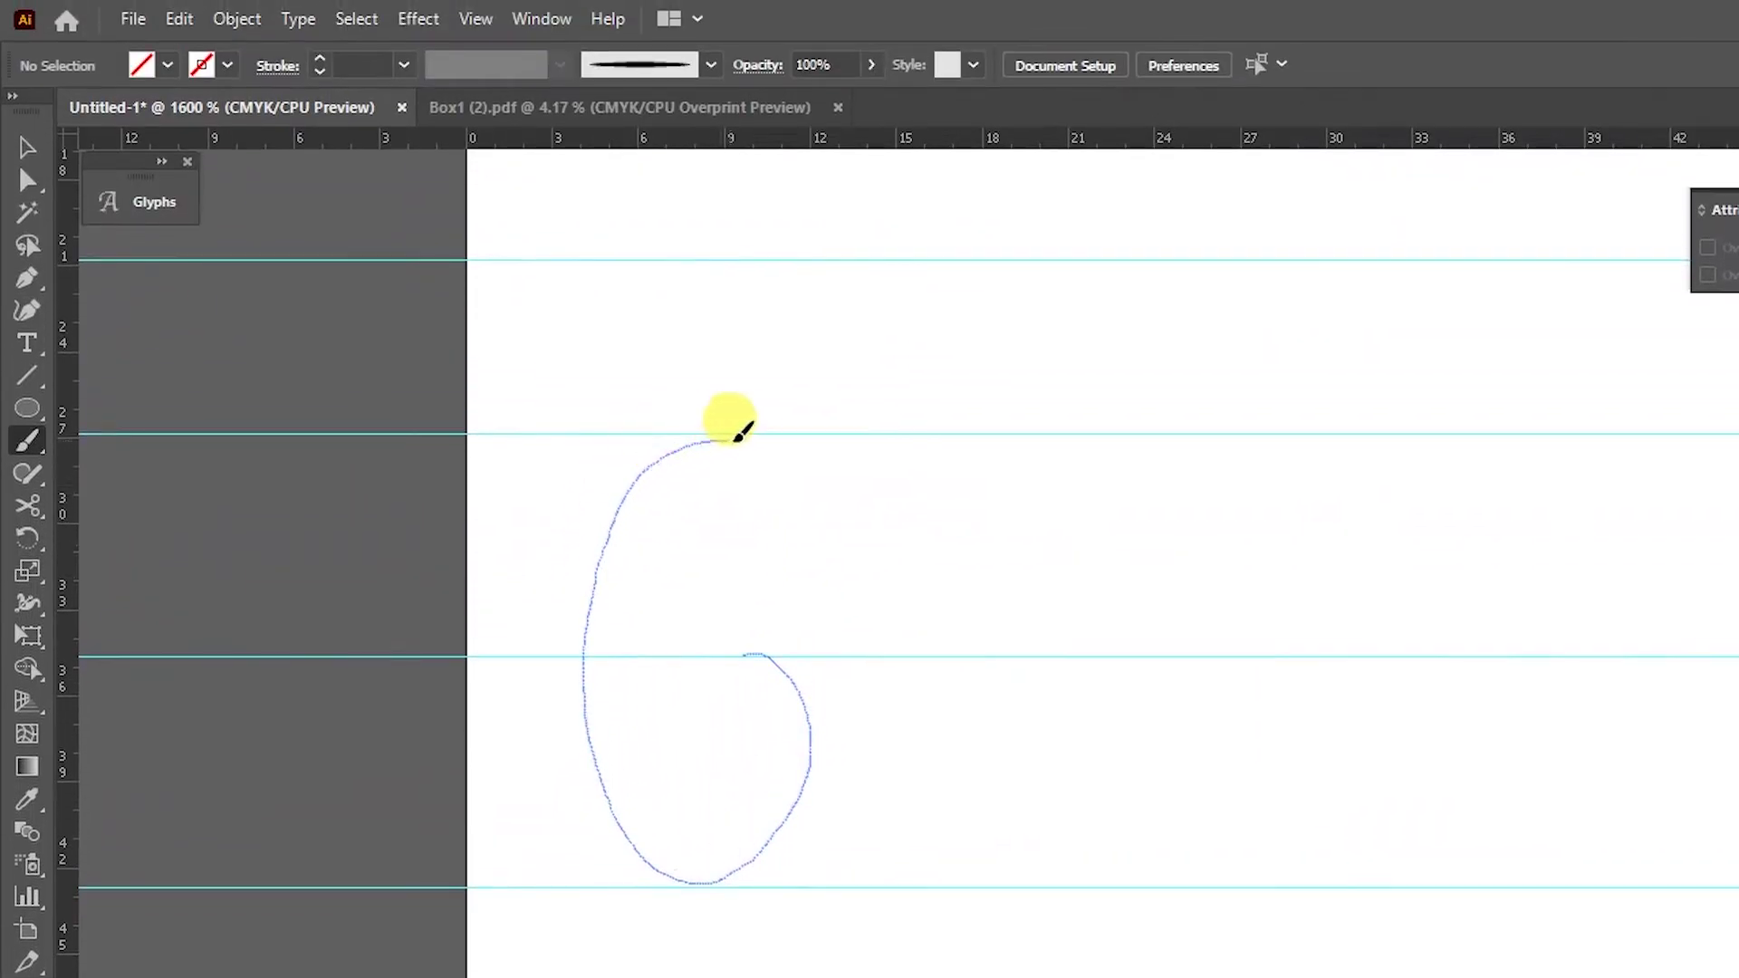
left_click_drag(738, 438, 874, 485)
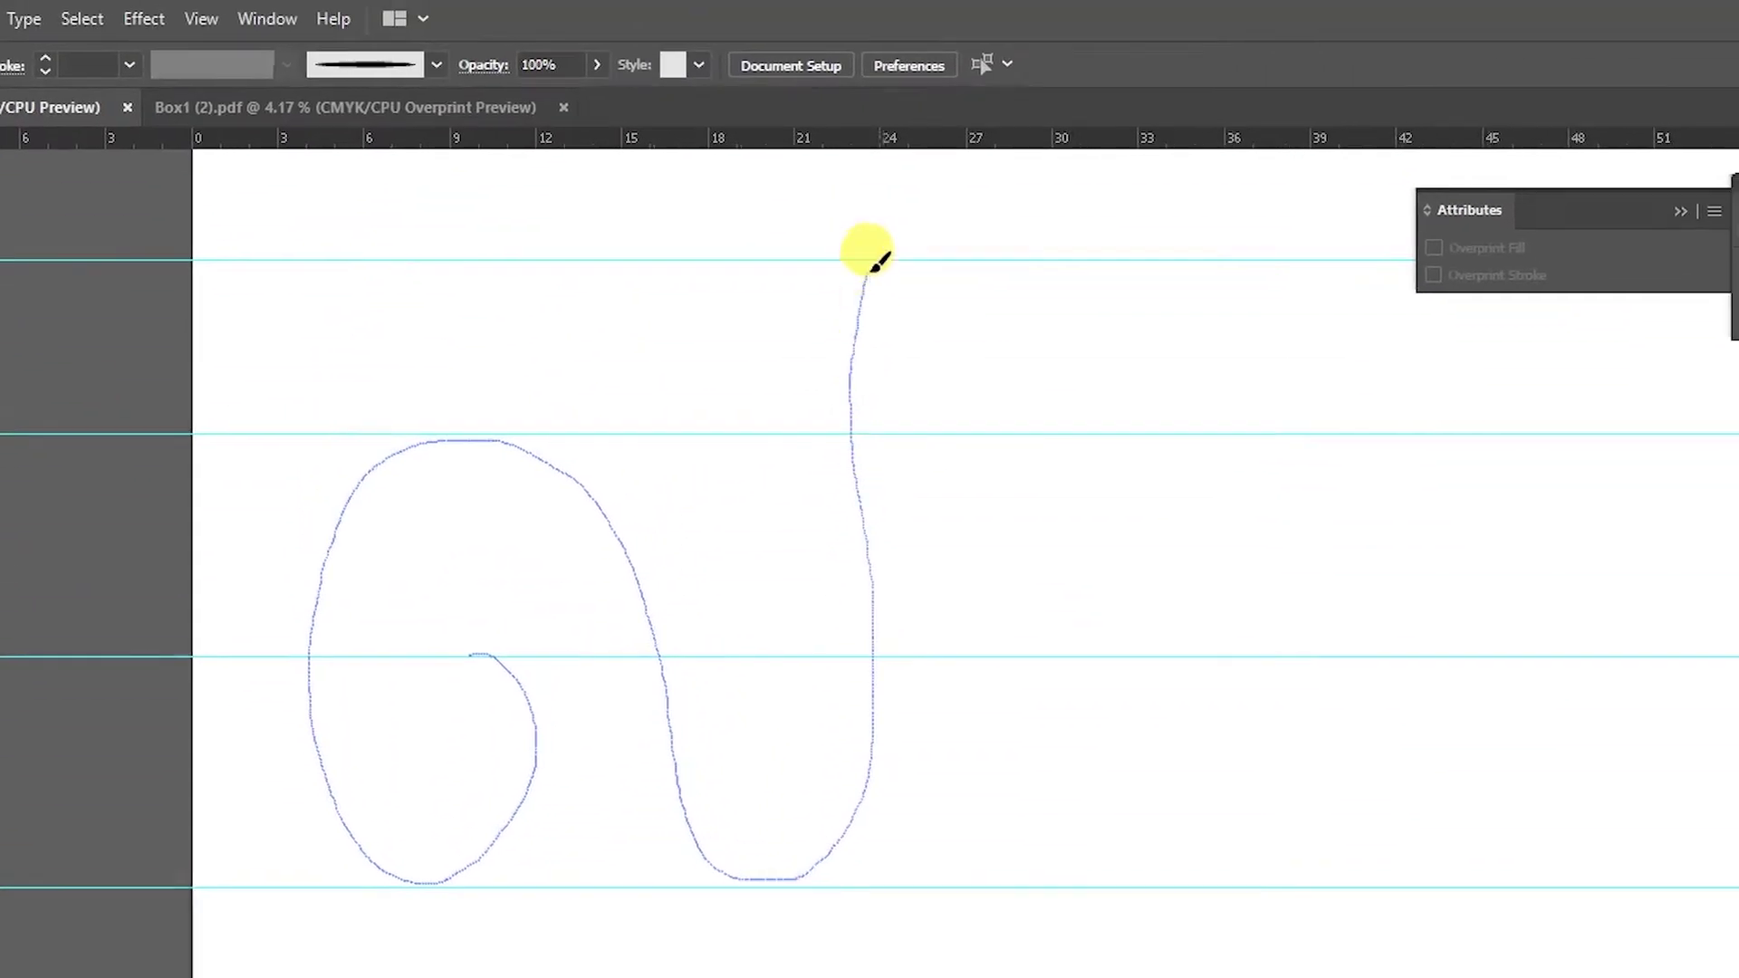
left_click_drag(874, 476, 878, 263)
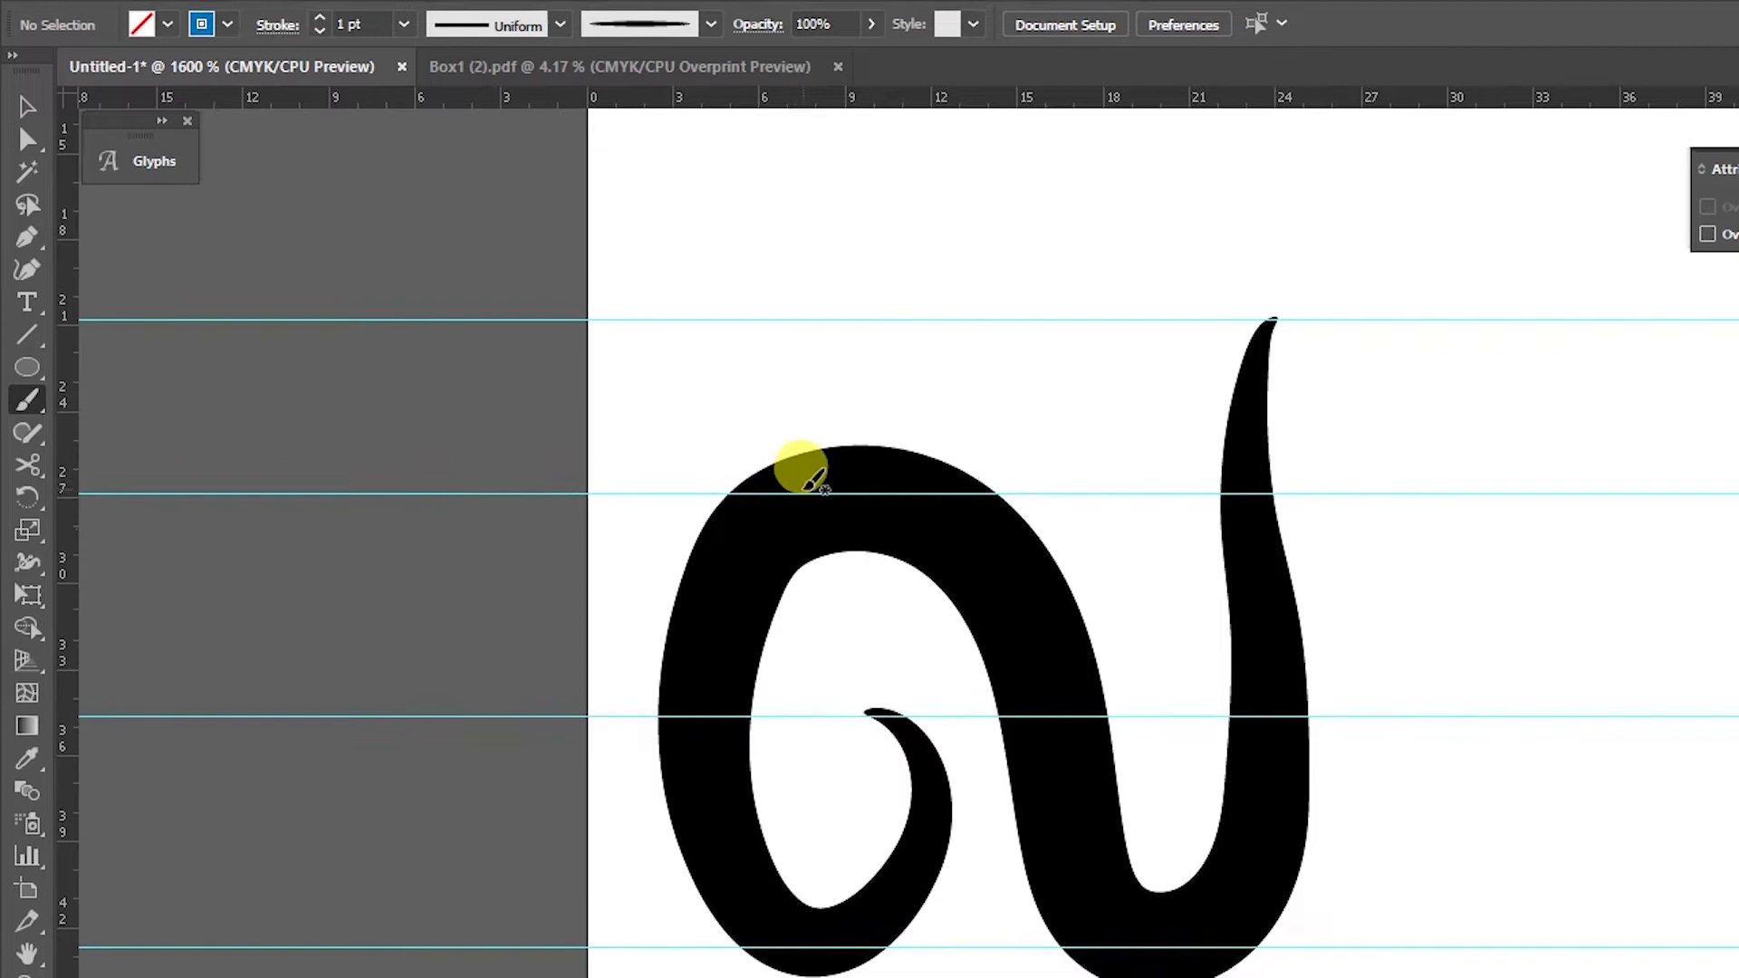
mouse_move(806, 494)
left_mouse_down()
mouse_move(759, 379)
mouse_move(1069, 433)
left_mouse_up()
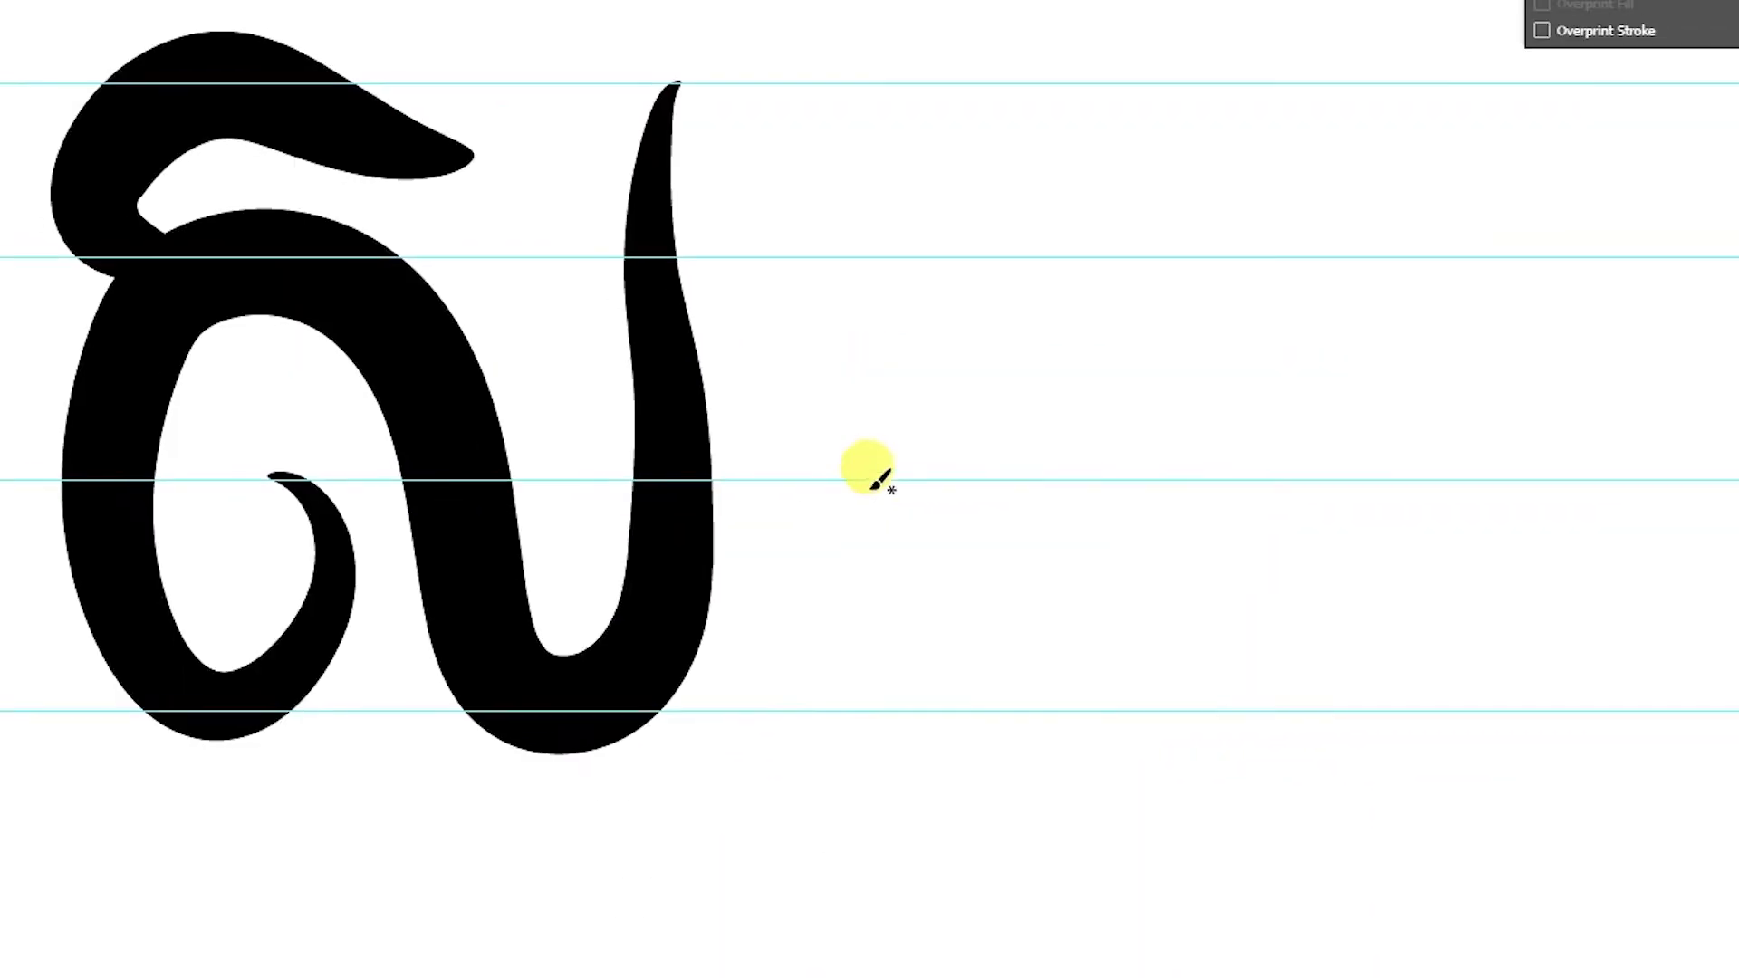
left_click_drag(869, 470, 868, 518)
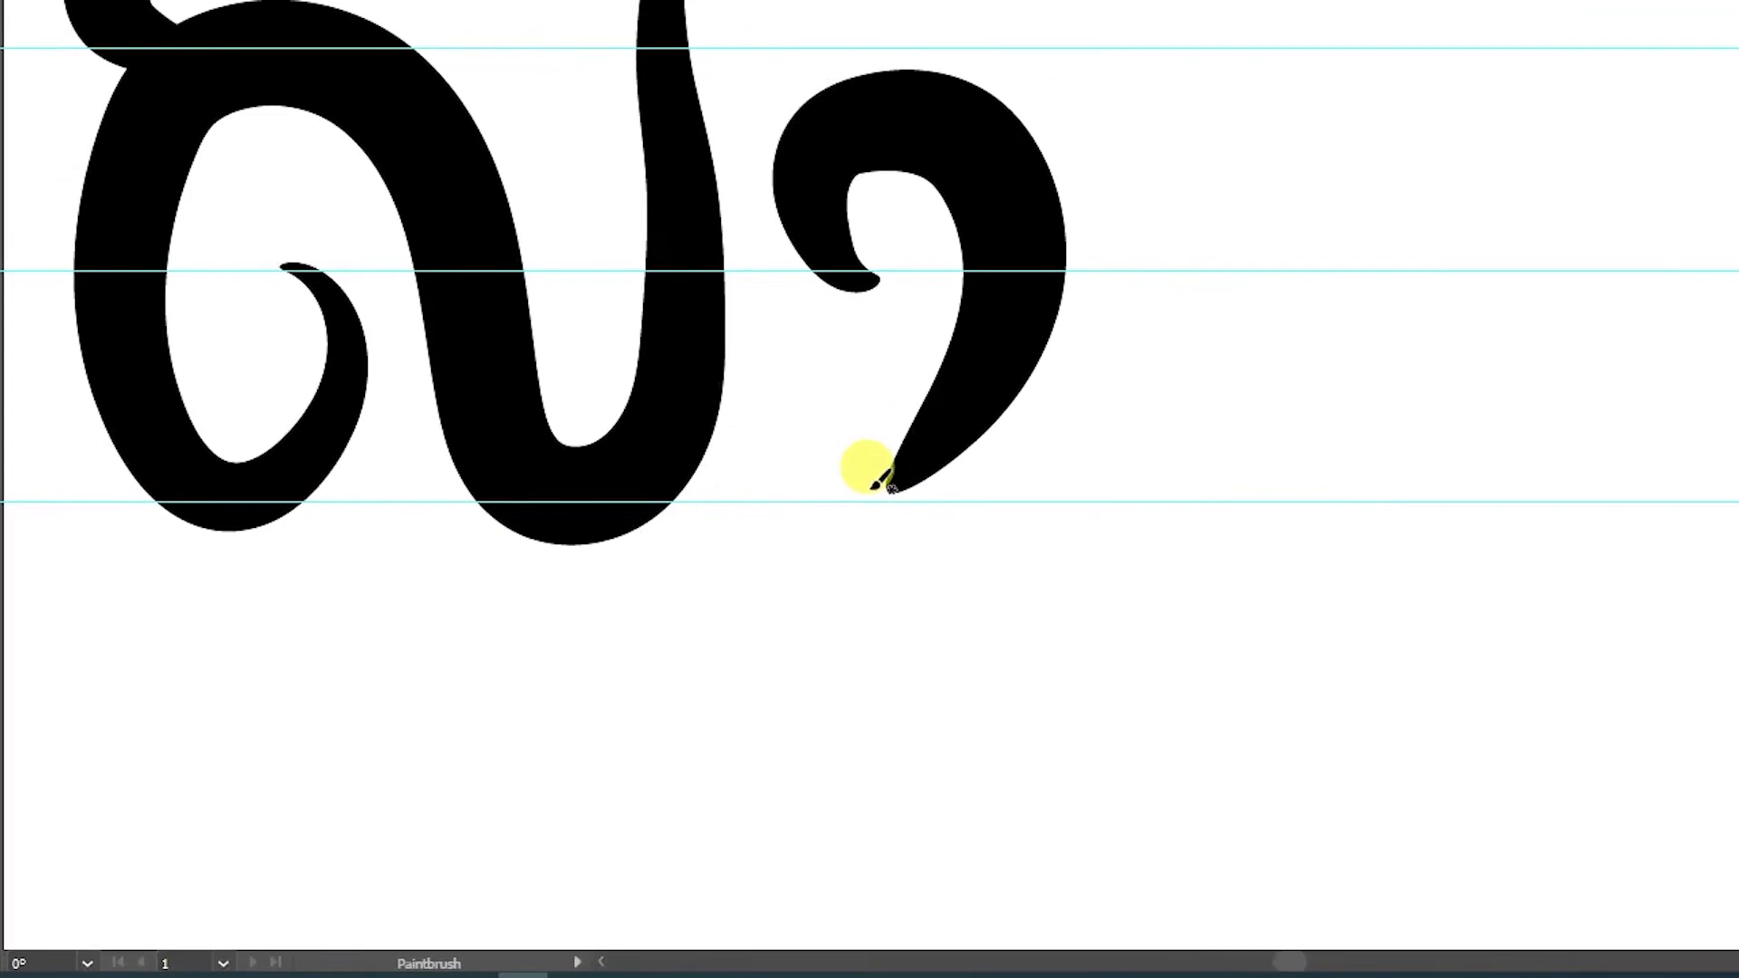
key("ctrl+z")
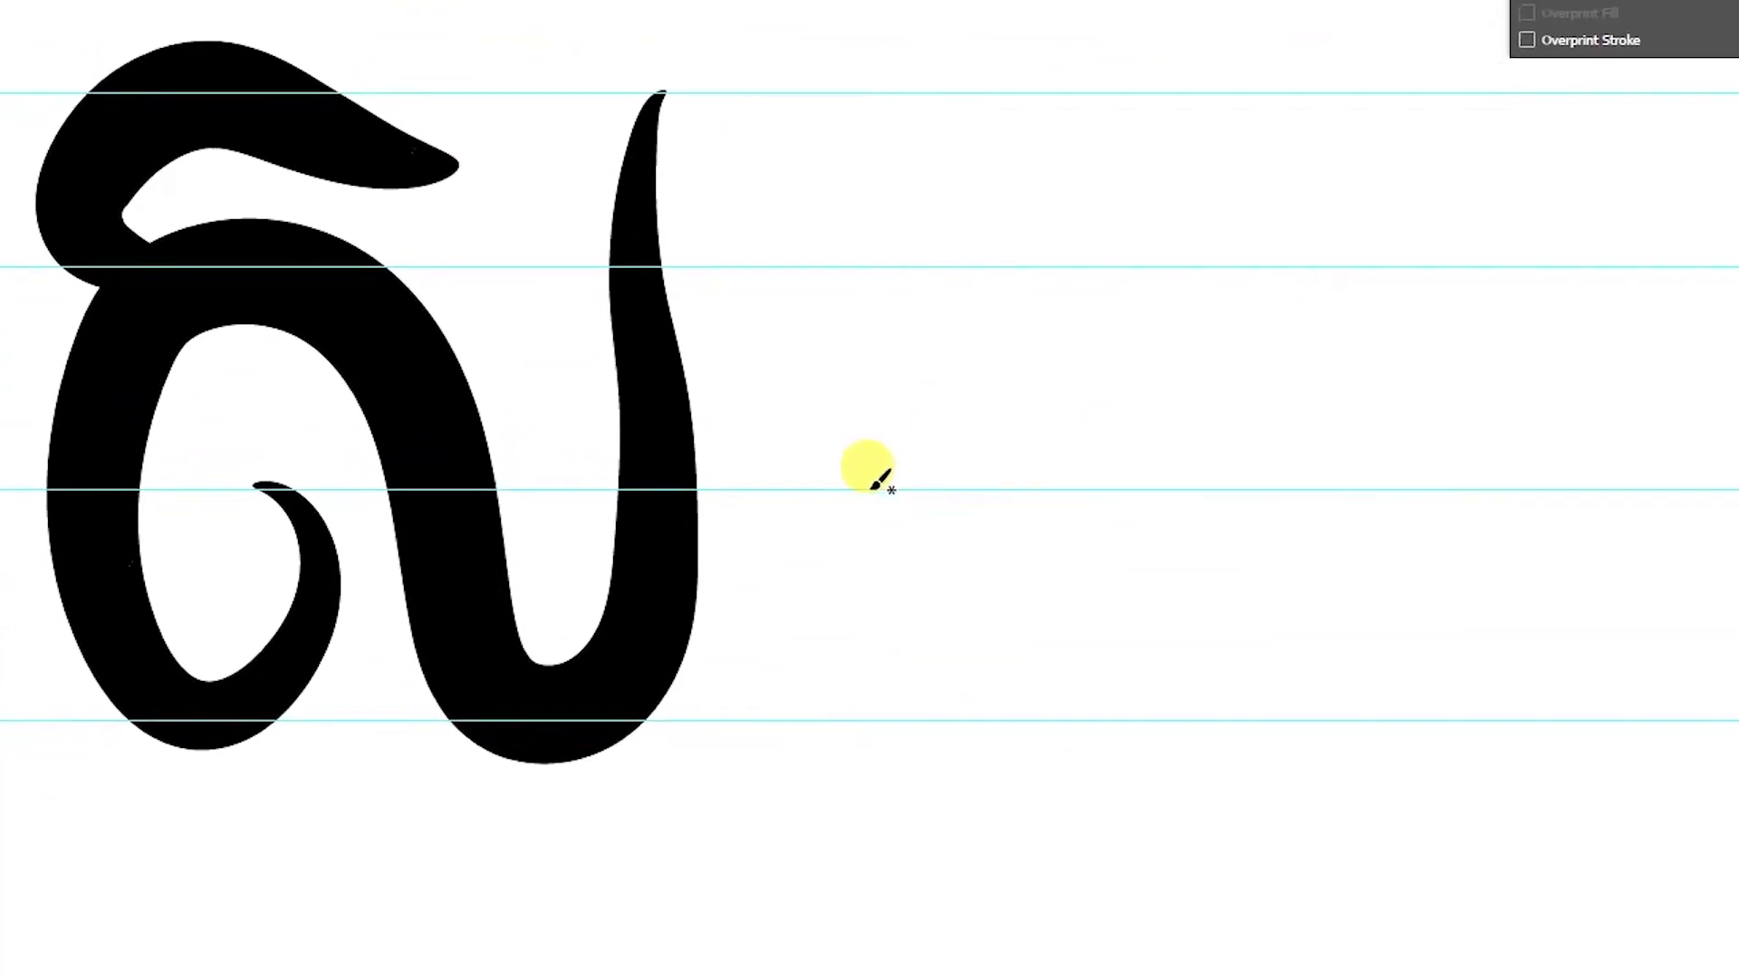
Step: Brush the second letter's curled shape and the next letter's sweeping stroke
mouse_move(933, 543)
left_mouse_down()
mouse_move(874, 472)
mouse_move(920, 734)
left_mouse_up()
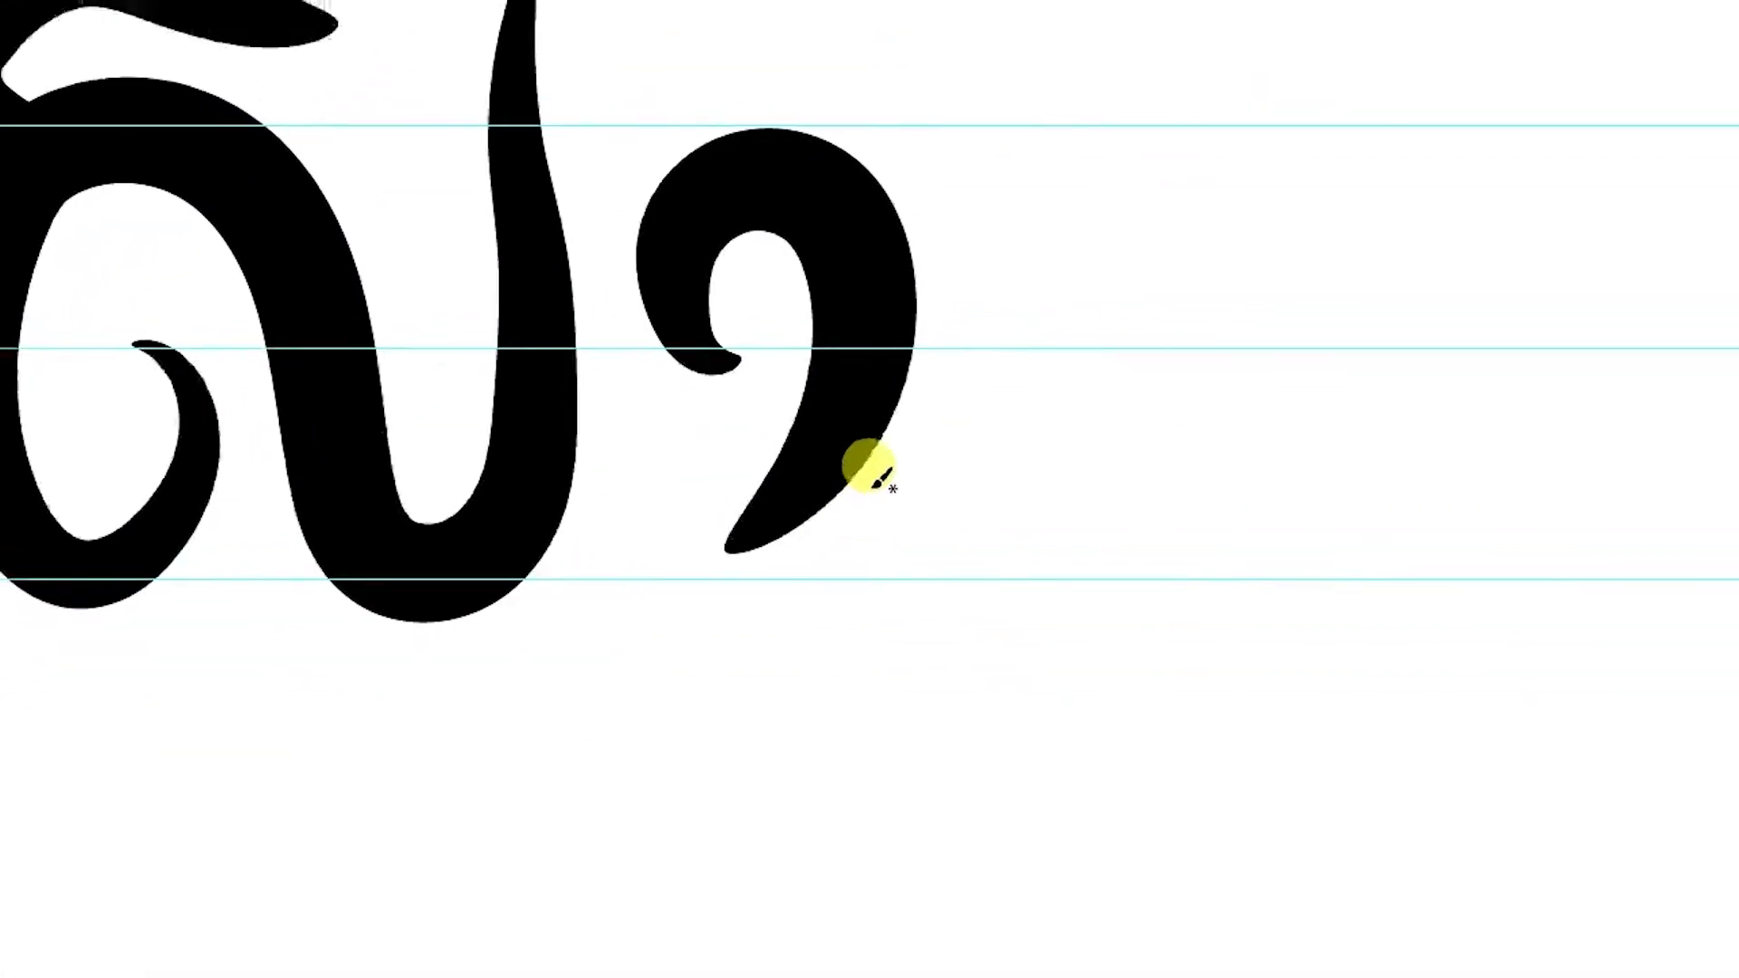
key("ctrl+z")
mouse_move(789, 444)
left_mouse_down()
mouse_move(867, 497)
mouse_move(684, 685)
left_mouse_up()
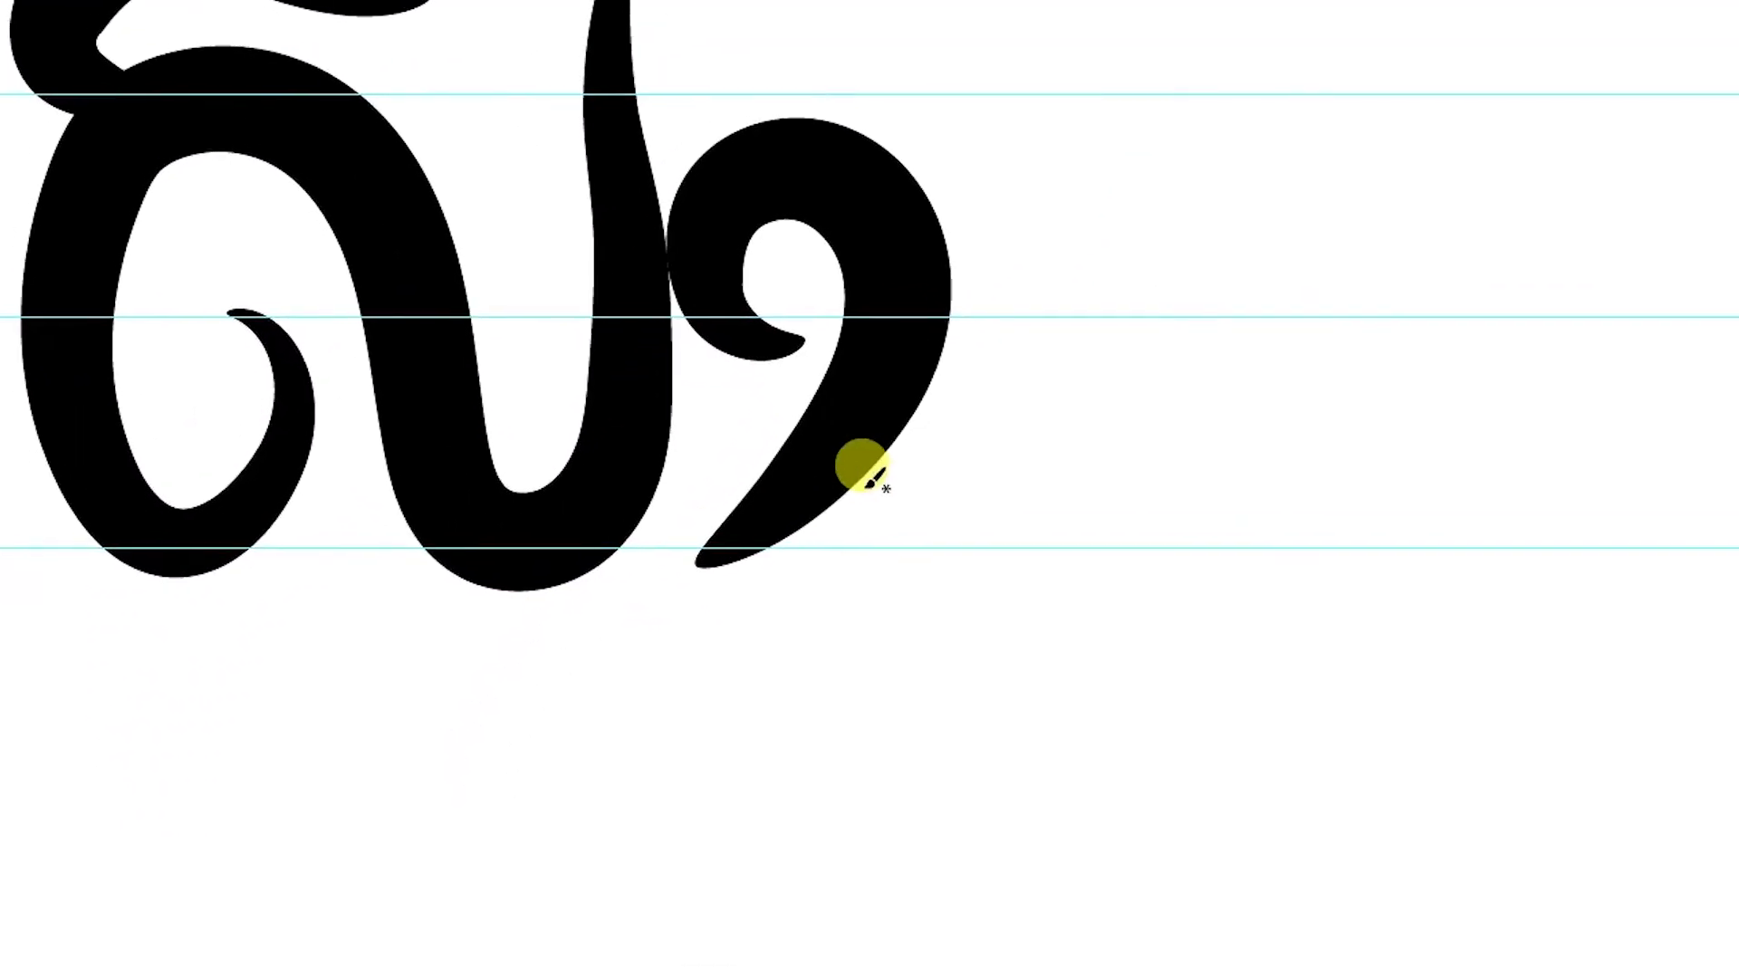
scroll(881, 480, "up", 2)
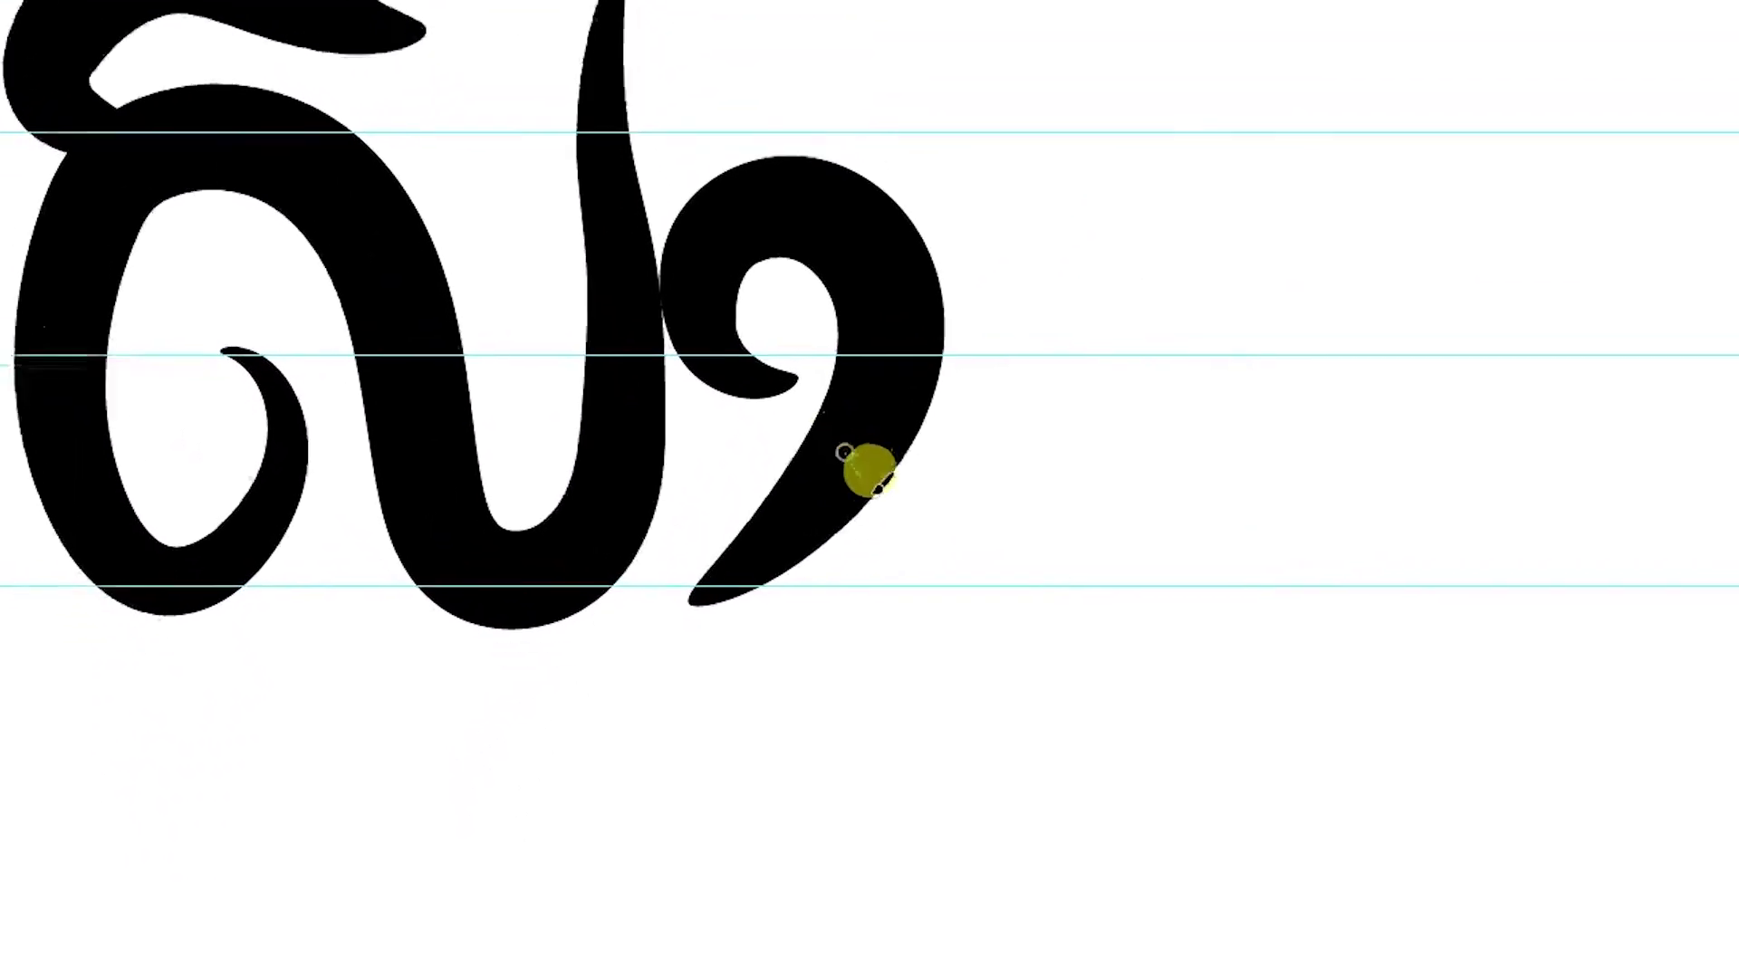
left_click_drag(627, 720, 874, 473)
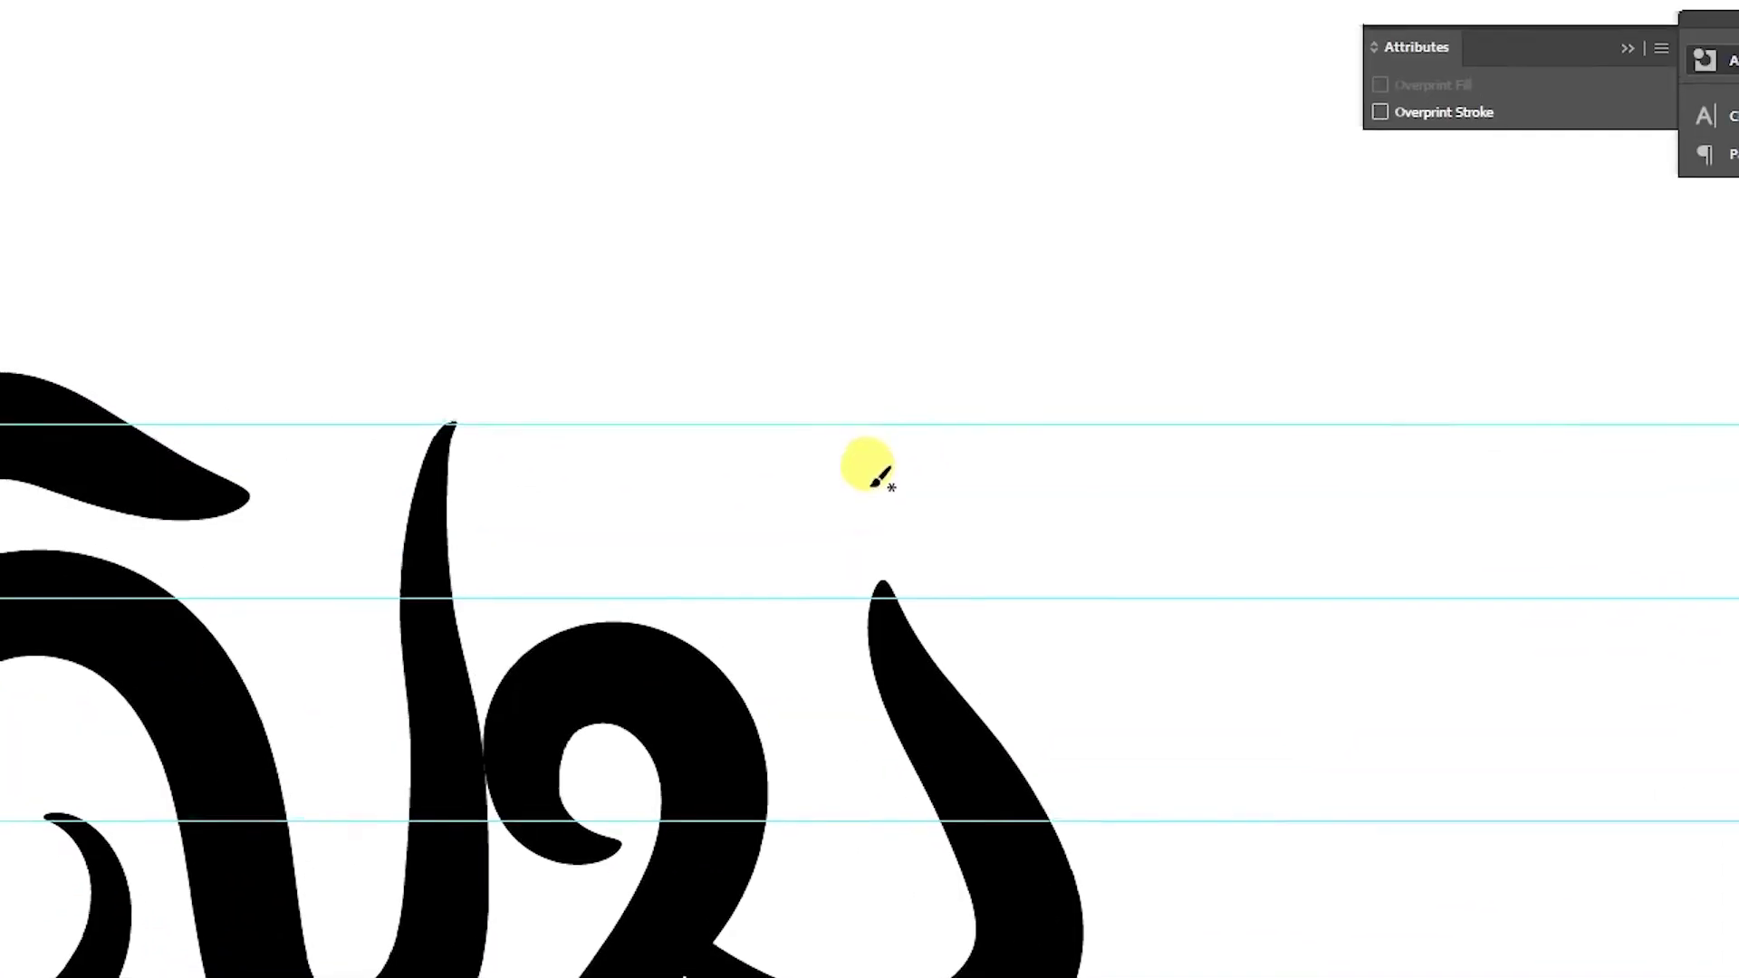
Step: Brush the next arched letter, a lower curve, a tall stroke, a tapered crossbar and a looping letter
left_click_drag(801, 383, 878, 486)
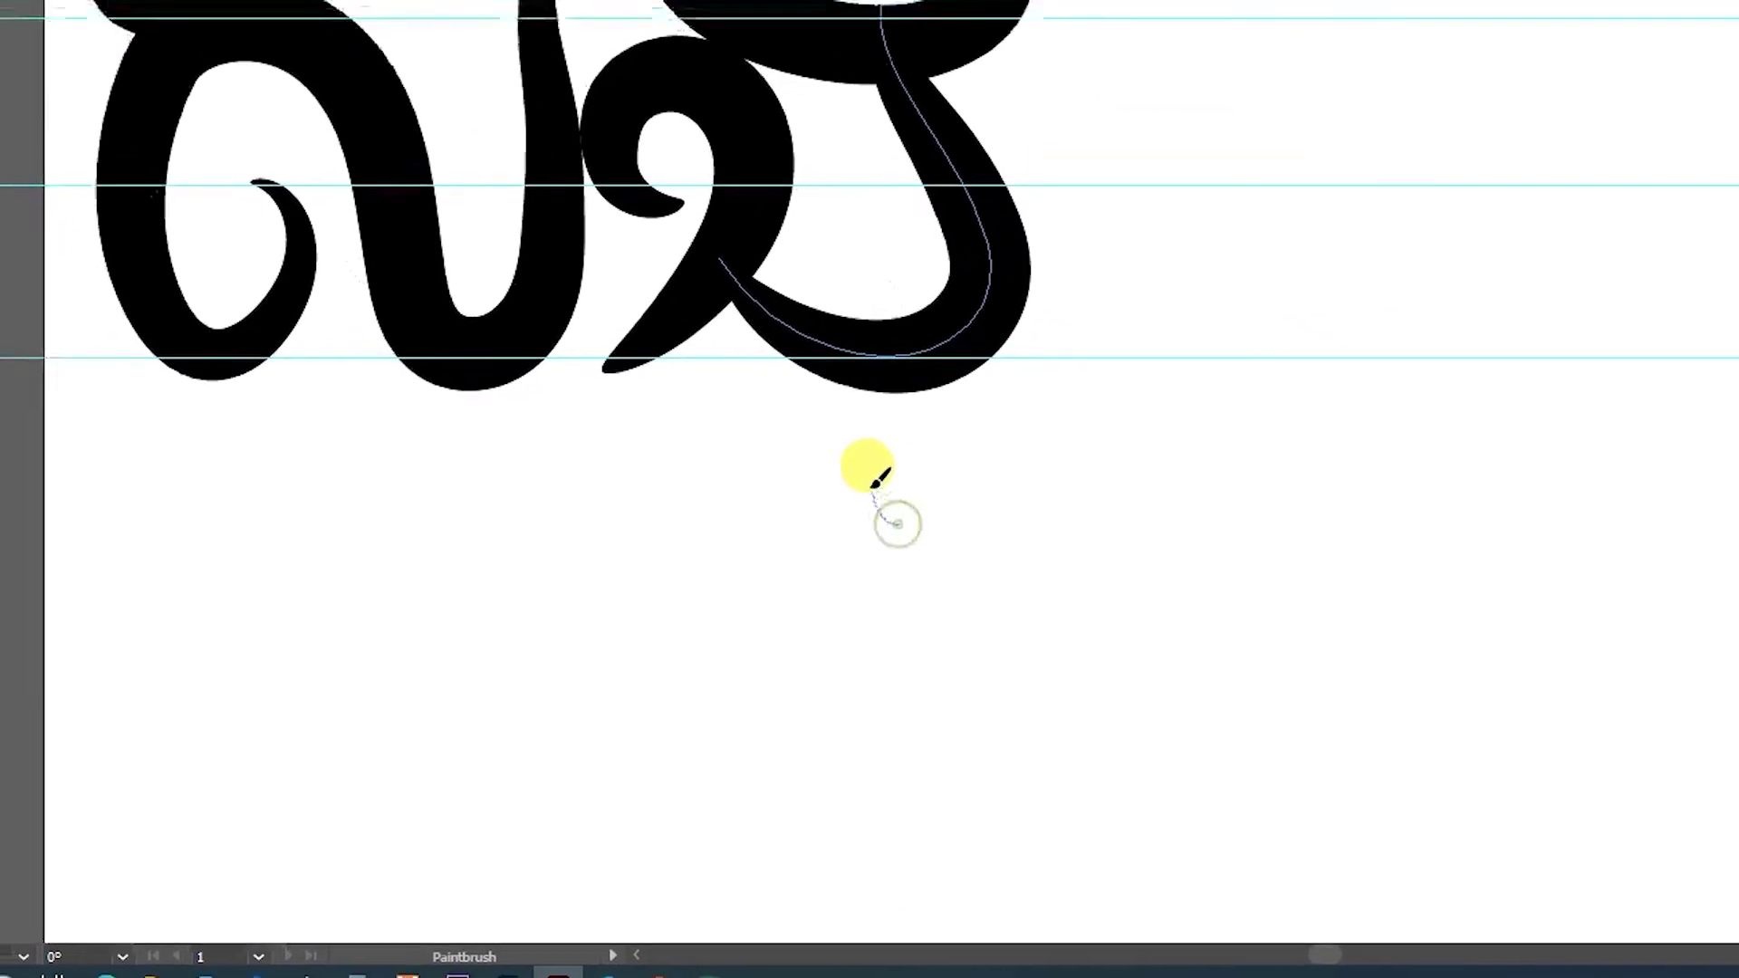
left_click_drag(874, 494, 720, 602)
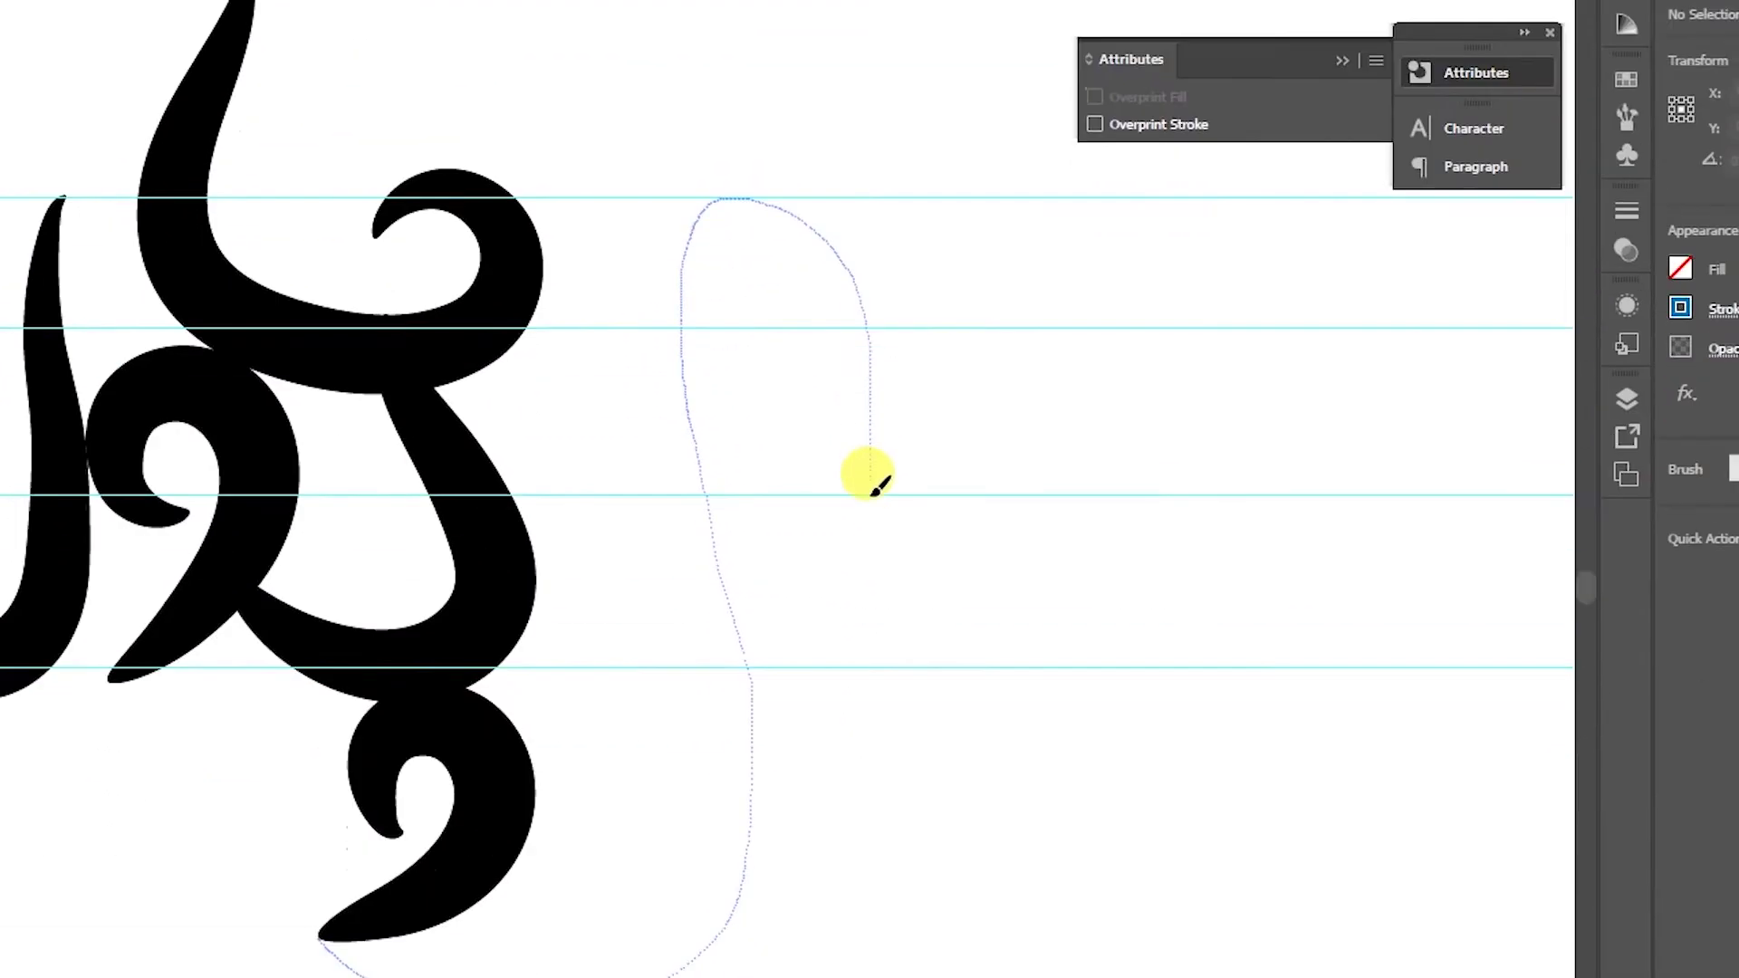
left_click_drag(872, 536, 887, 471)
left_click_drag(493, 797, 877, 484)
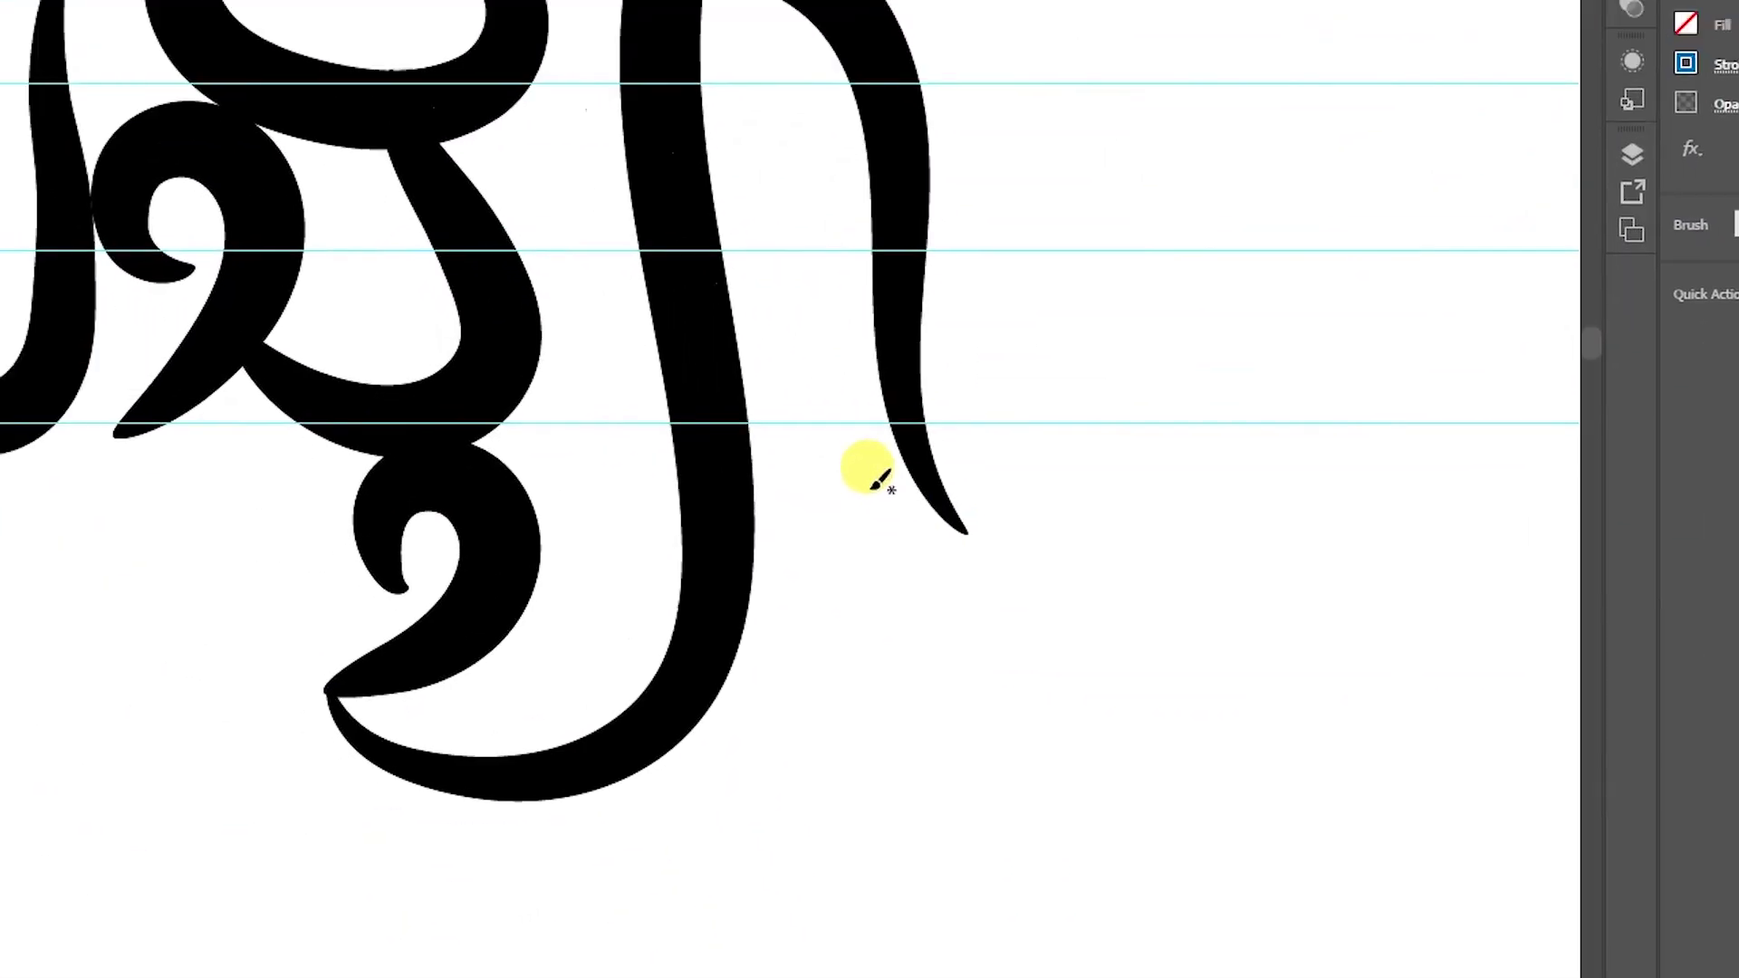
left_click_drag(996, 276, 806, 448)
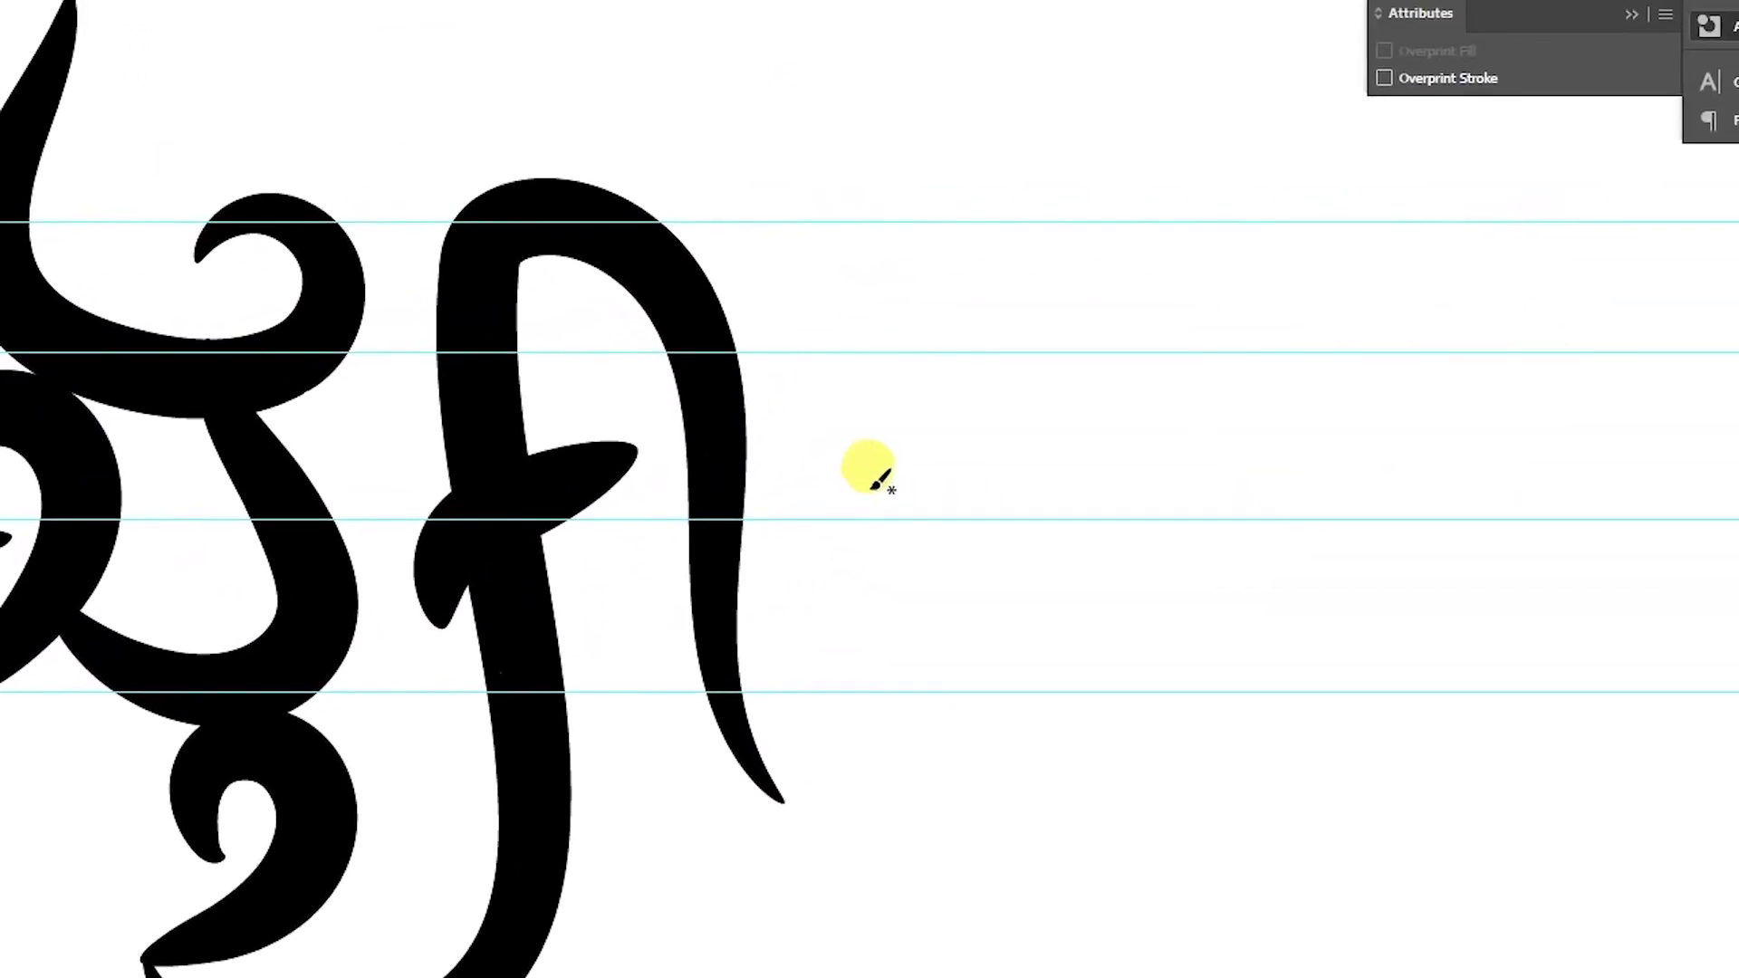
left_click_drag(874, 488, 872, 485)
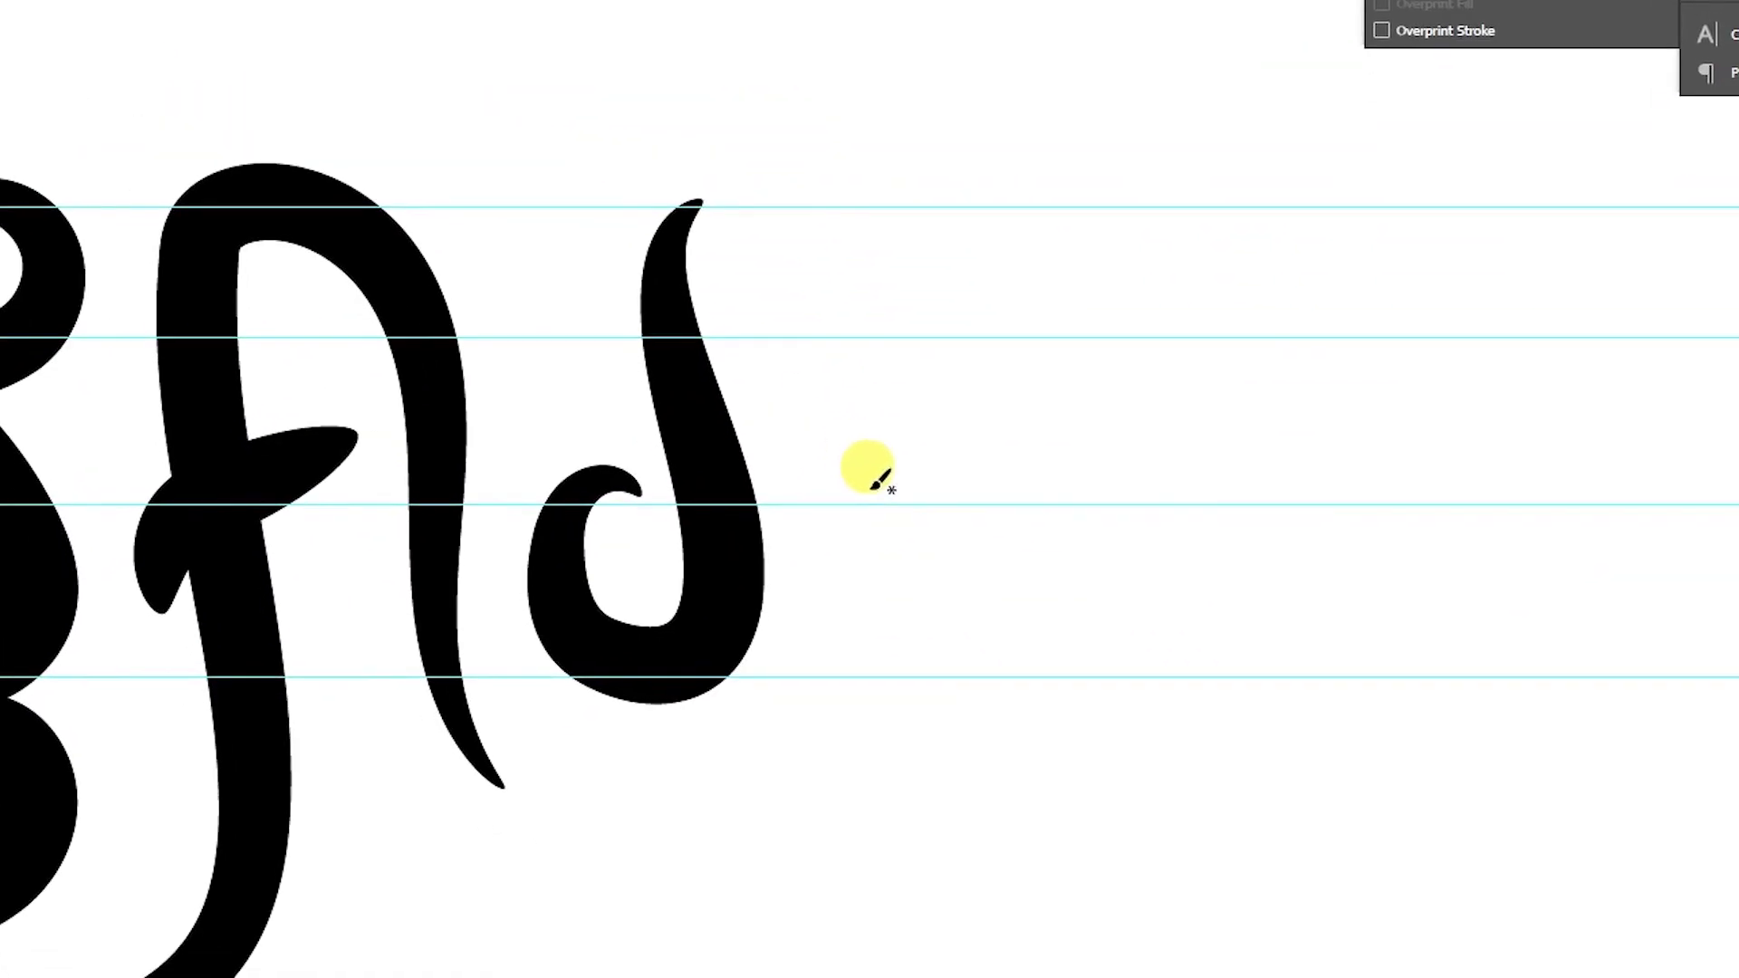
Step: Redraw the arch-shaped letter with its top mark and curved subscript stroke
left_click_drag(873, 489, 872, 494)
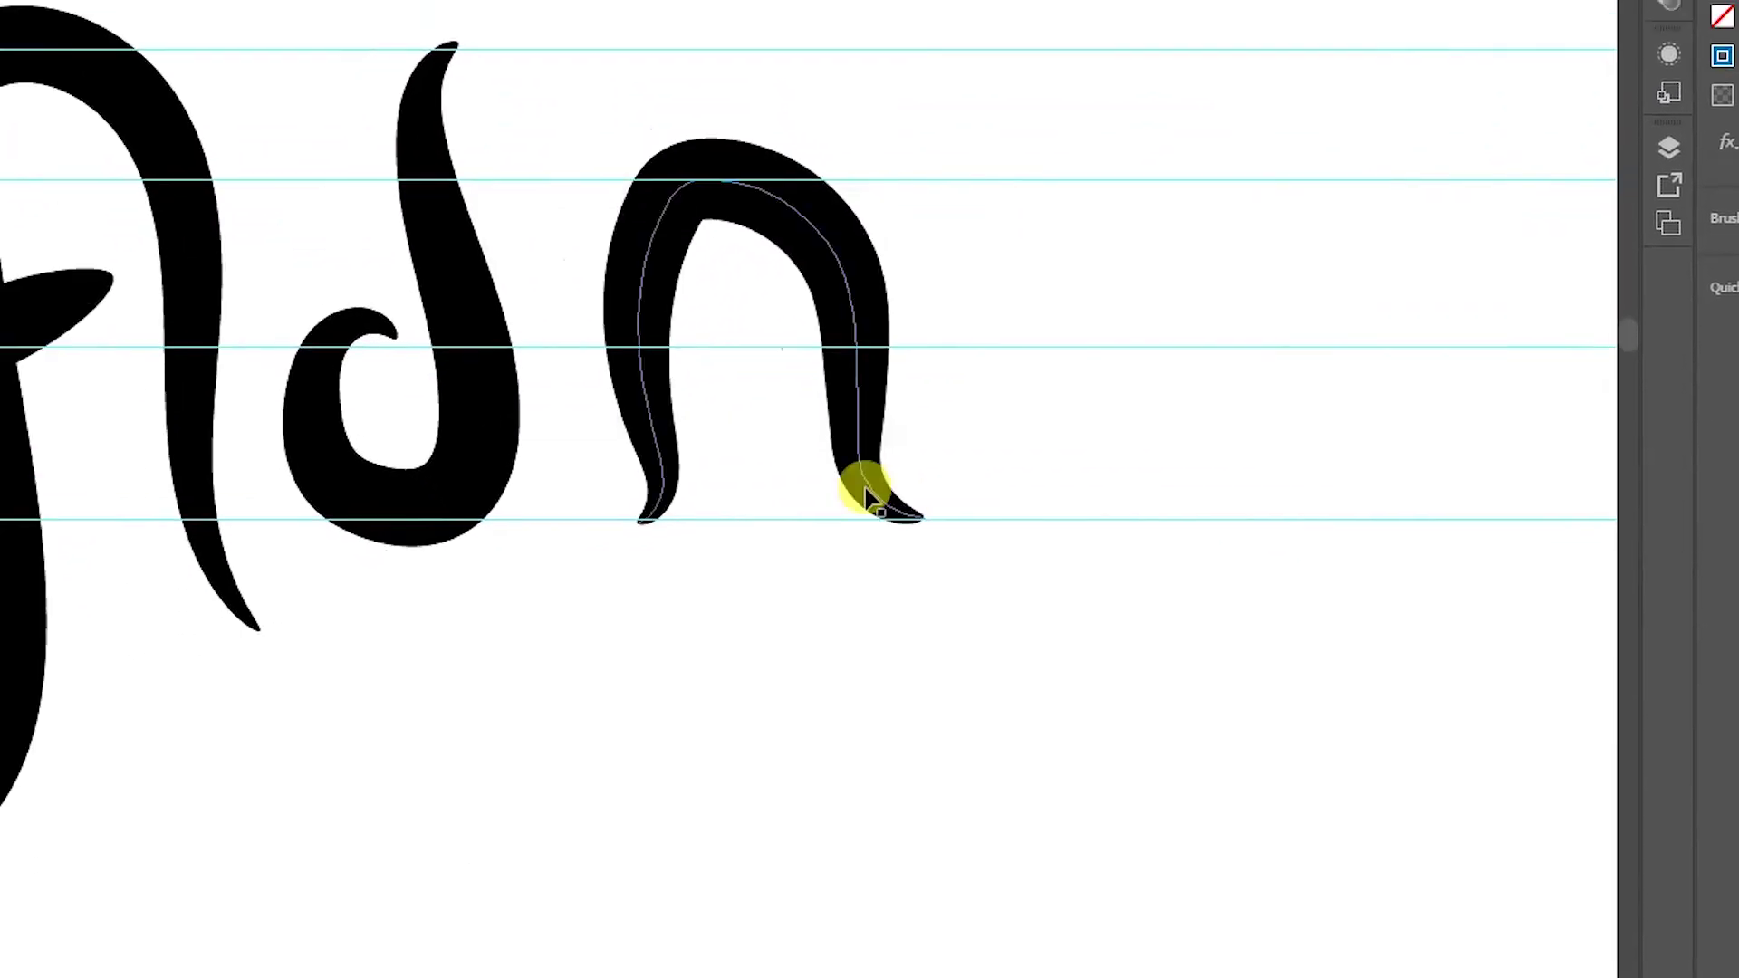
key("ctrl+z")
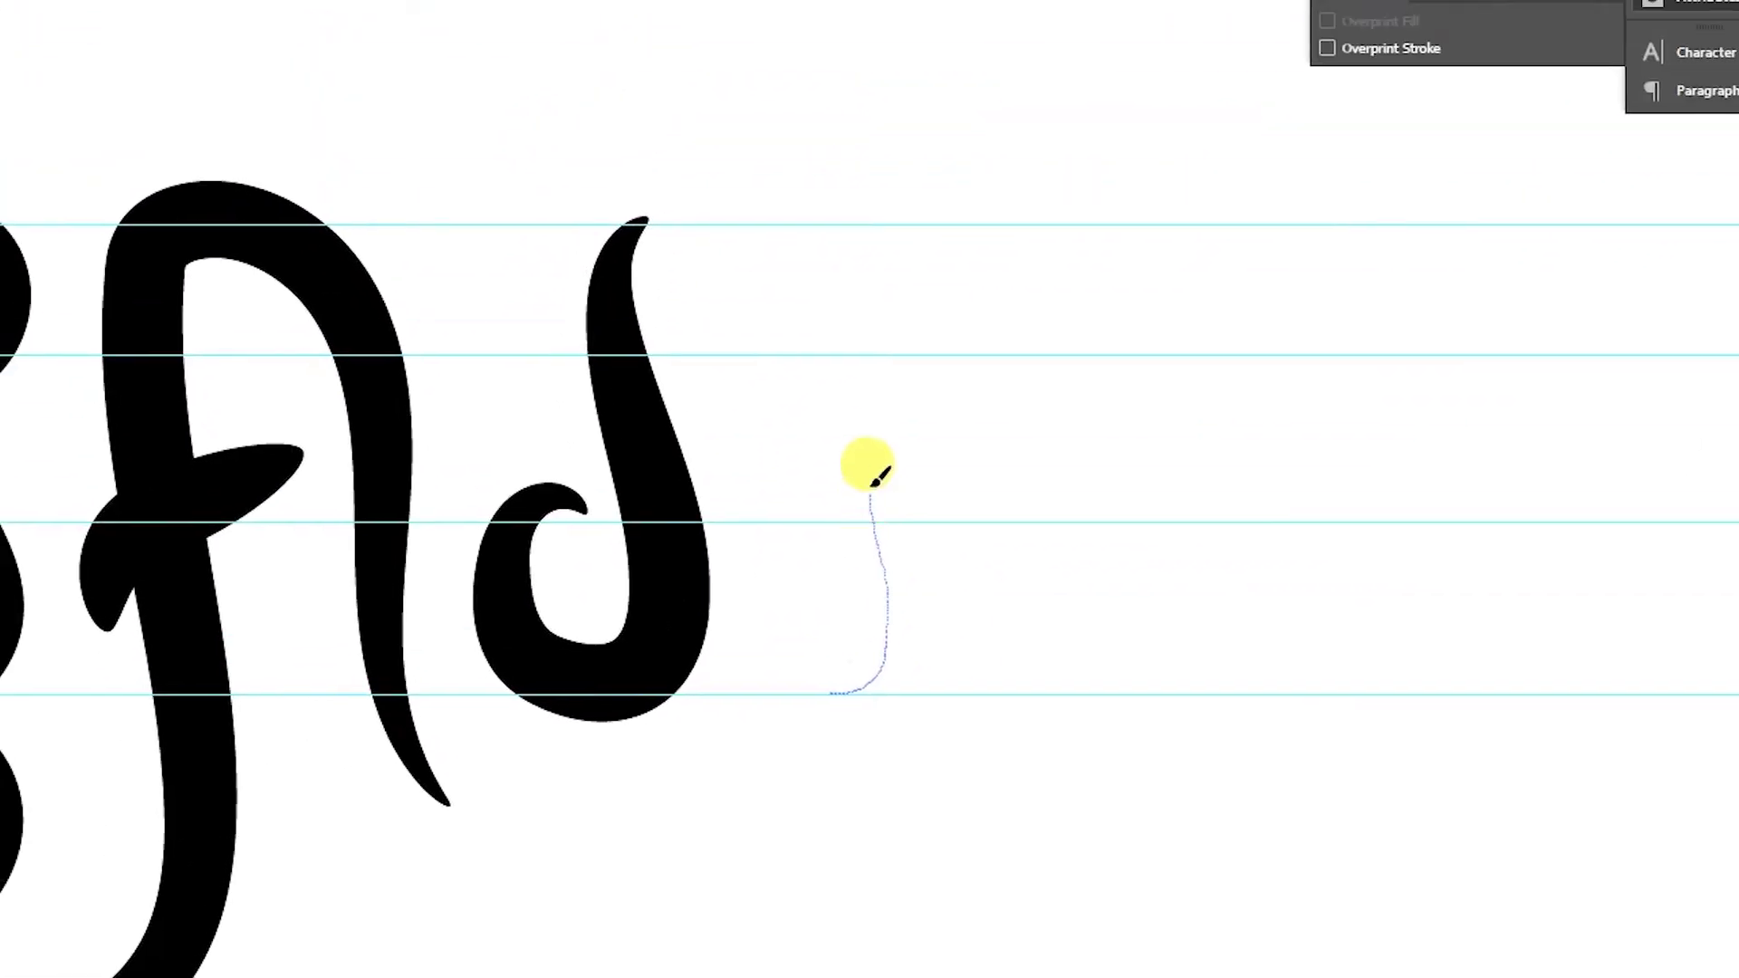
left_click_drag(877, 478, 1177, 698)
left_click_drag(788, 435, 1132, 453)
mouse_move(932, 343)
left_mouse_down()
mouse_move(867, 489)
mouse_move(873, 474)
left_mouse_up()
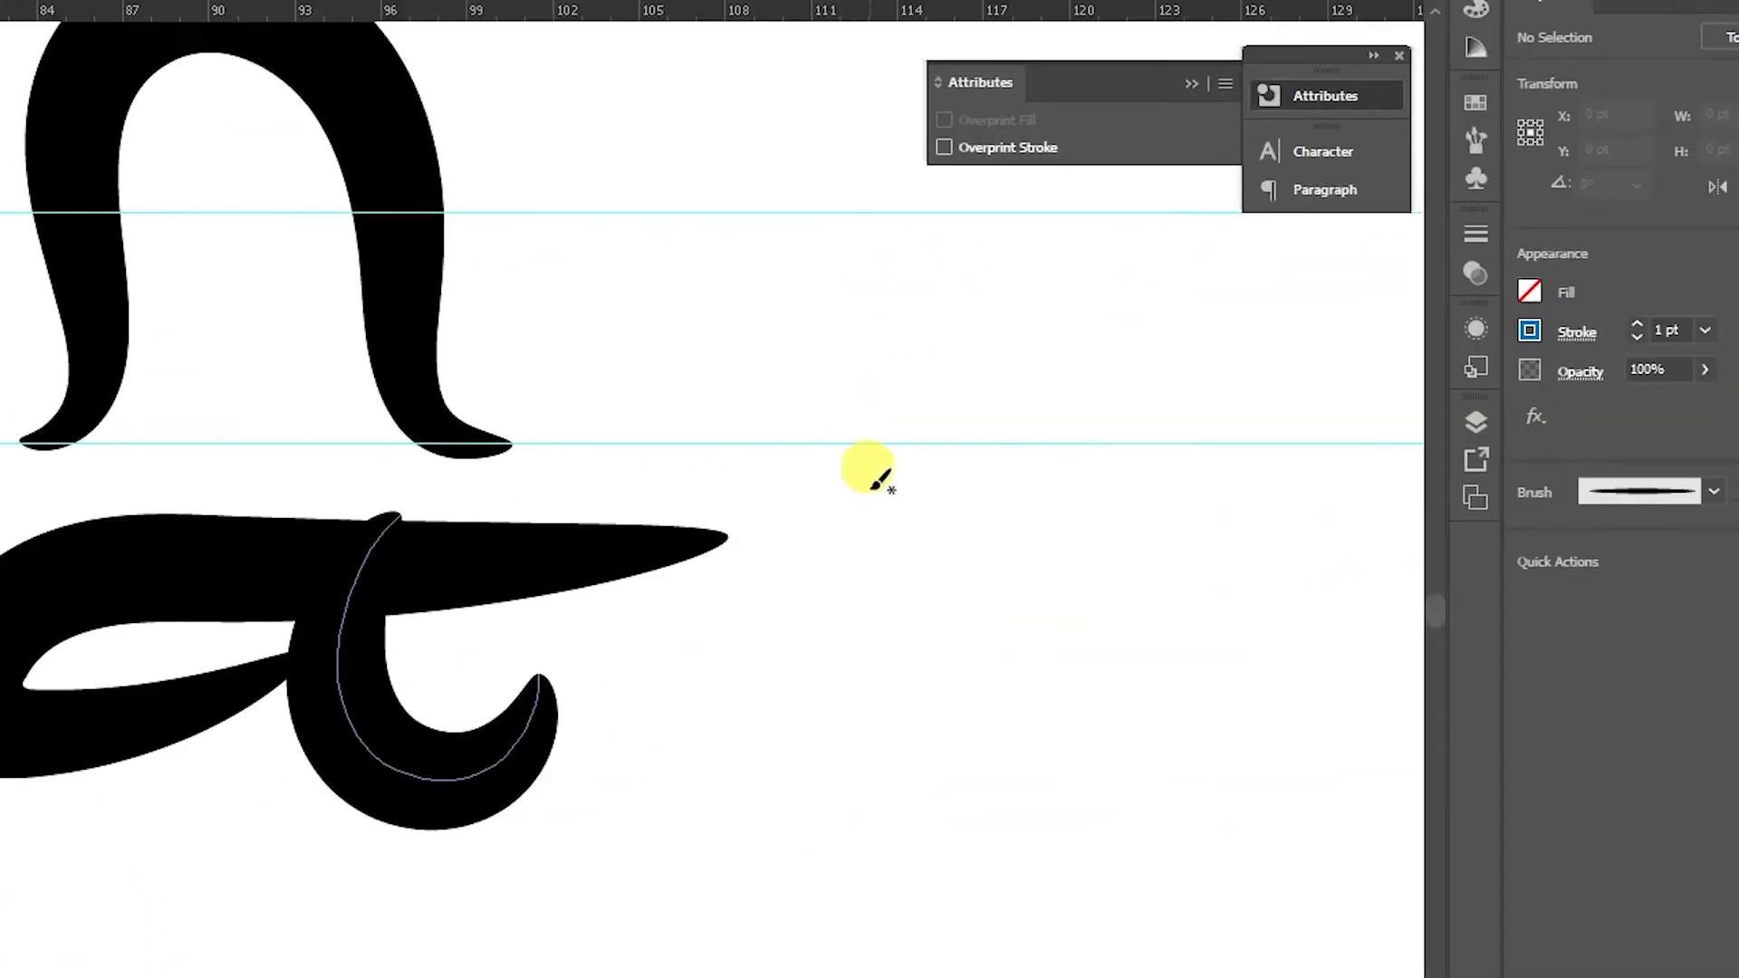
scroll(869, 489, "down", 5)
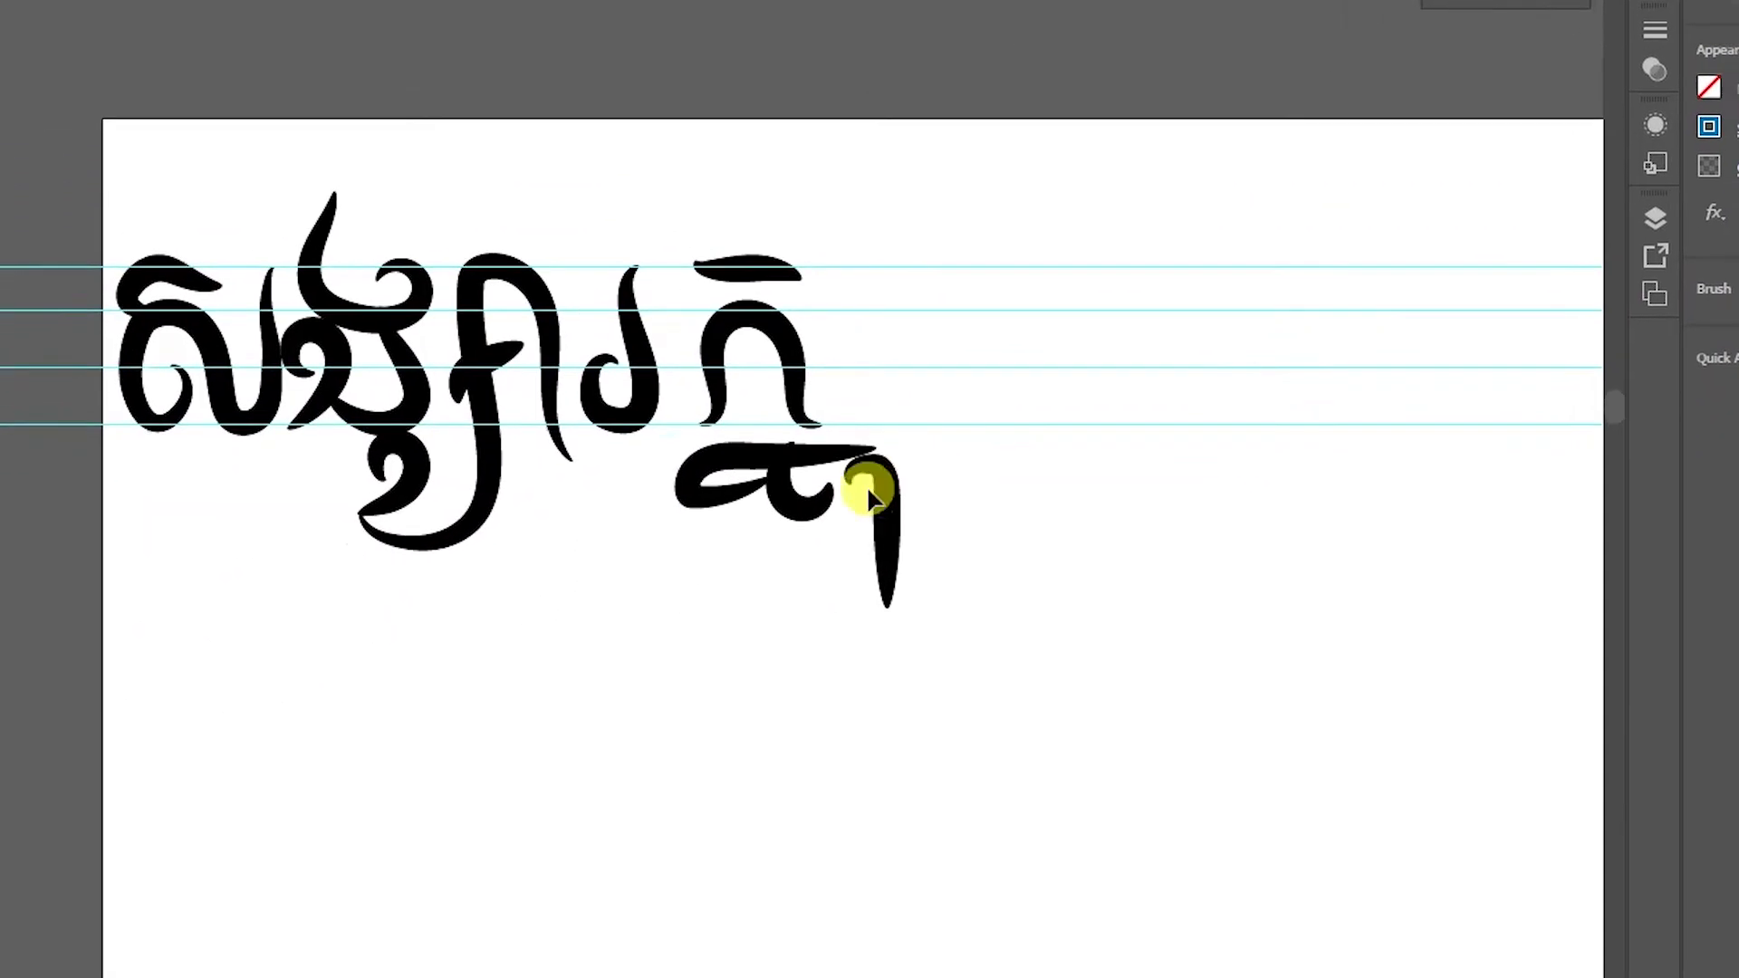
Step: Add a vertical stroke beside the subscript and shift an earlier stroke about 80 pt right
left_click_drag(877, 480, 880, 566)
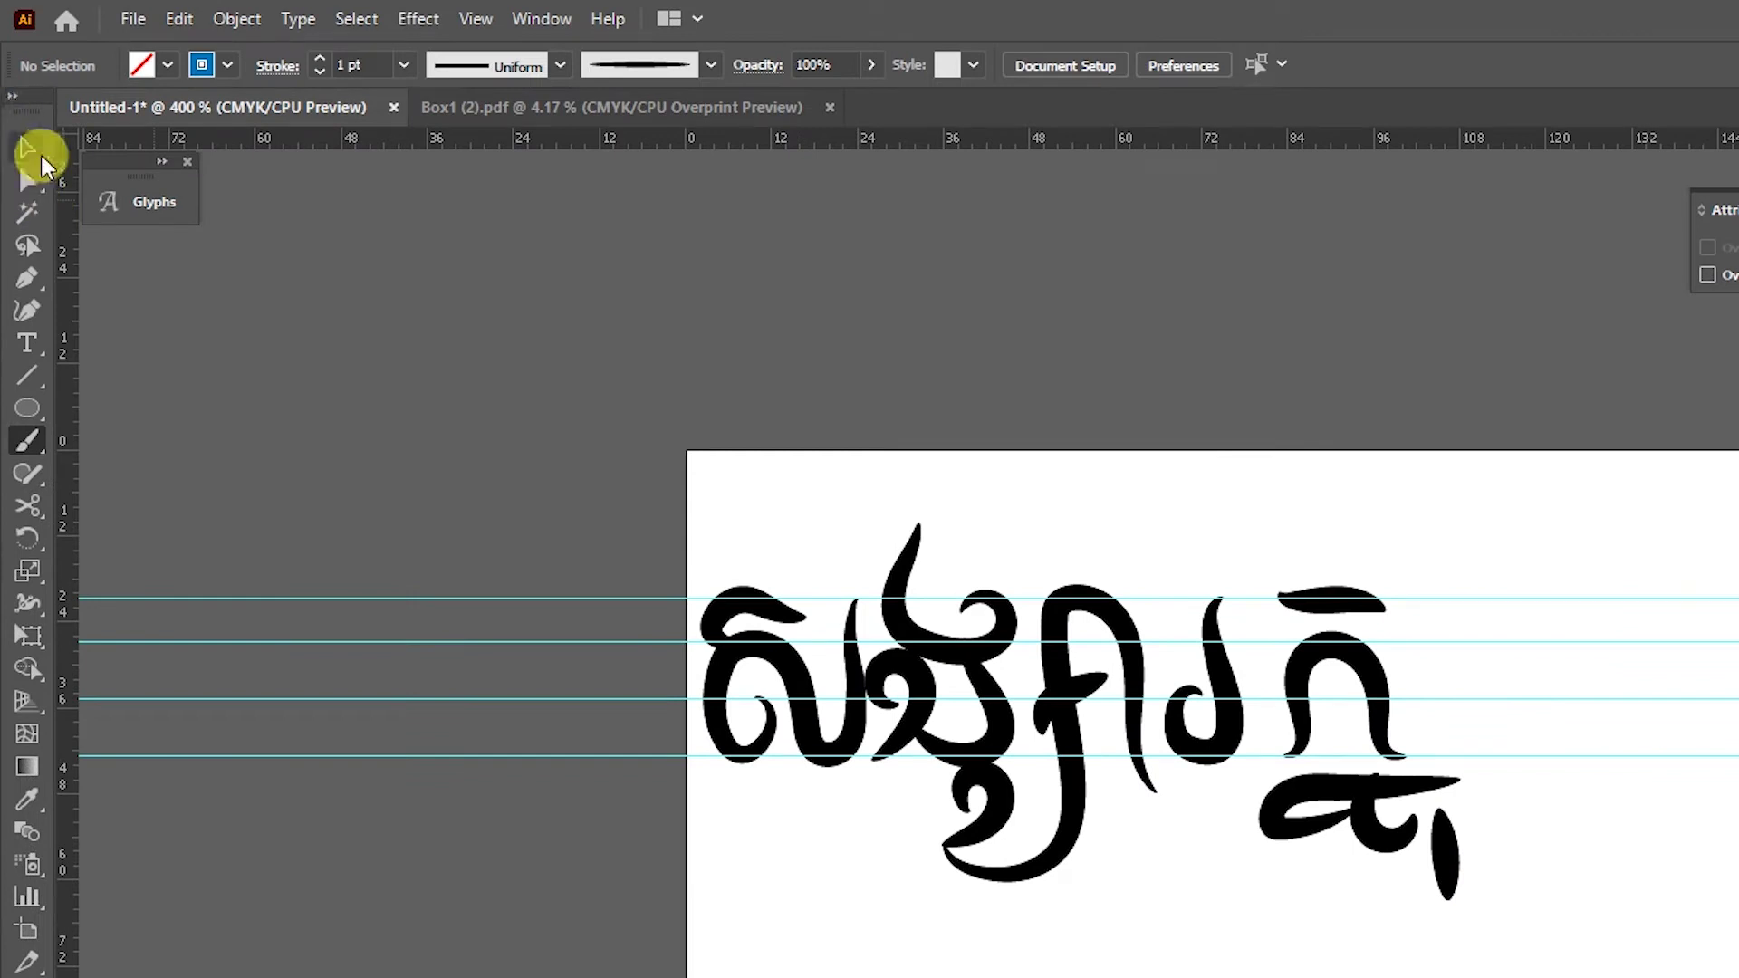
left_click(27, 149)
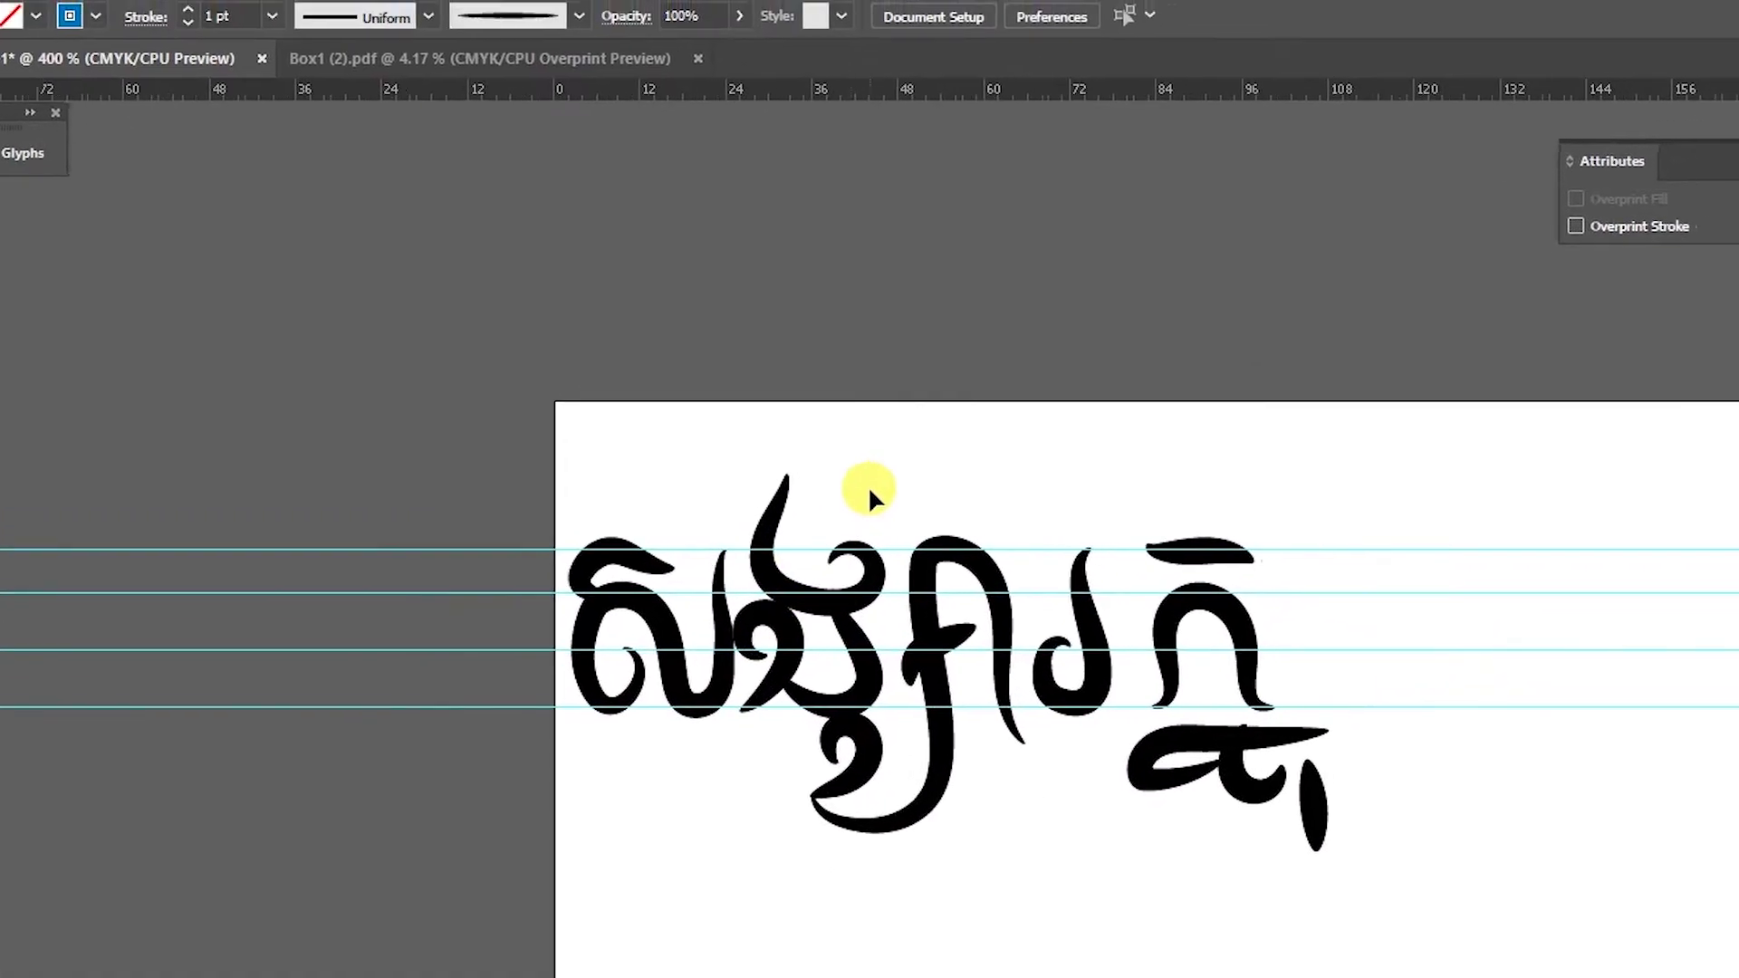
left_click(874, 493)
left_click_drag(872, 494, 869, 494)
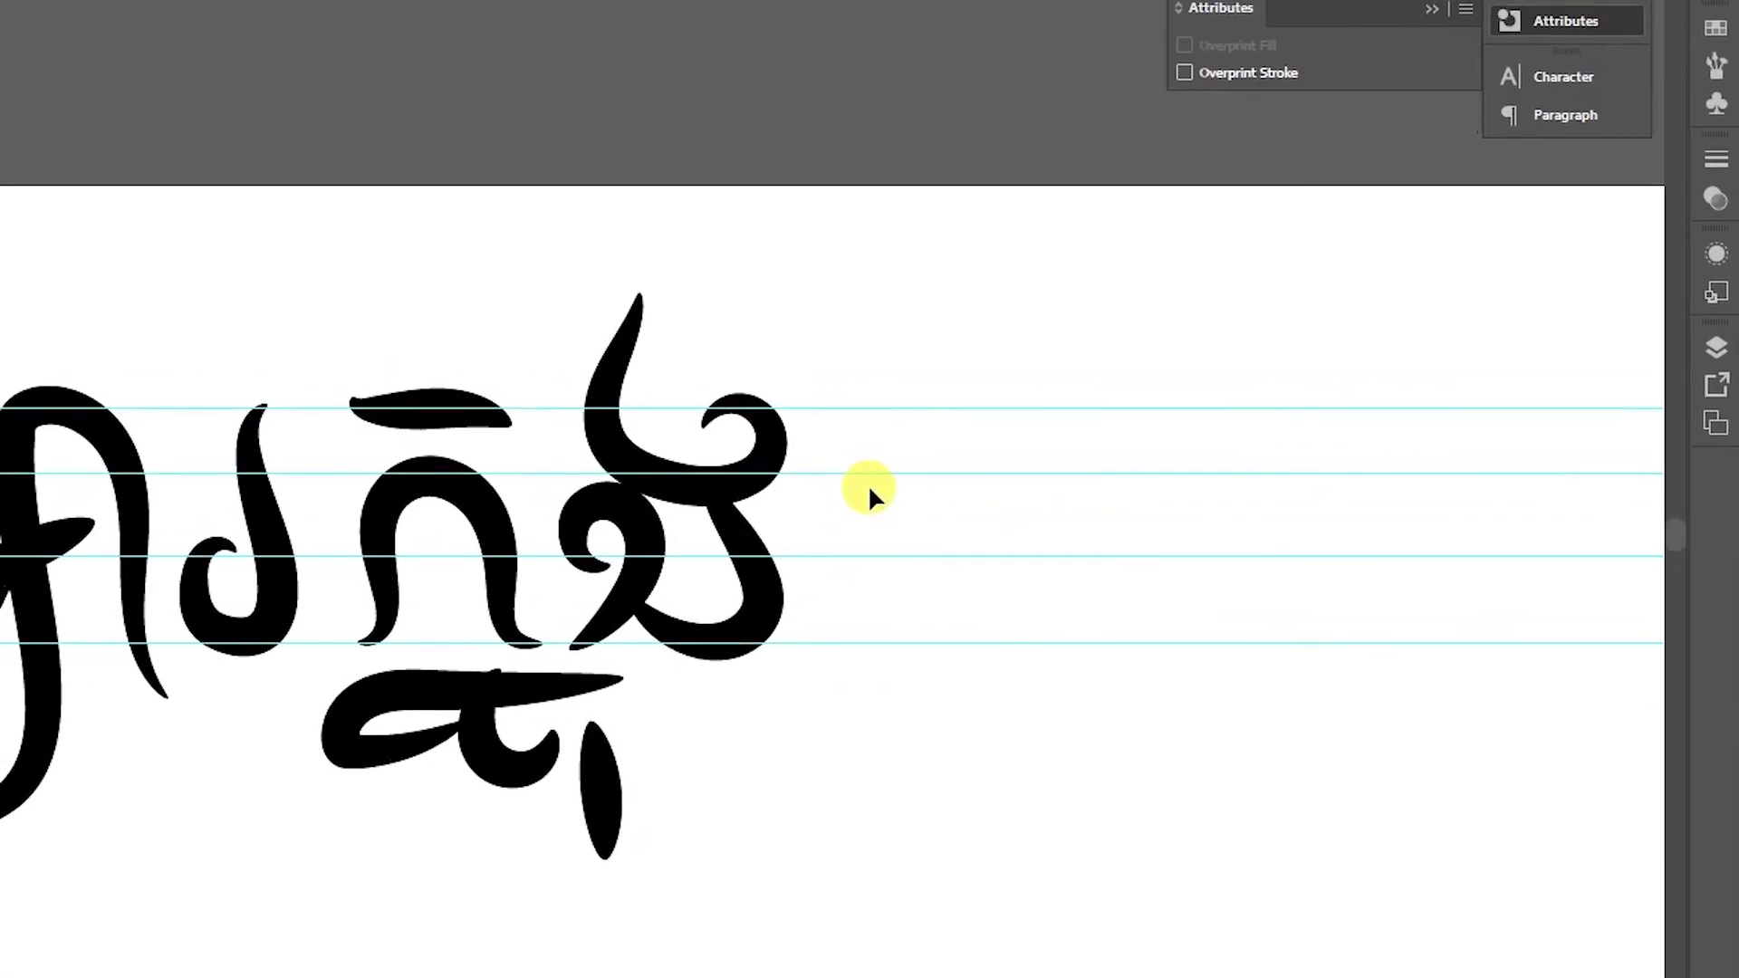
Step: Brush the ring glyph with two top marks, then the spiral glyph with its tail and subscript
key("b")
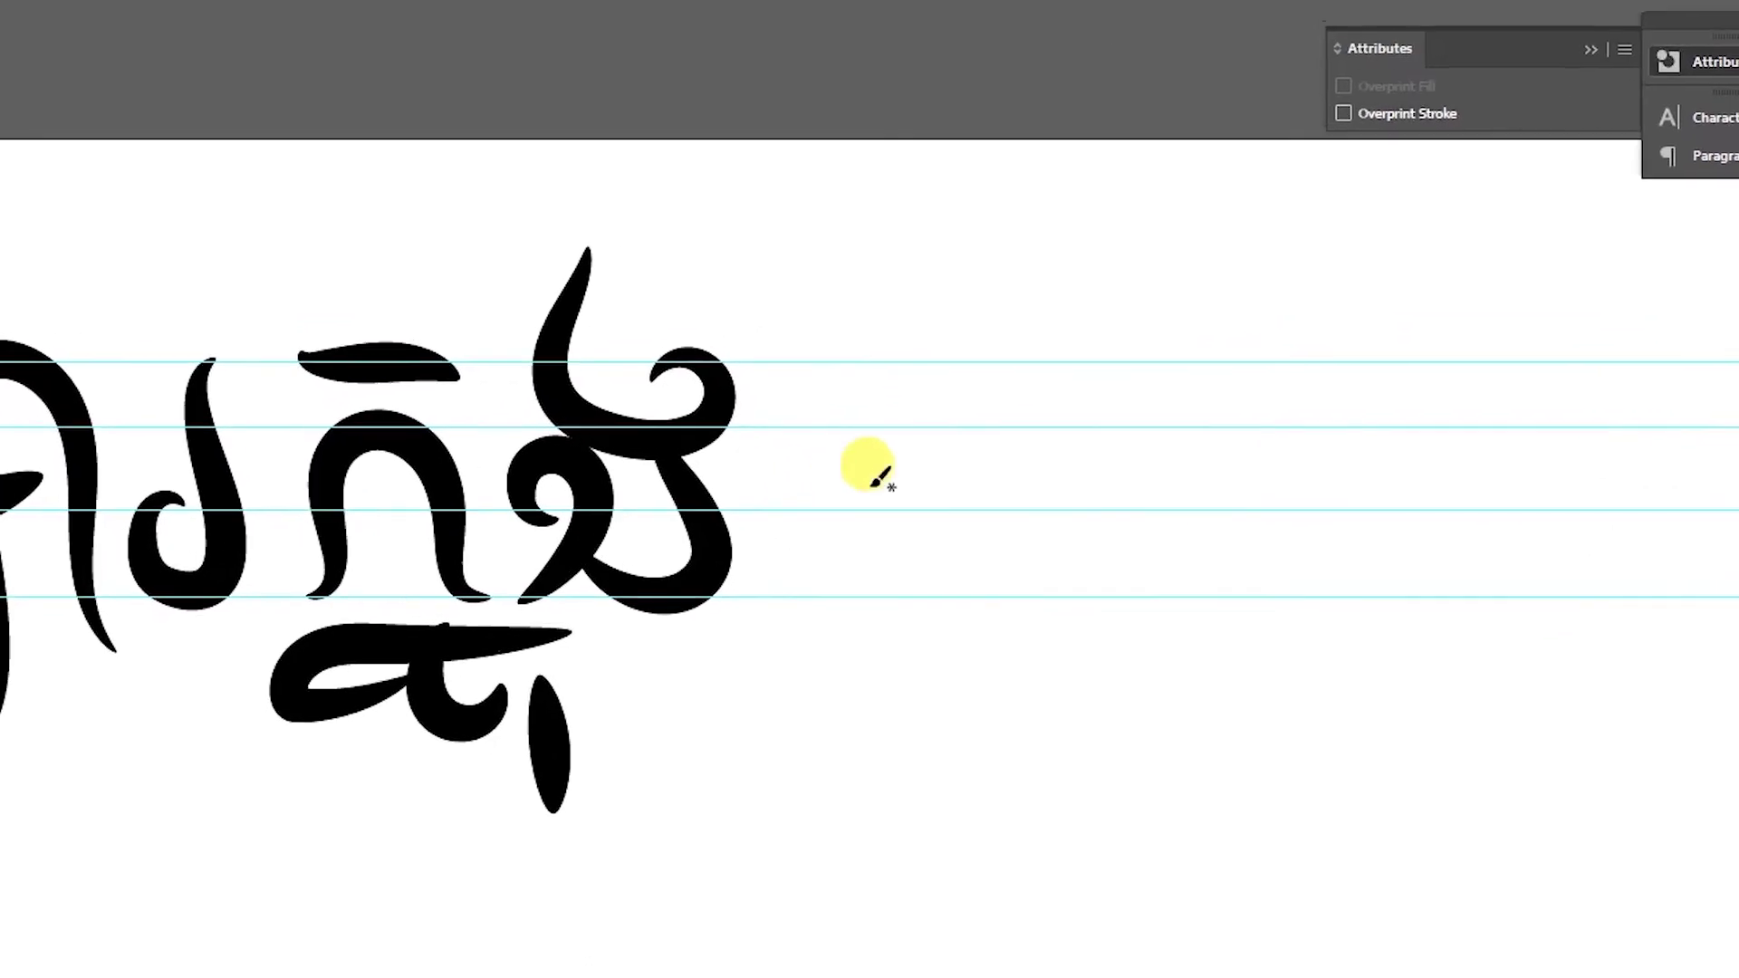
left_click_drag(932, 403, 976, 550)
left_click_drag(880, 480, 874, 478)
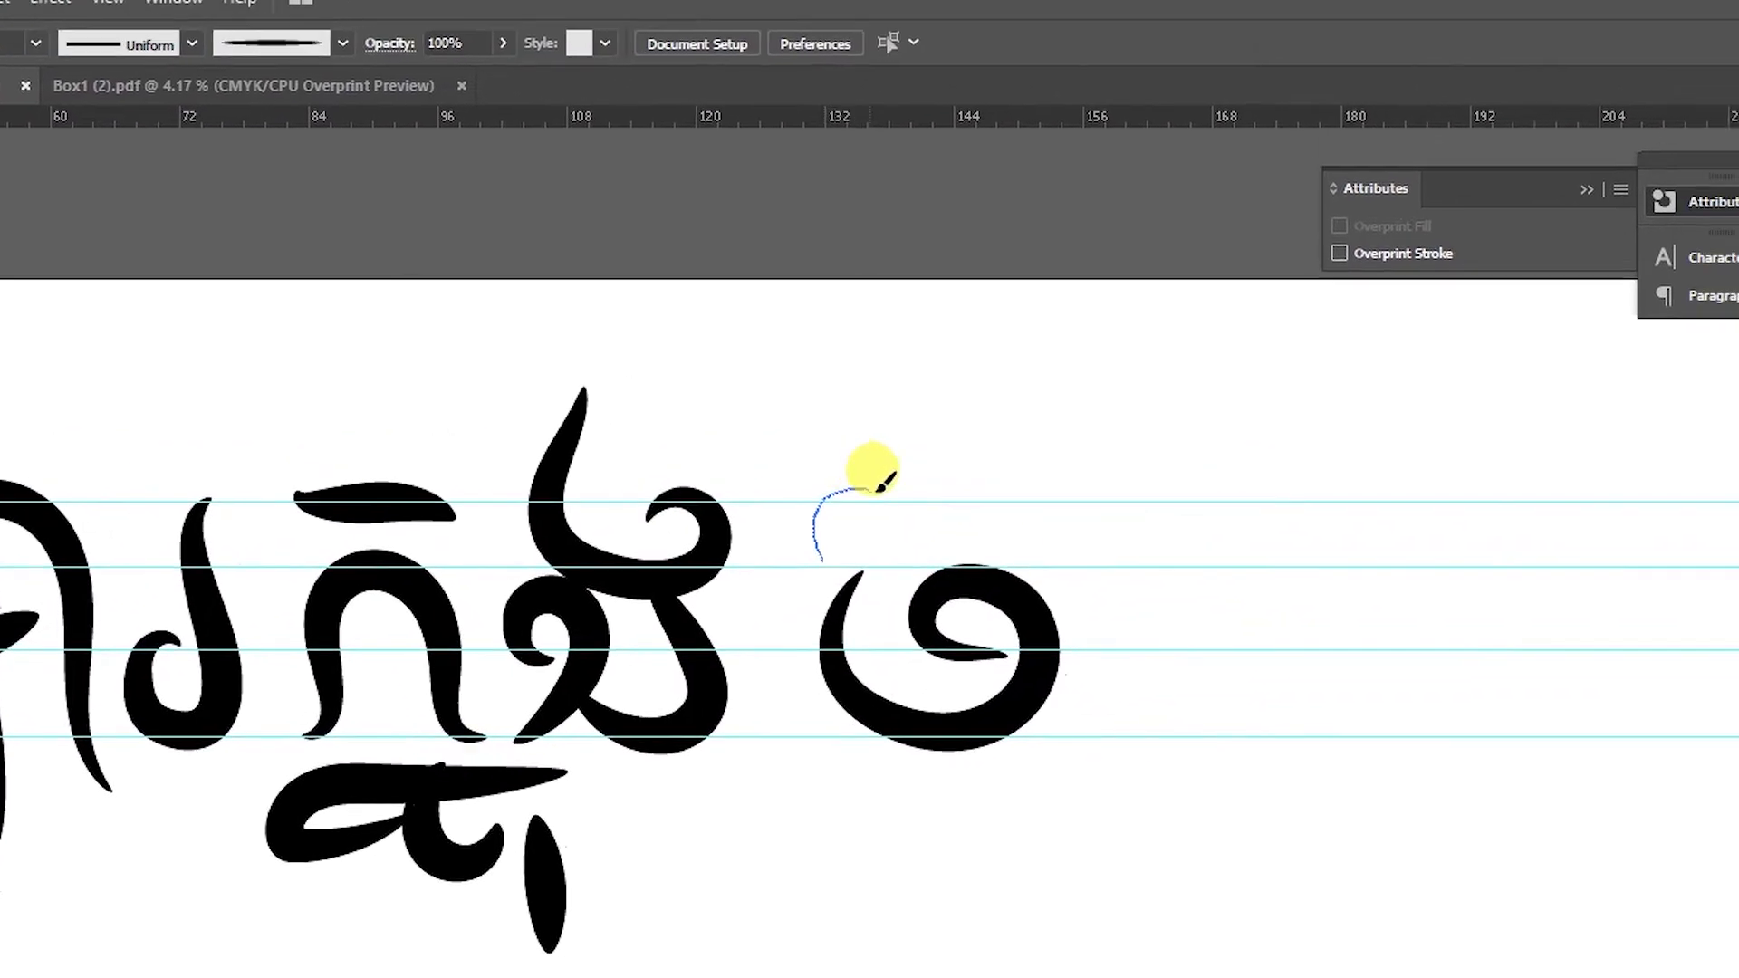
left_click_drag(869, 480, 1168, 496)
mouse_move(689, 400)
left_mouse_down()
mouse_move(937, 462)
mouse_move(875, 487)
mouse_move(1069, 849)
left_mouse_up()
mouse_move(799, 453)
left_mouse_down()
mouse_move(889, 478)
mouse_move(1078, 478)
left_mouse_up()
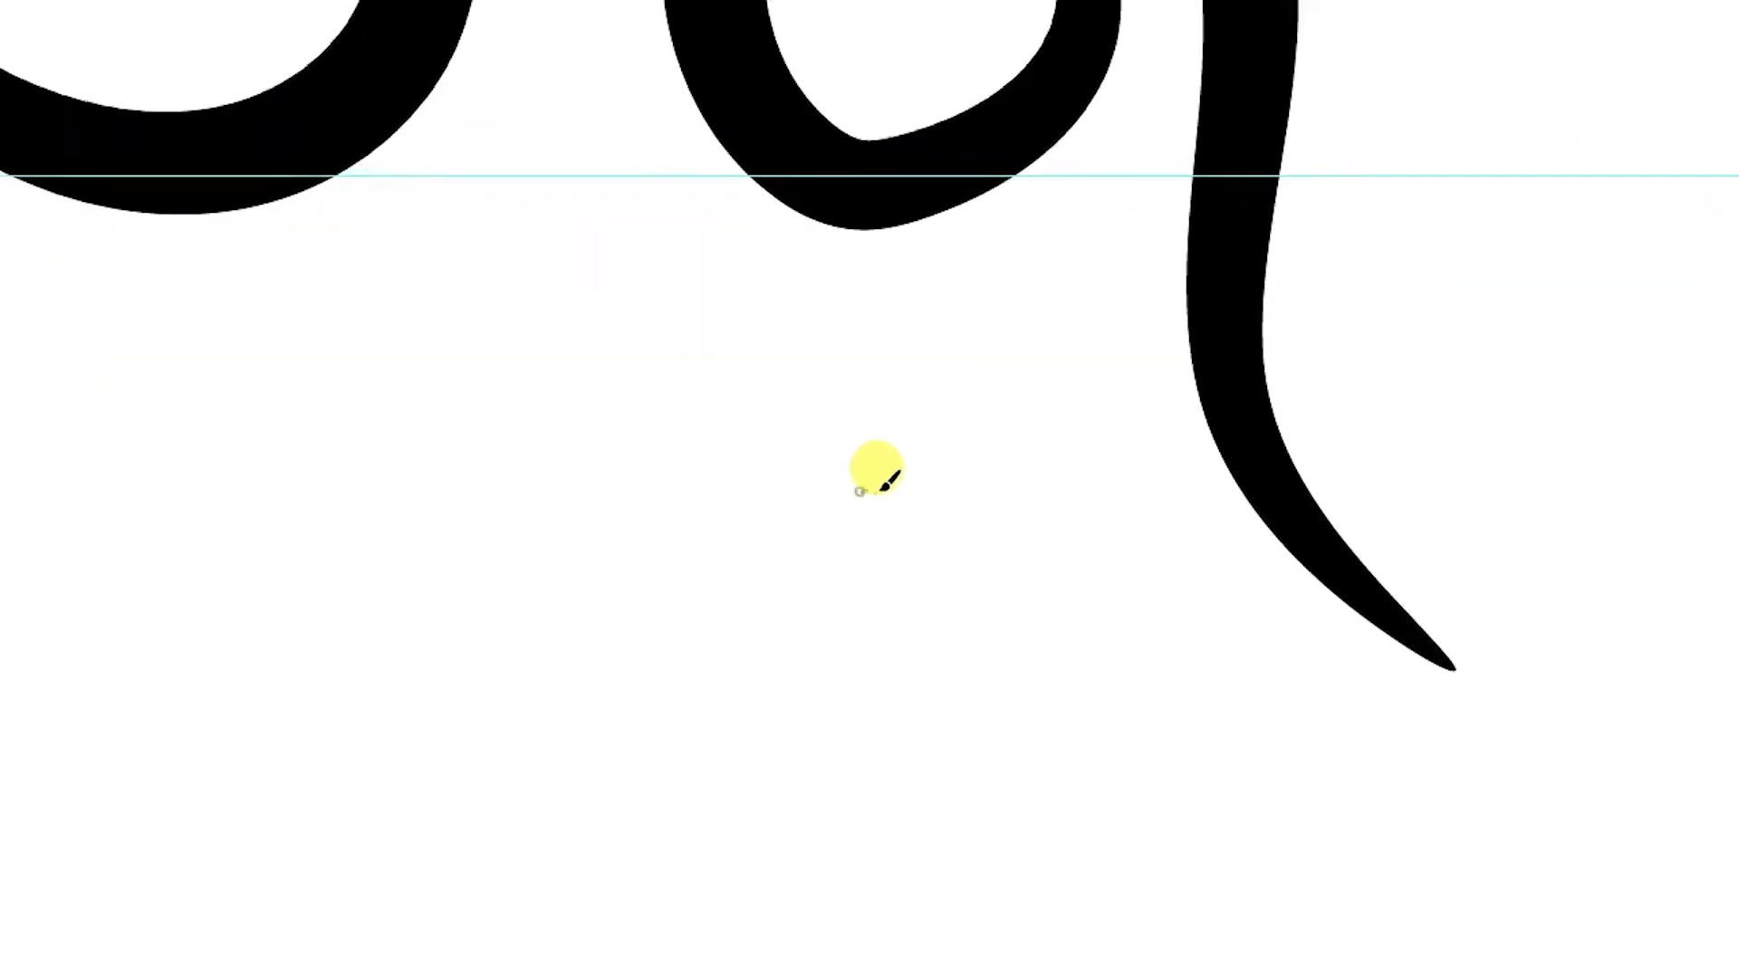
left_click_drag(874, 476, 883, 480)
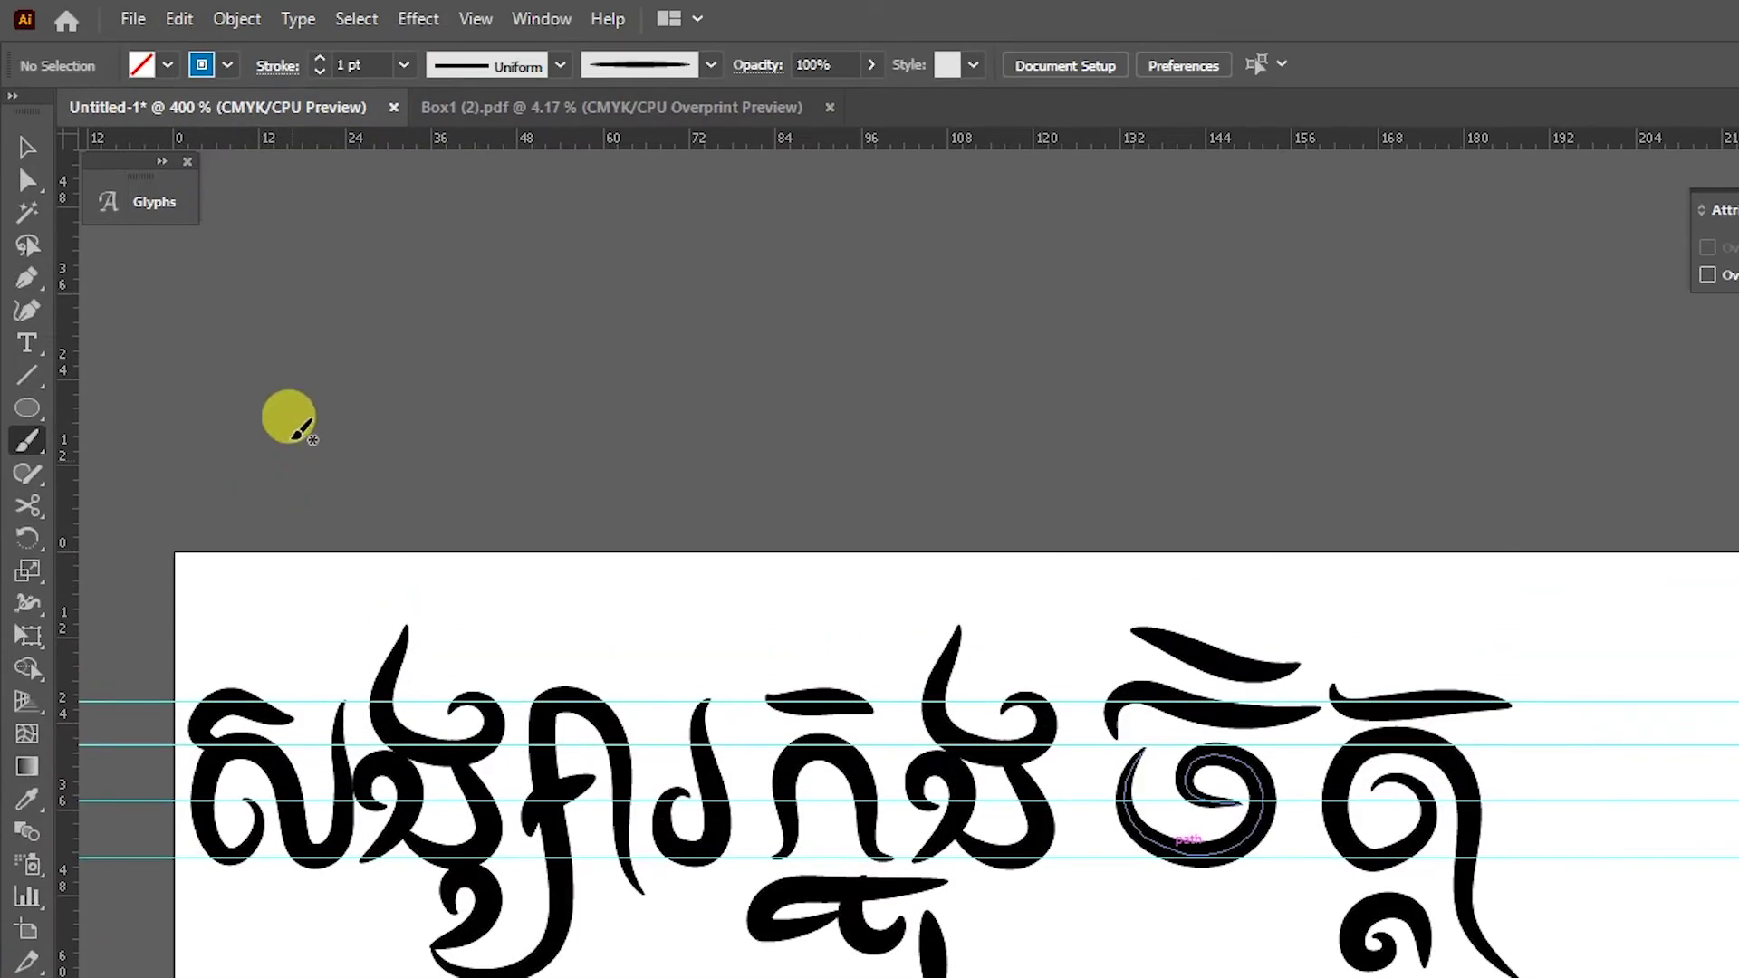
left_click(23, 150)
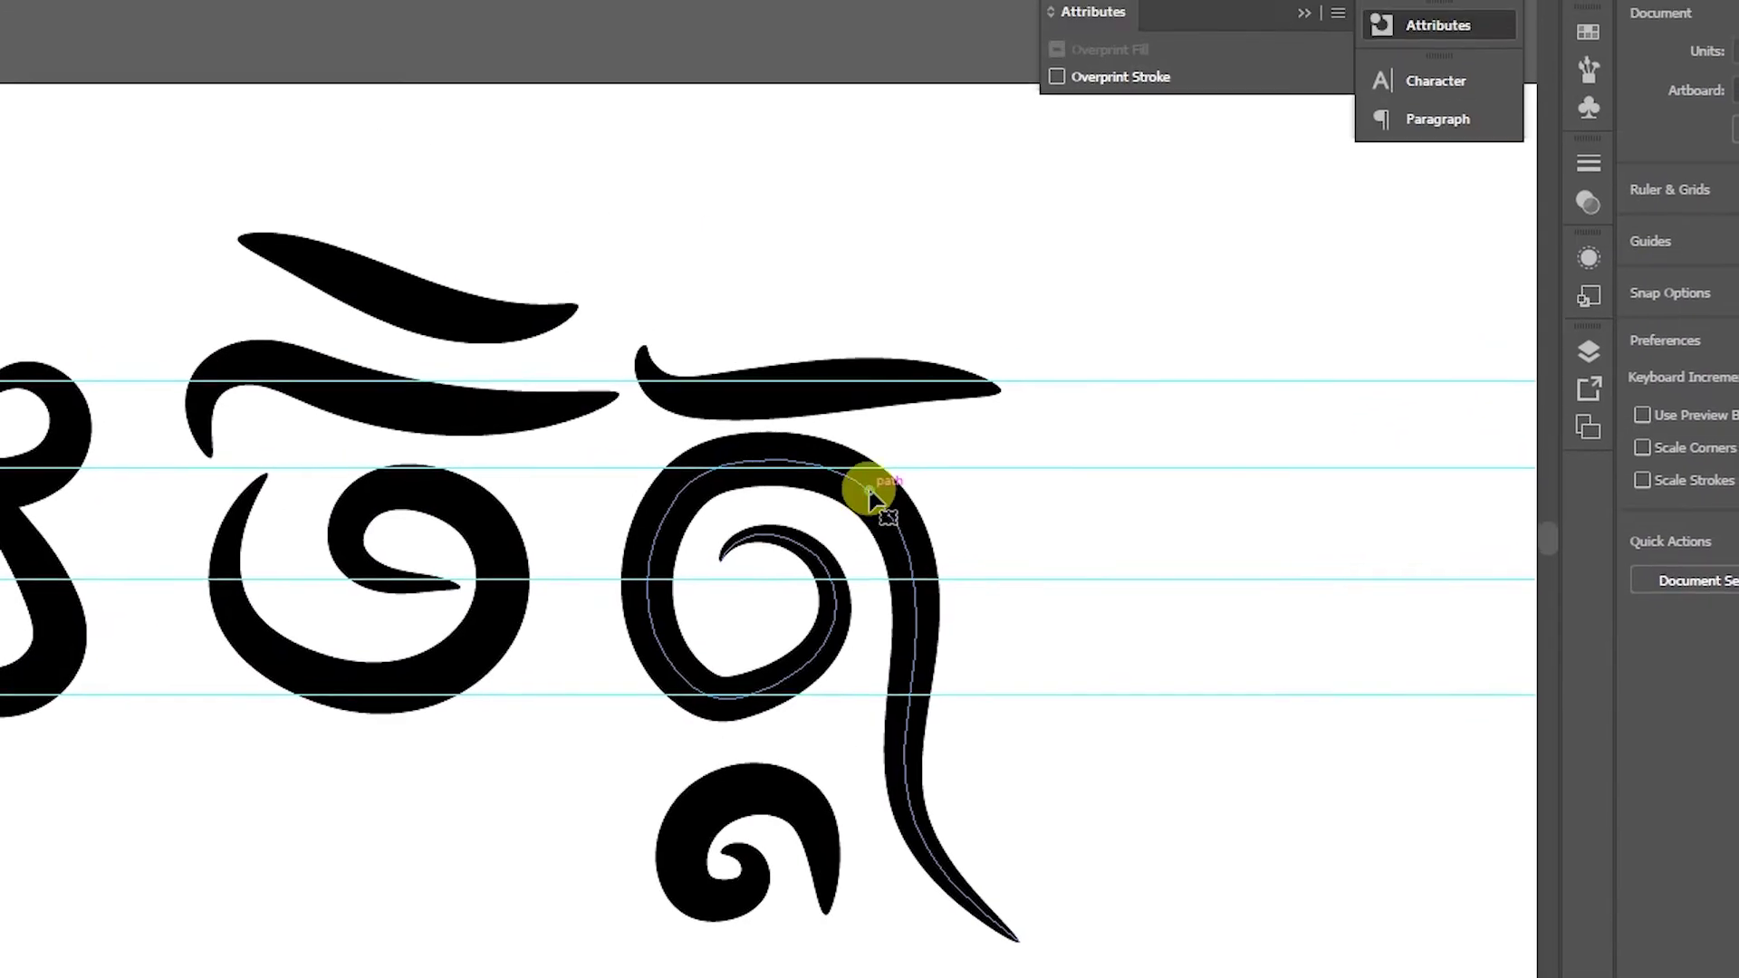
Step: Reshape the spiral glyph's anchors and handles so its outer curve flows and its inner end hooks
left_click(868, 494)
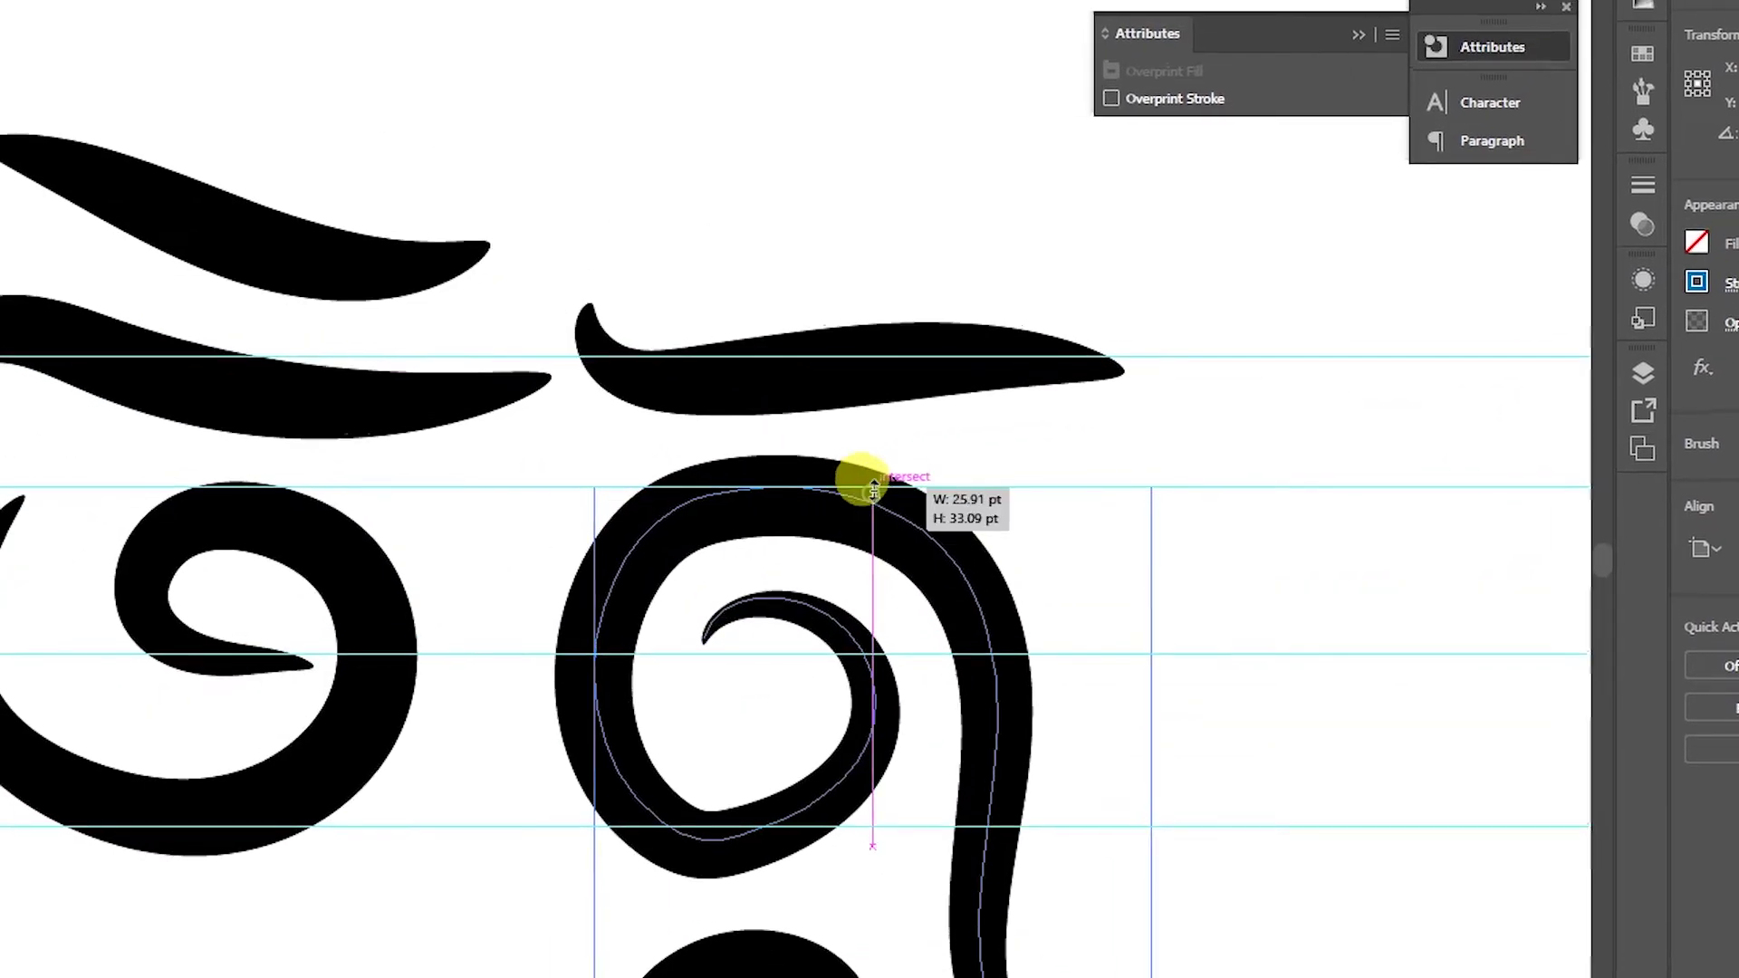
key("a")
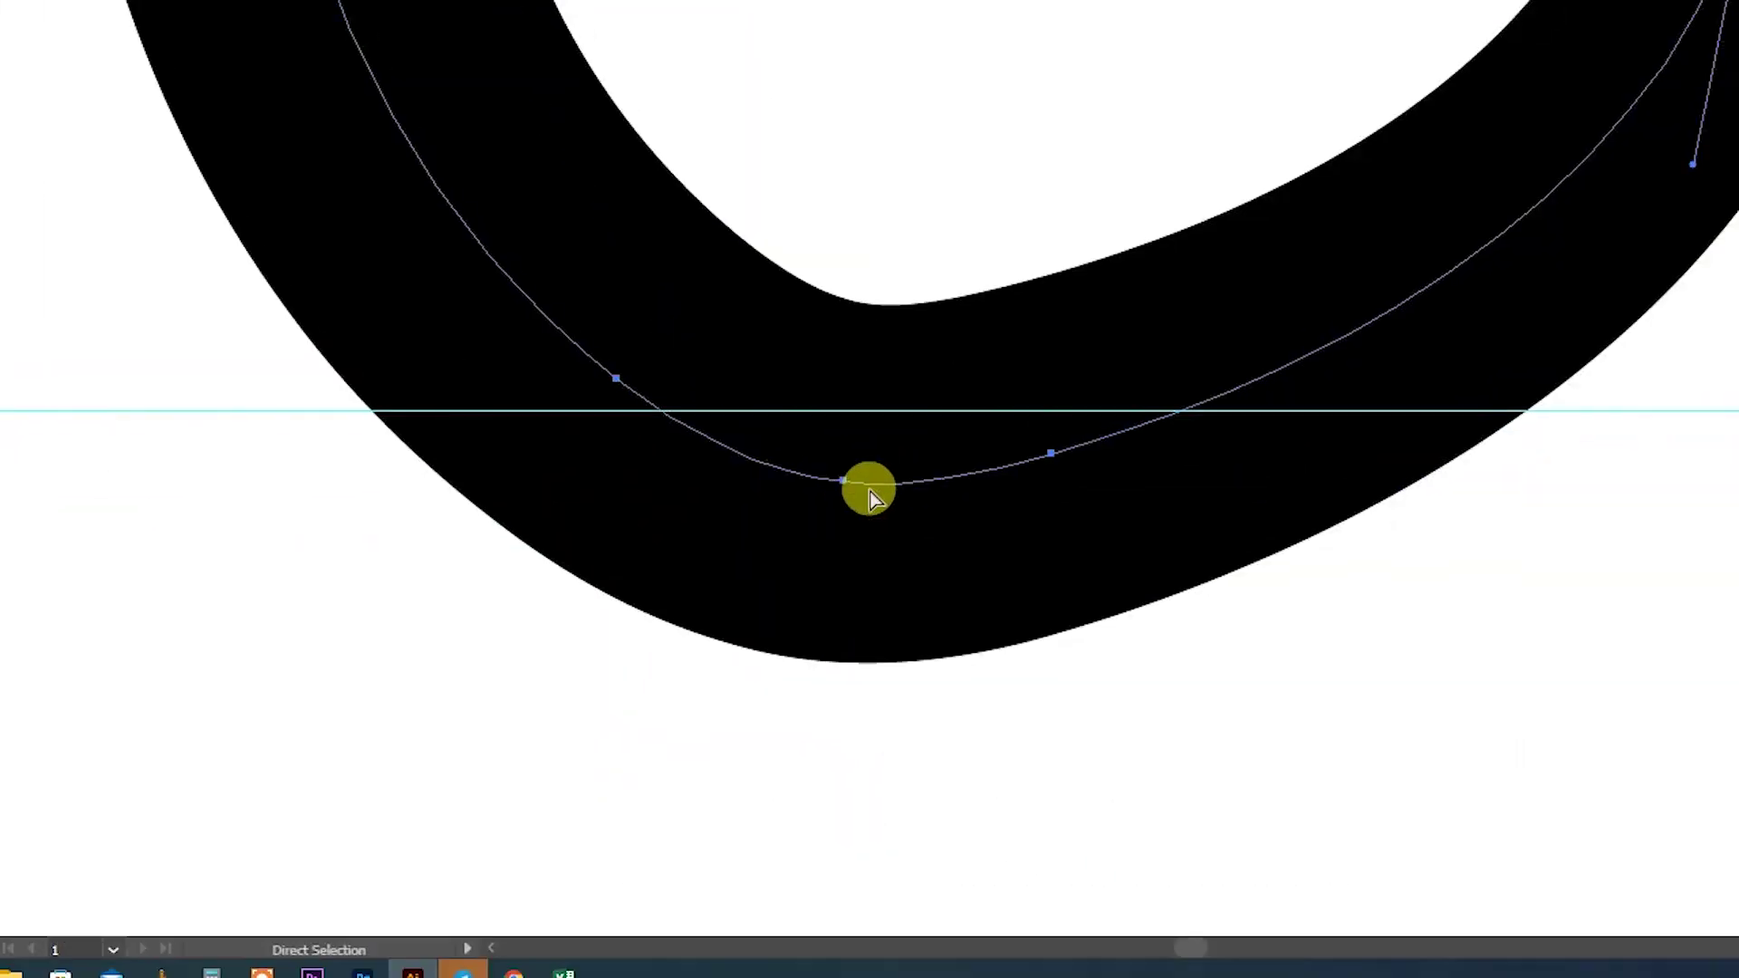
left_click_drag(867, 496, 868, 493)
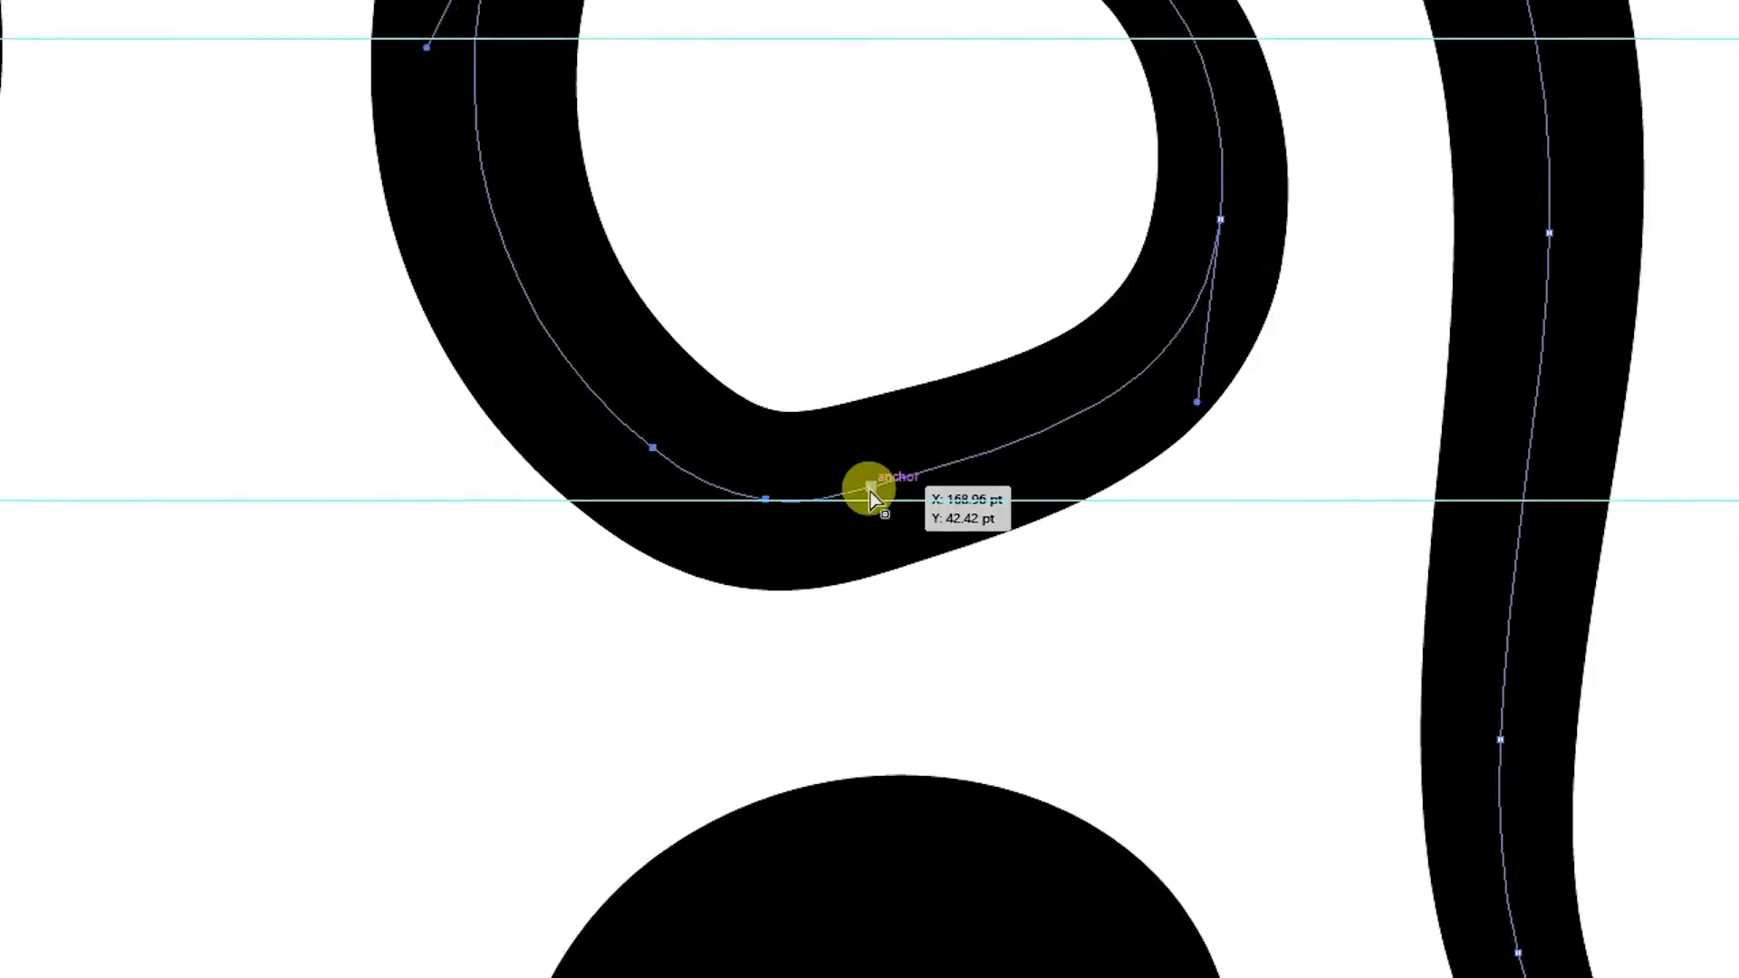
left_click(868, 496)
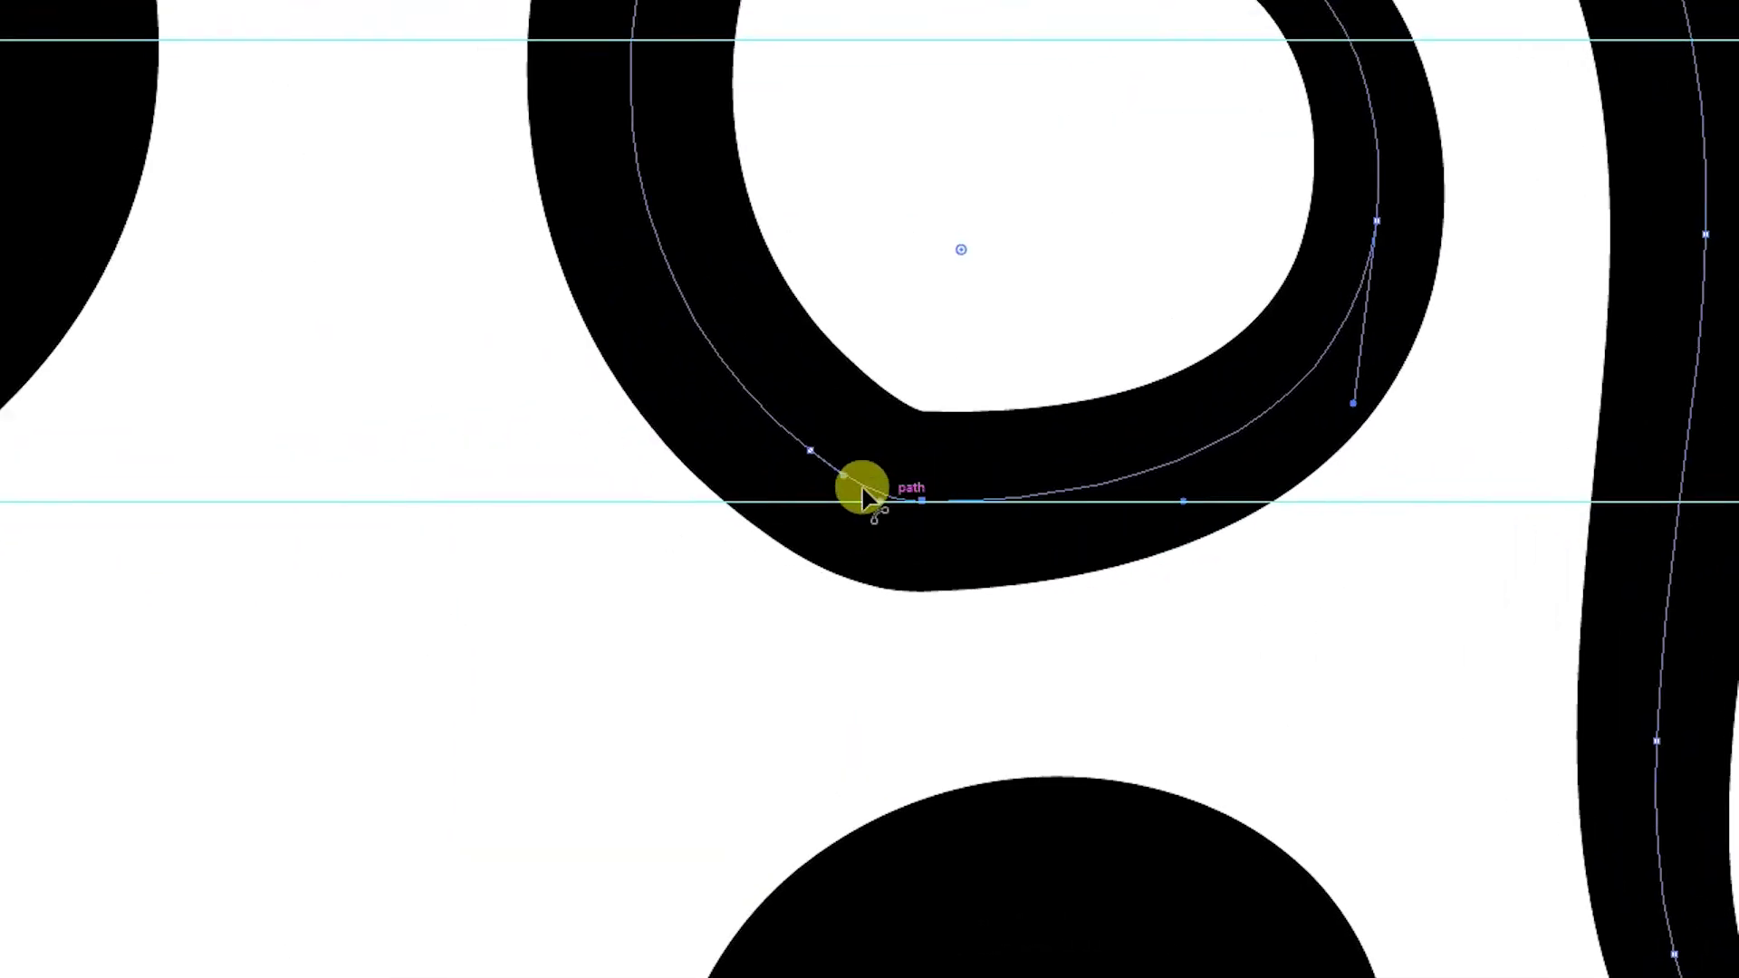
mouse_move(867, 493)
left_mouse_down()
mouse_move(774, 493)
mouse_move(869, 494)
left_mouse_up()
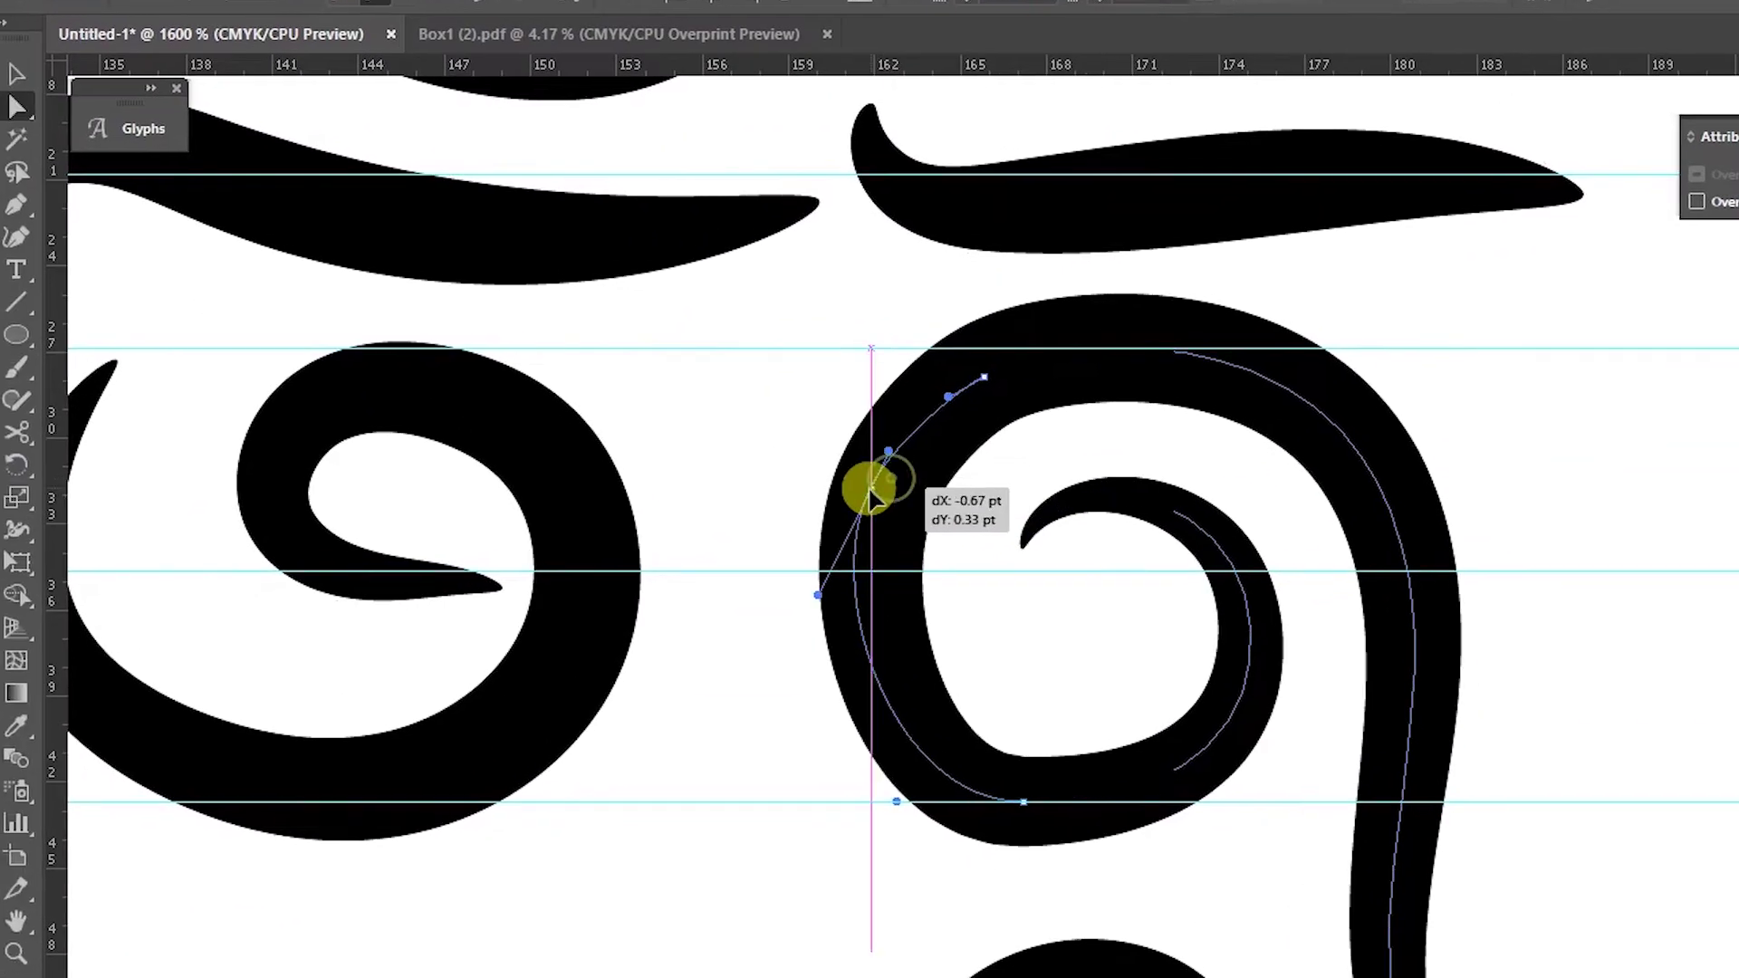
left_click_drag(871, 496, 869, 498)
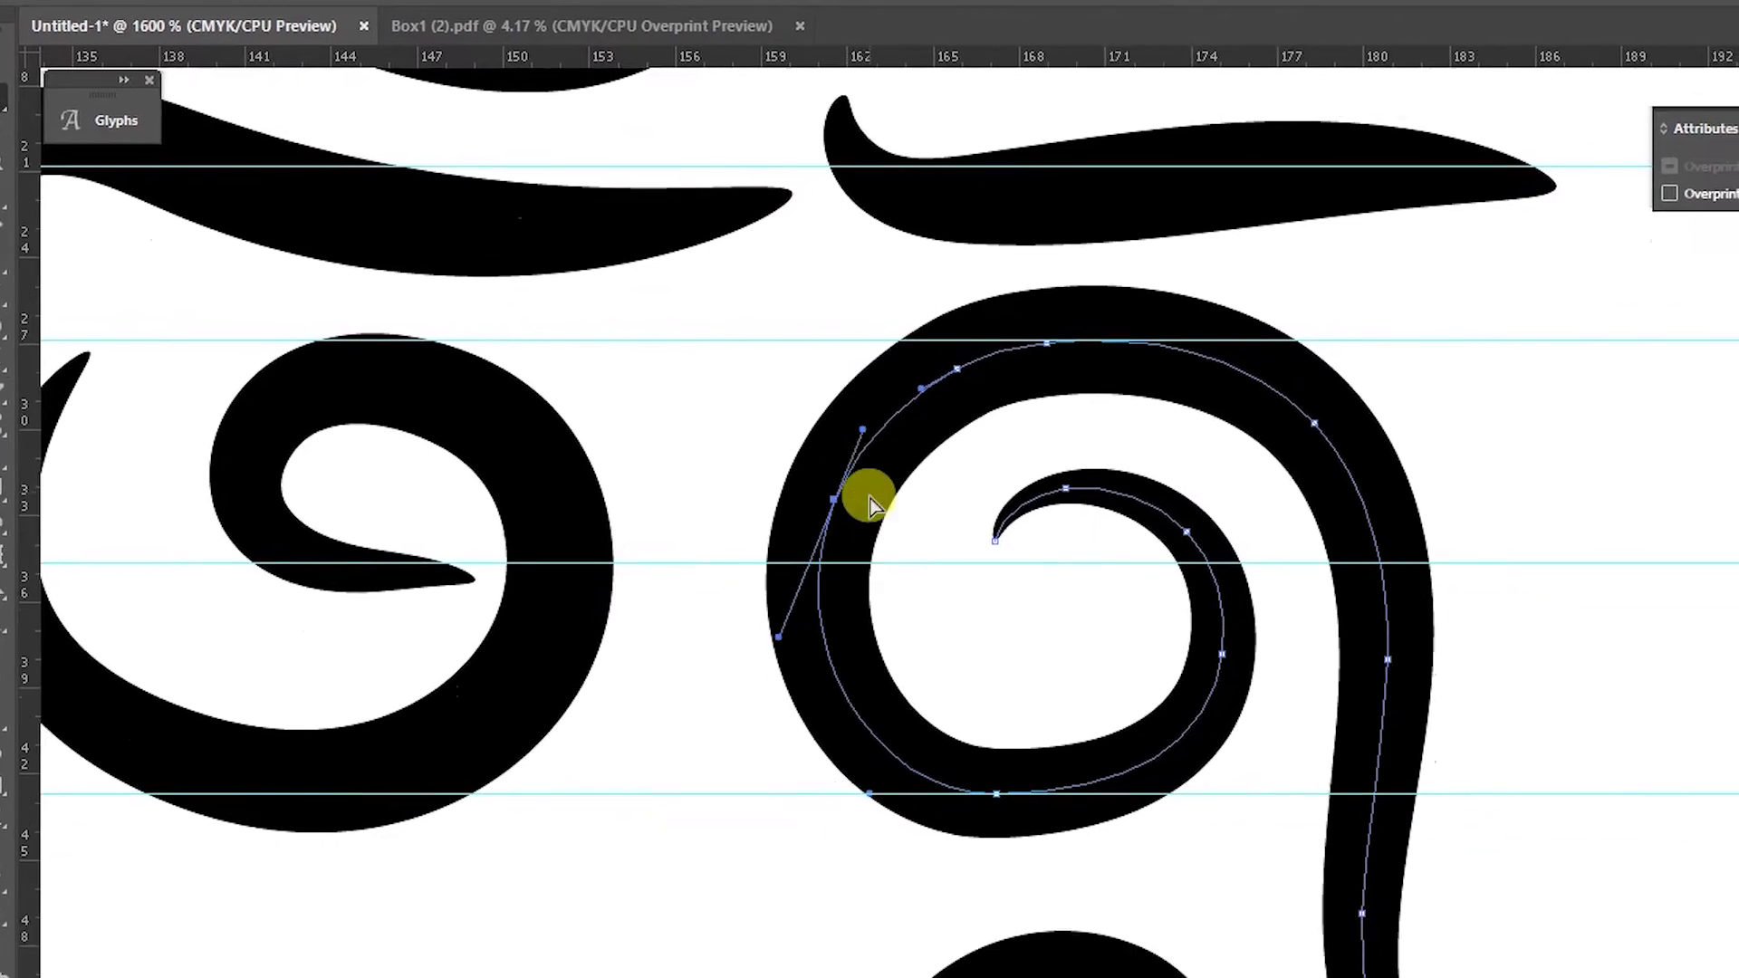
left_click_drag(994, 540, 998, 547)
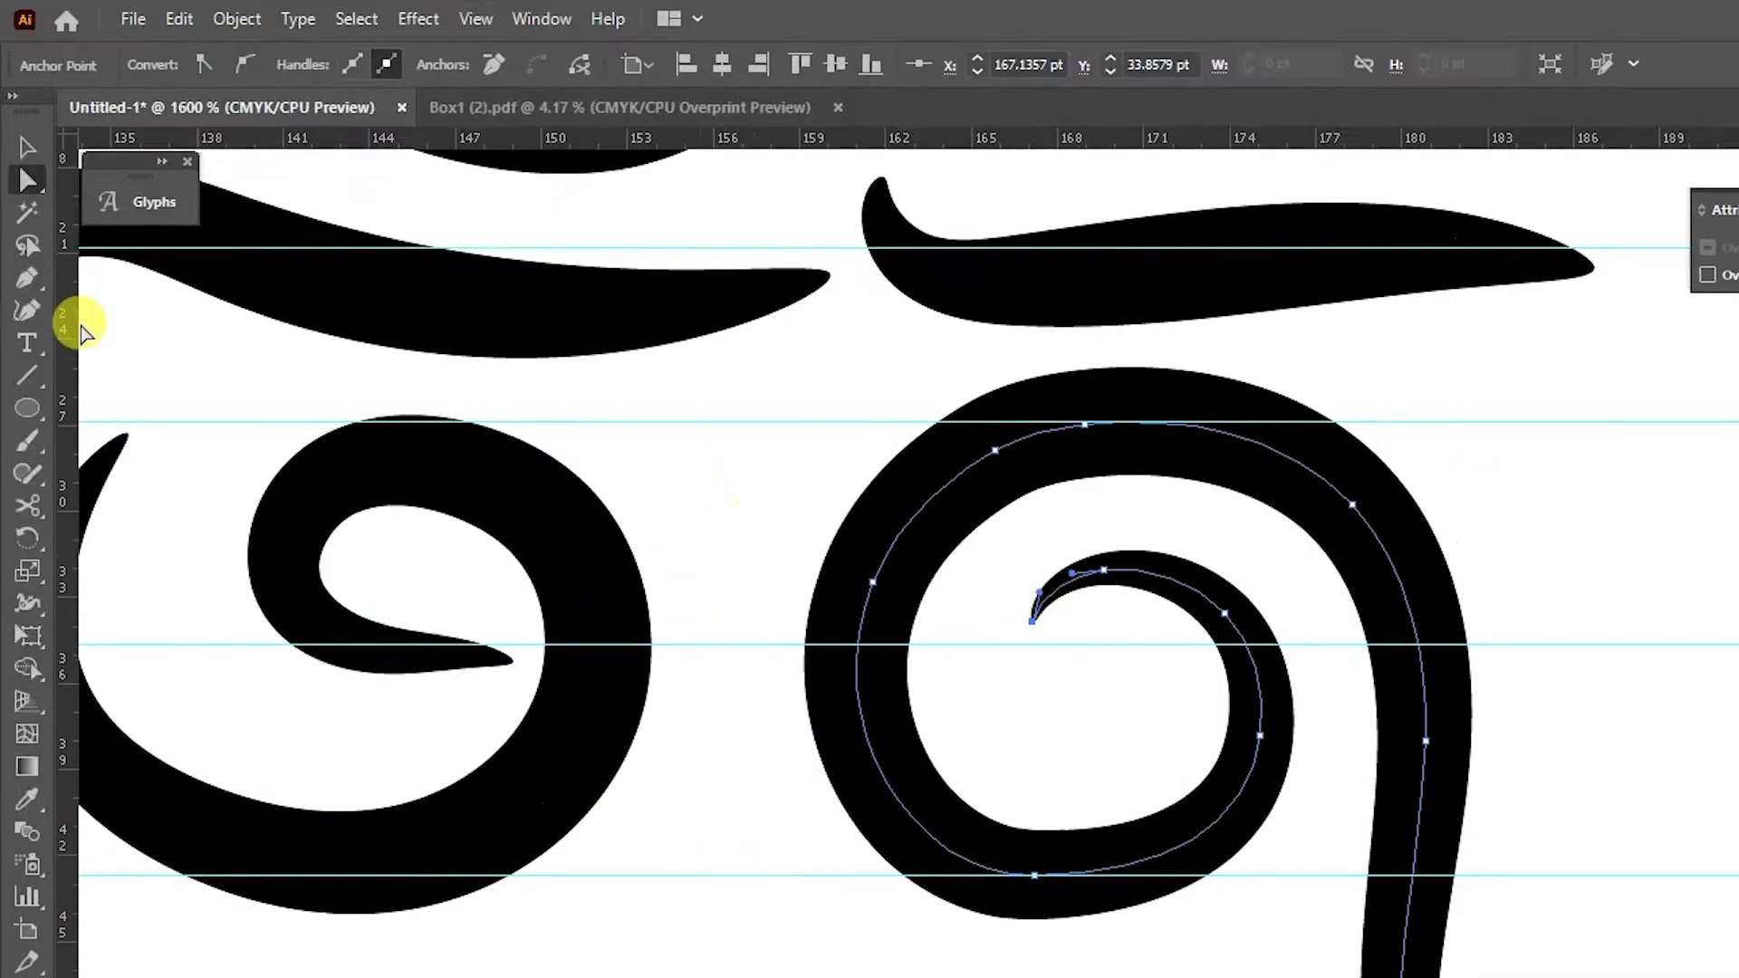
scroll(869, 489, "down", 3)
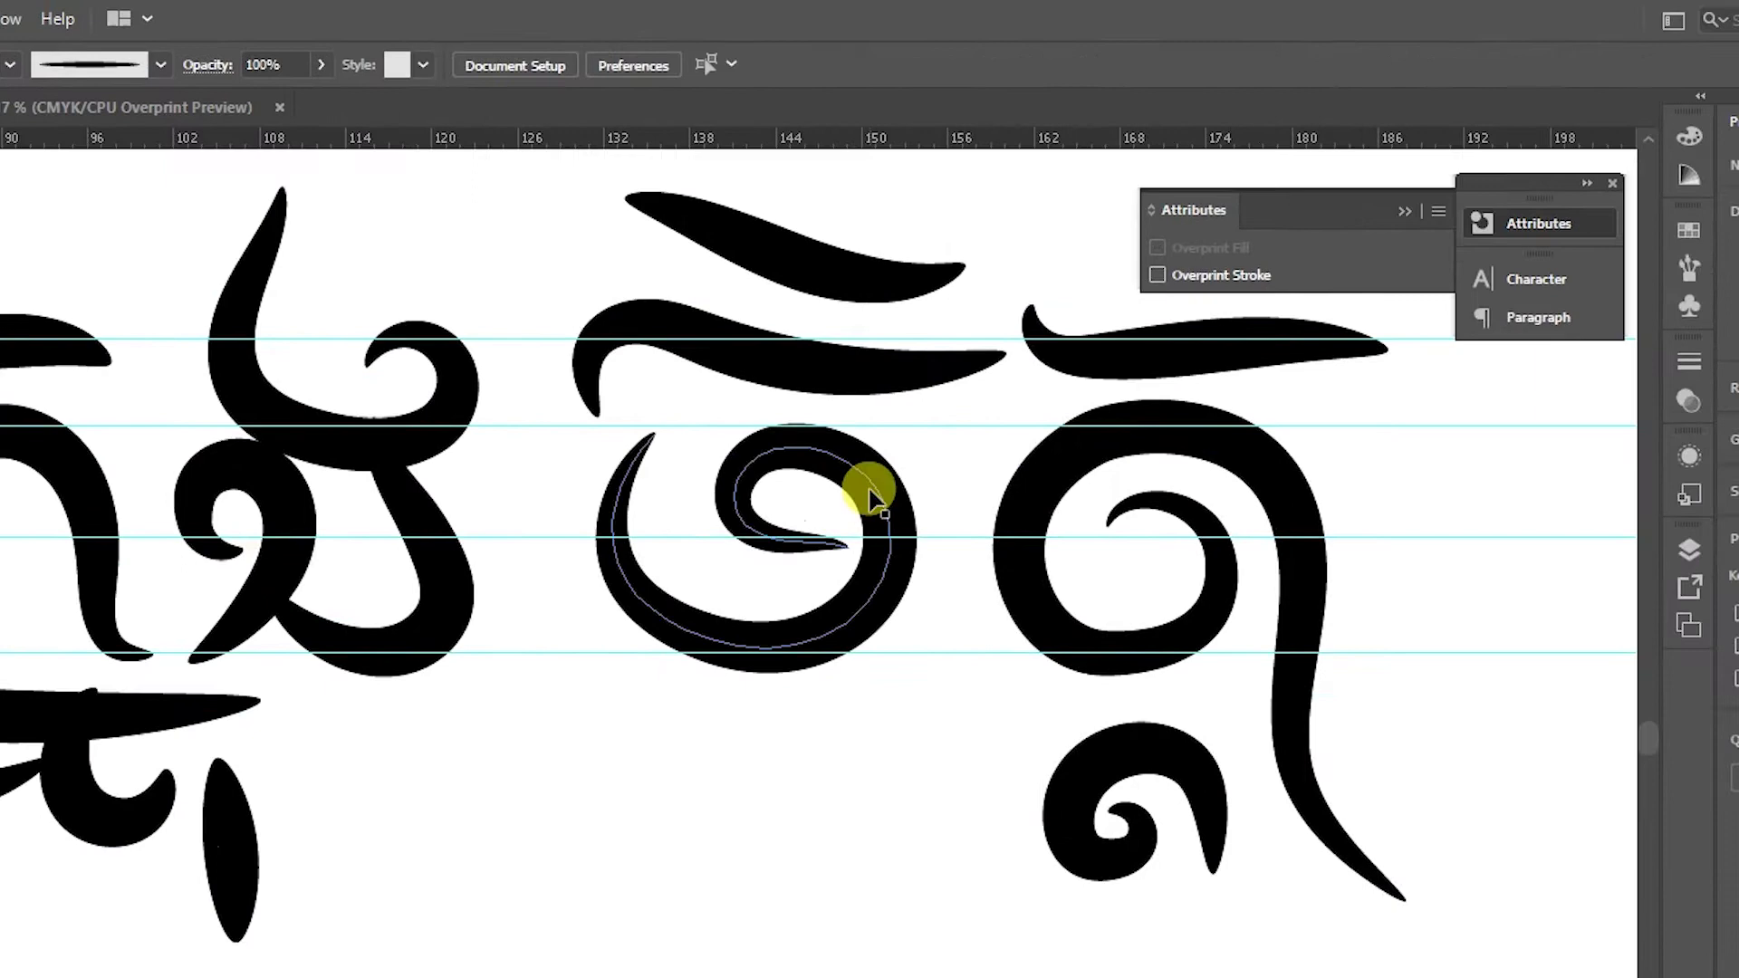
Step: Scale the ring glyph's bounding box to make it slightly shorter
left_click(867, 494)
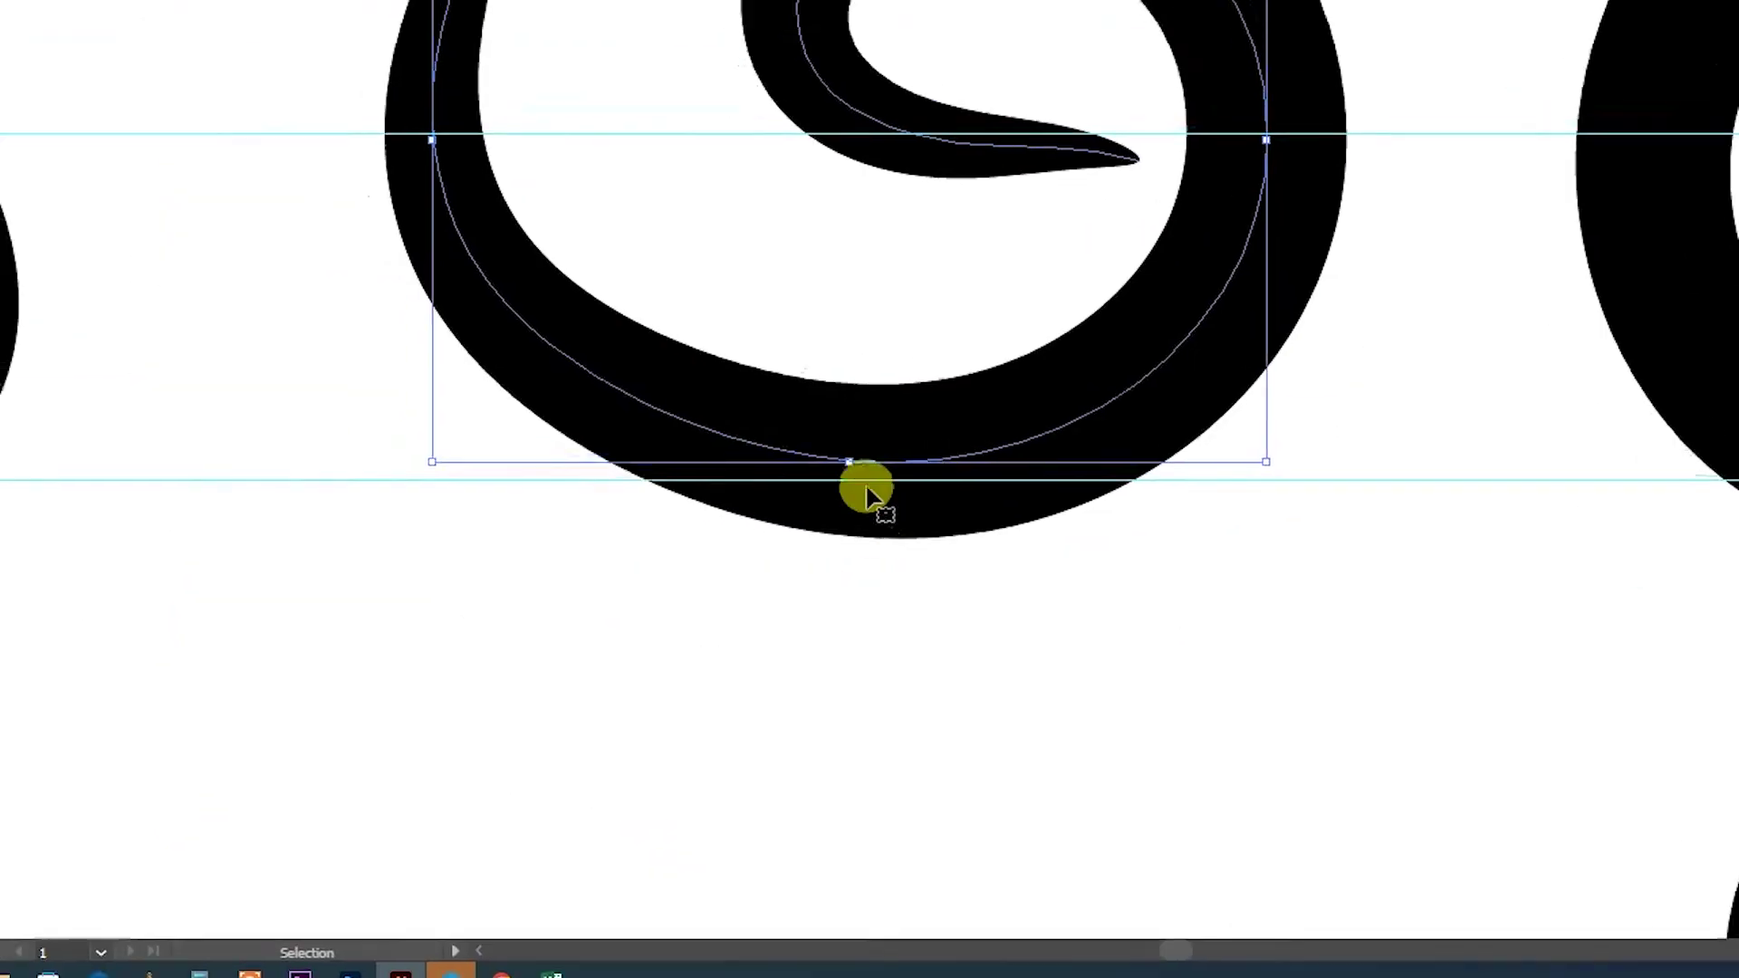
left_click_drag(872, 490, 872, 236)
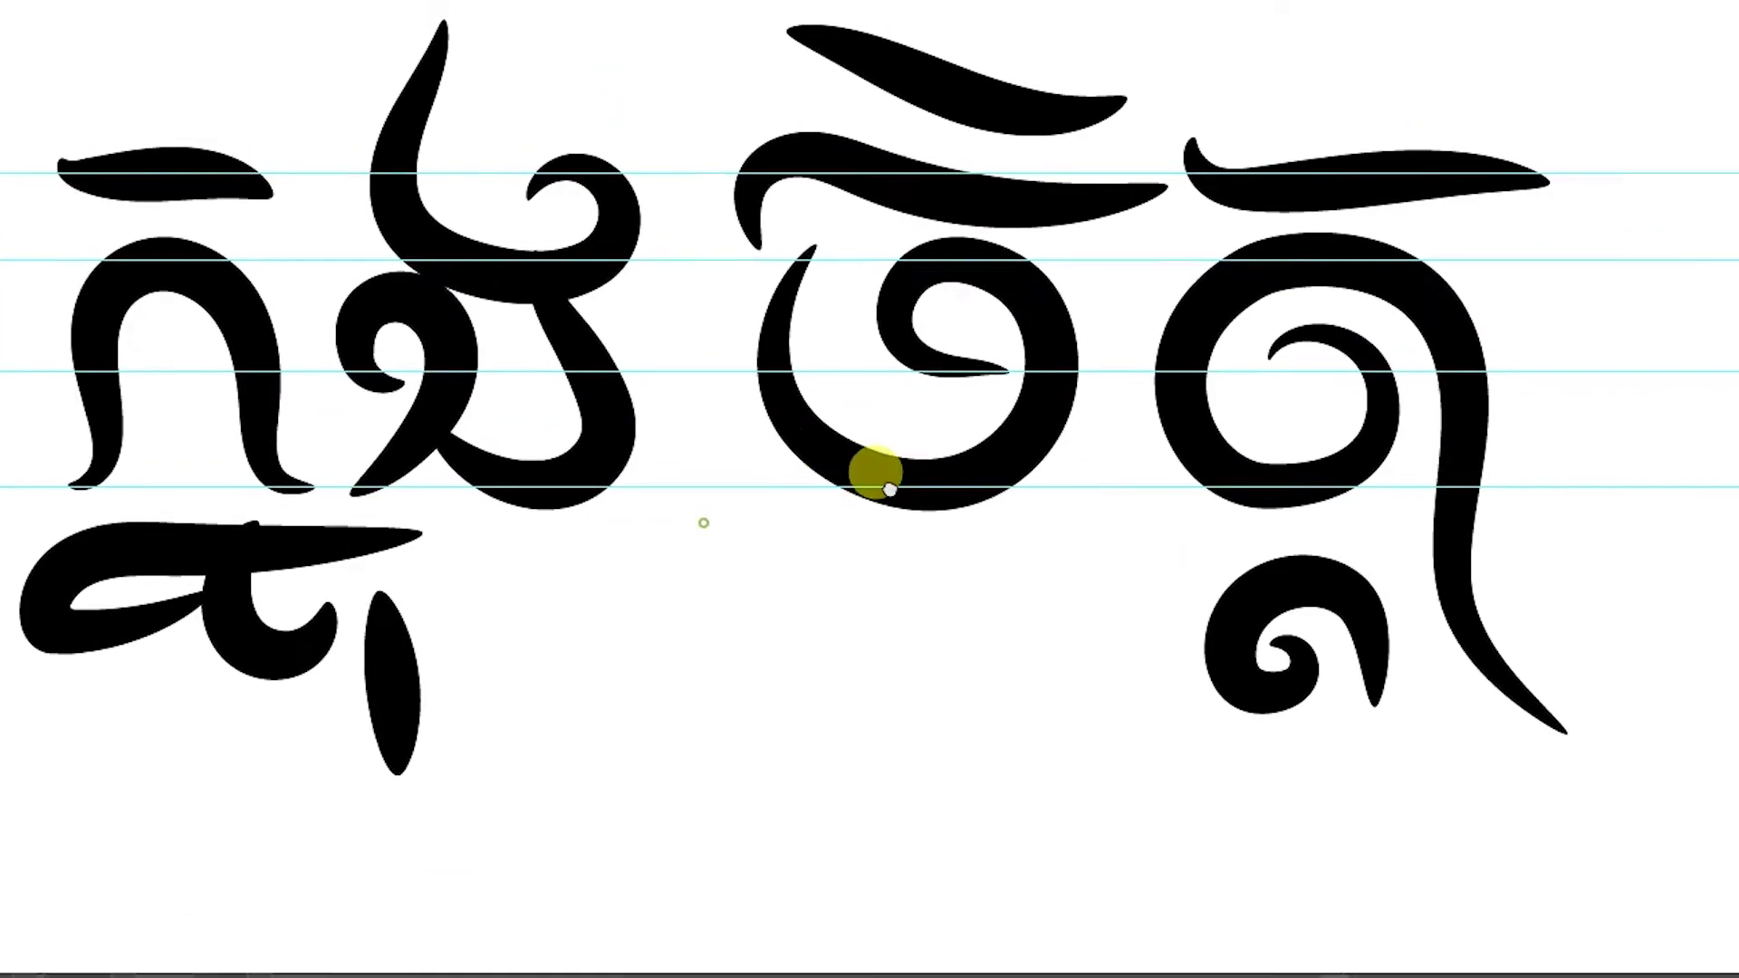
left_click(865, 479)
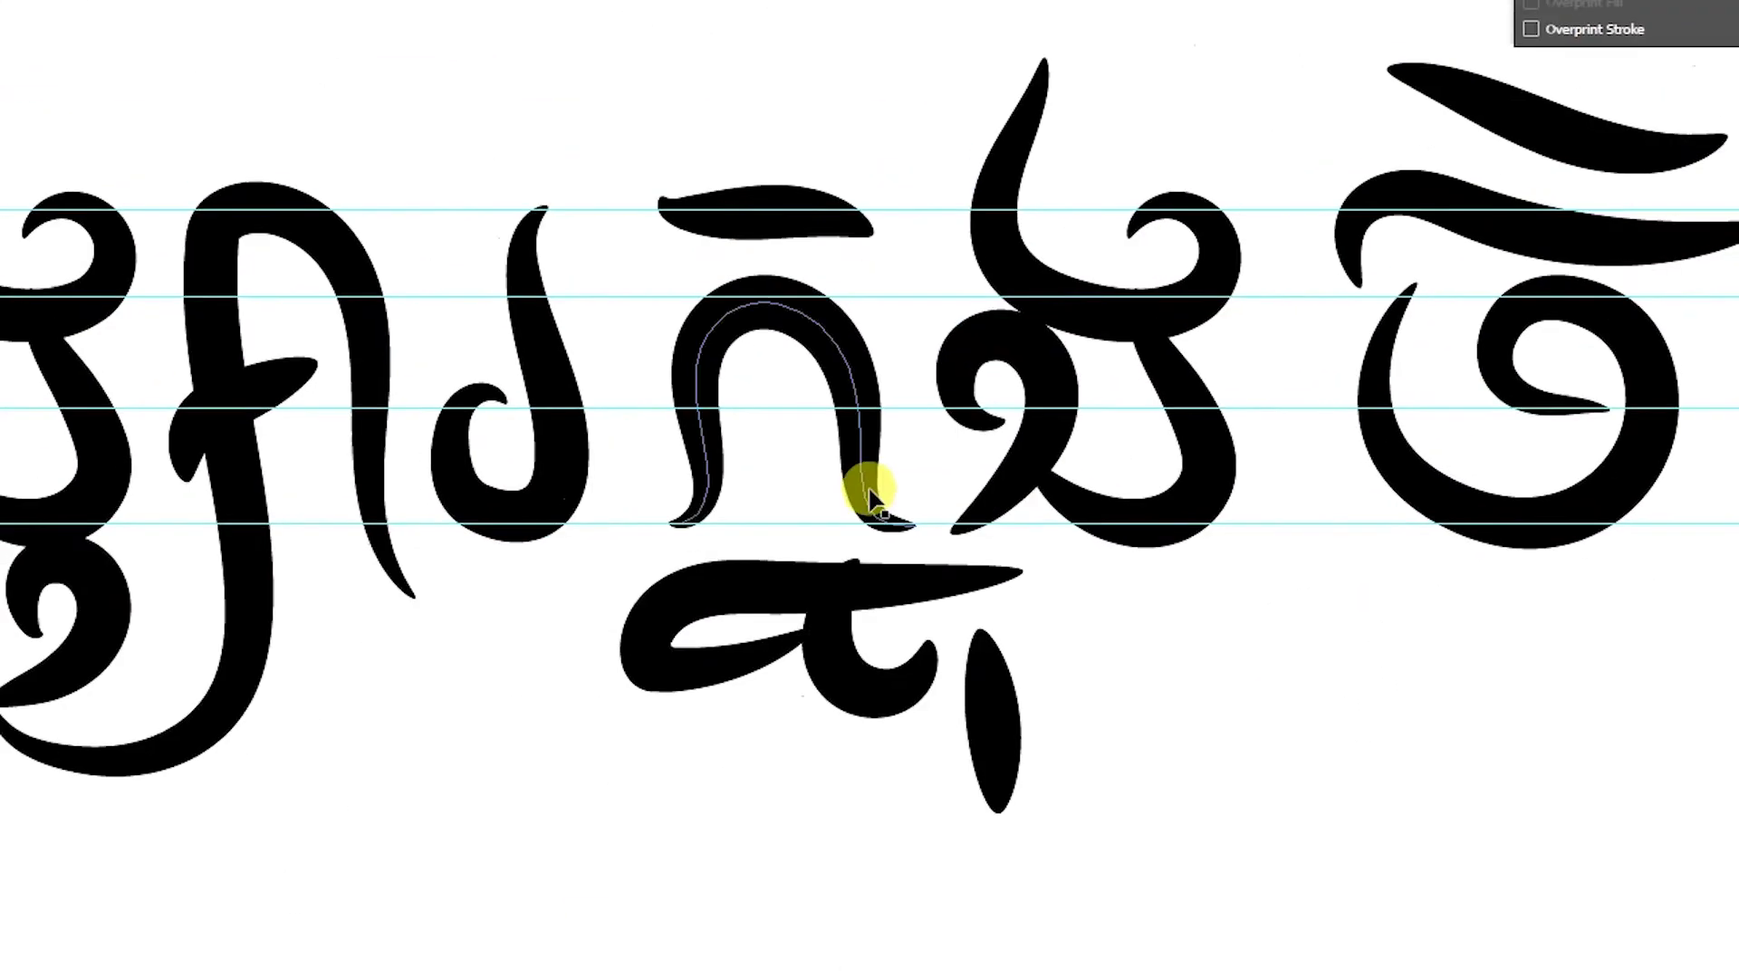
Step: Convert the arch's left anchors to corners, delete an extra anchor and reshape its left shoulder
left_click(864, 489)
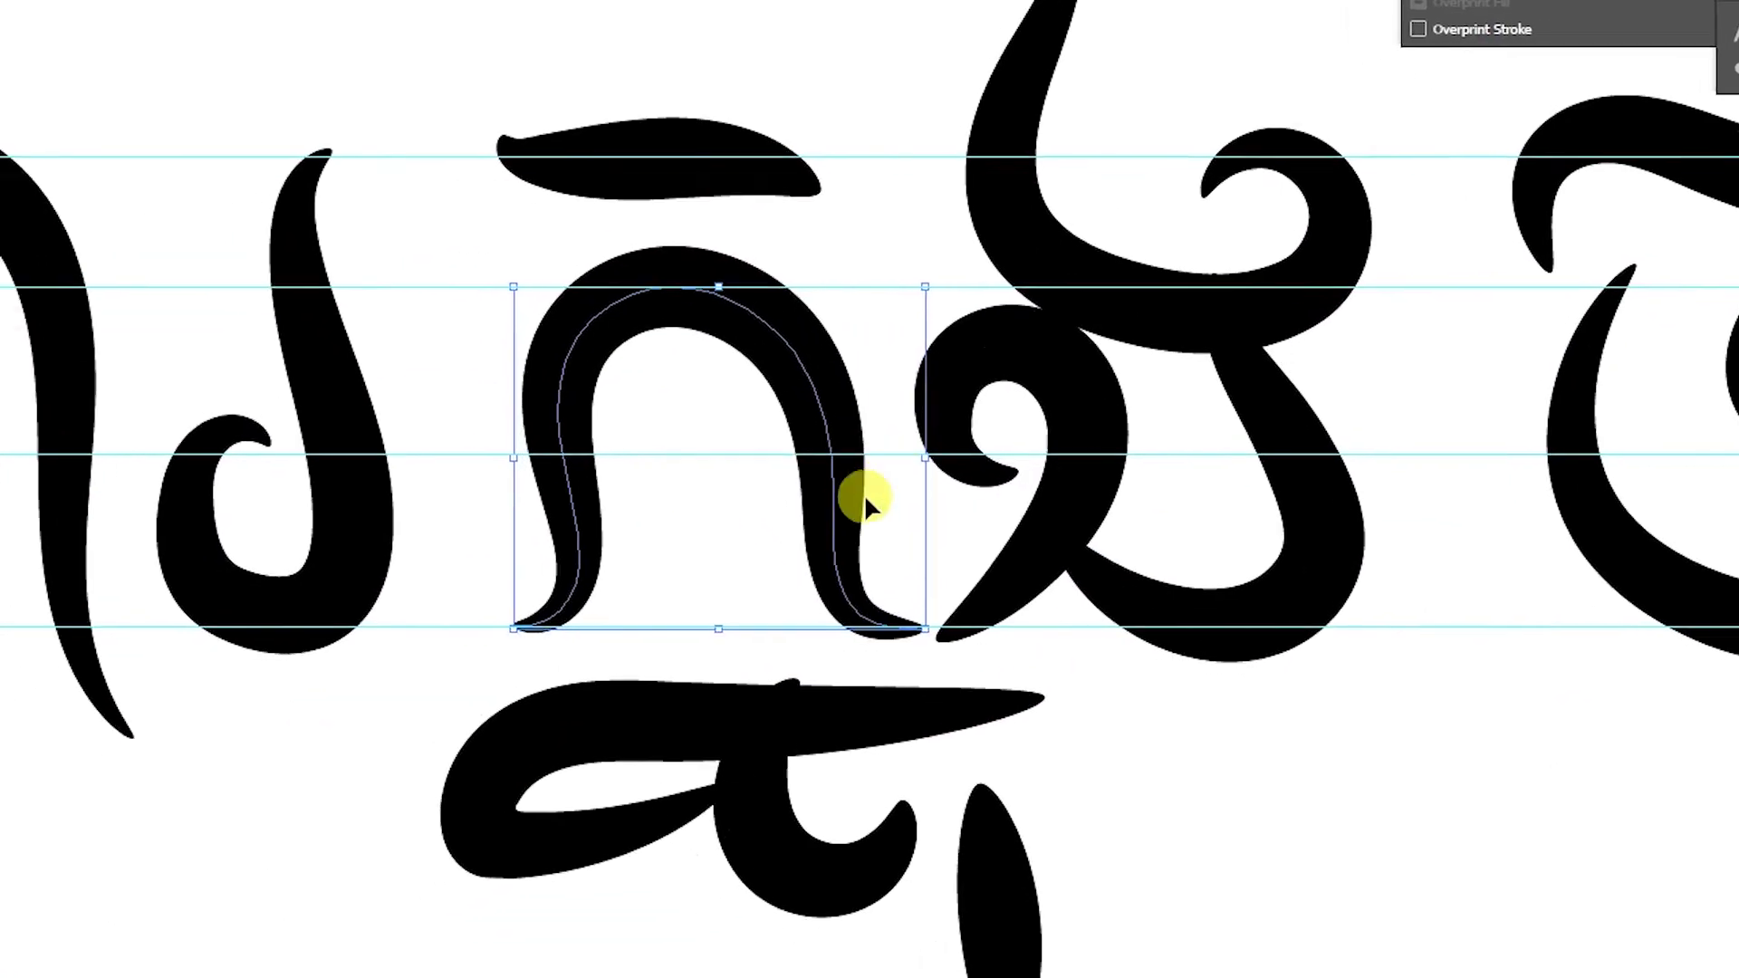
left_click(861, 473)
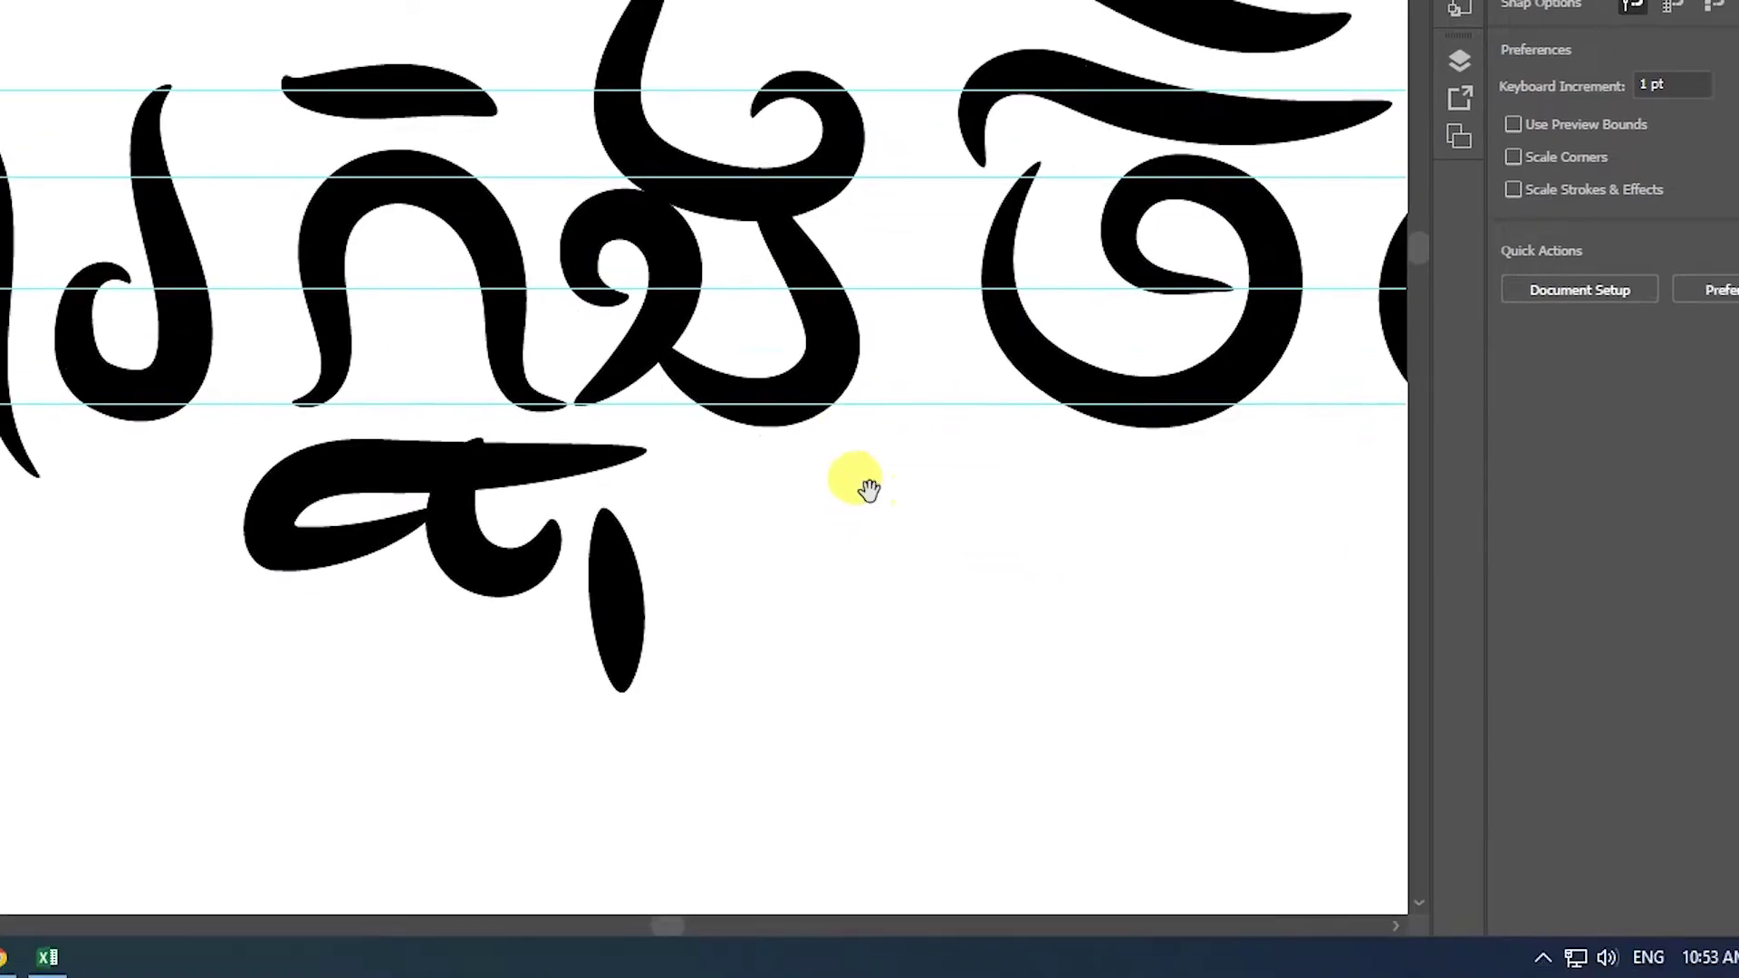
left_click(862, 483)
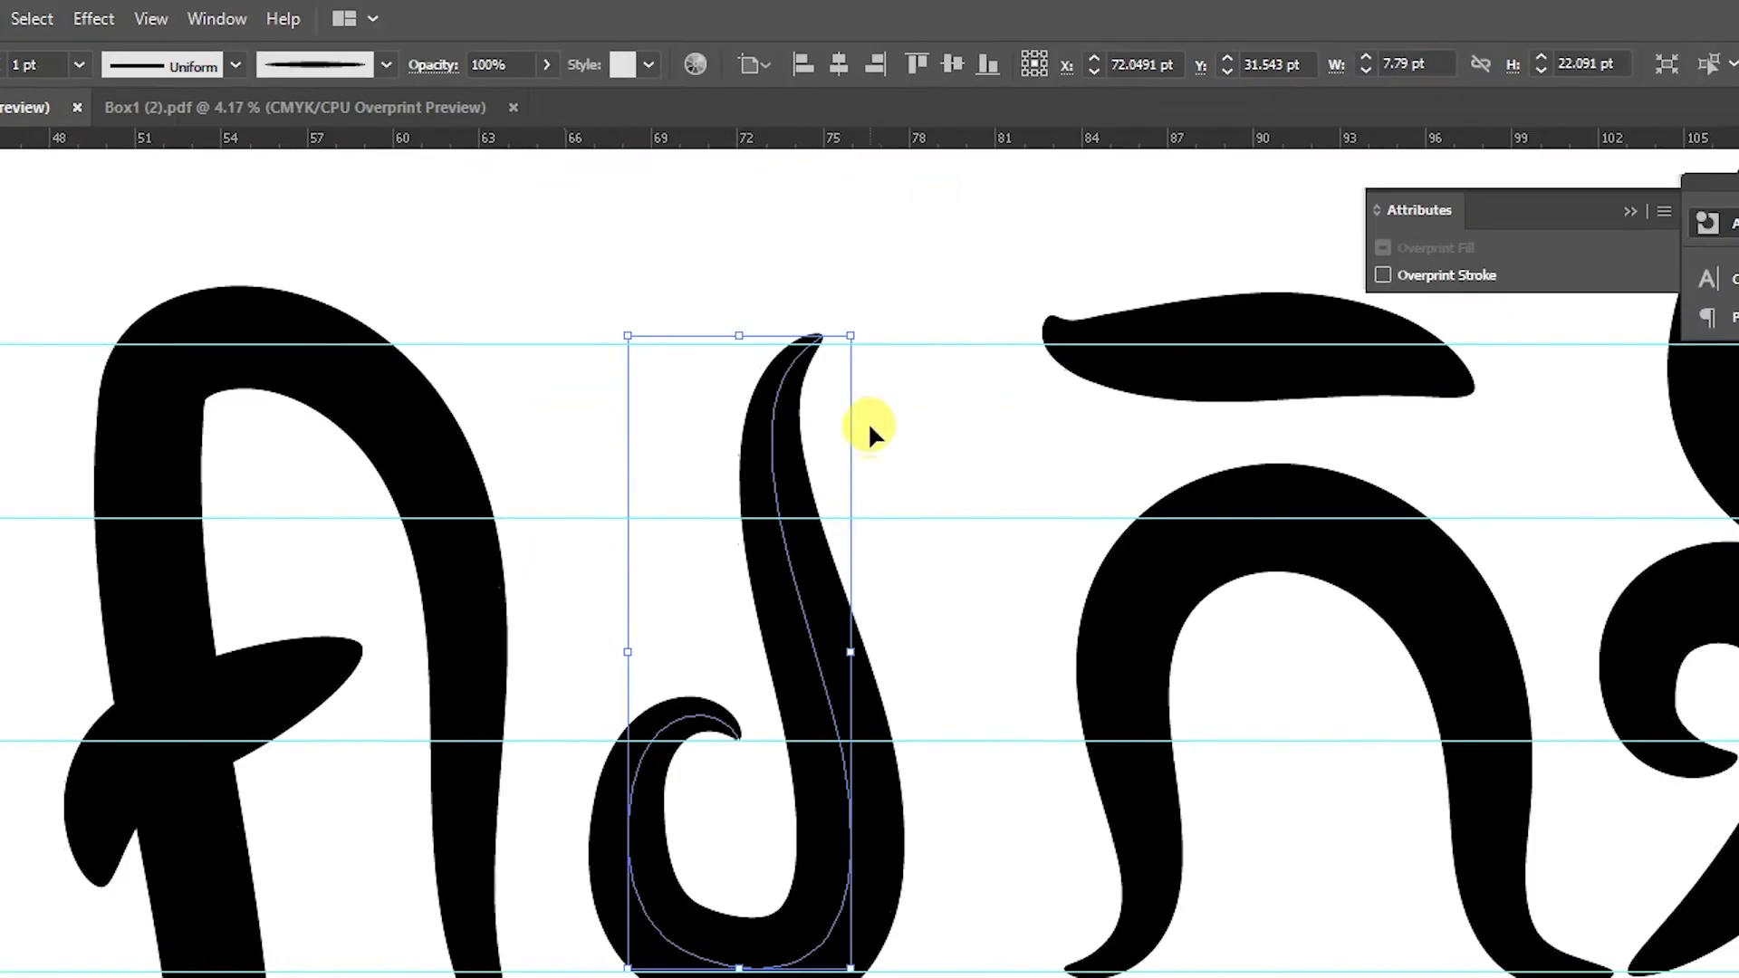
left_click(870, 317)
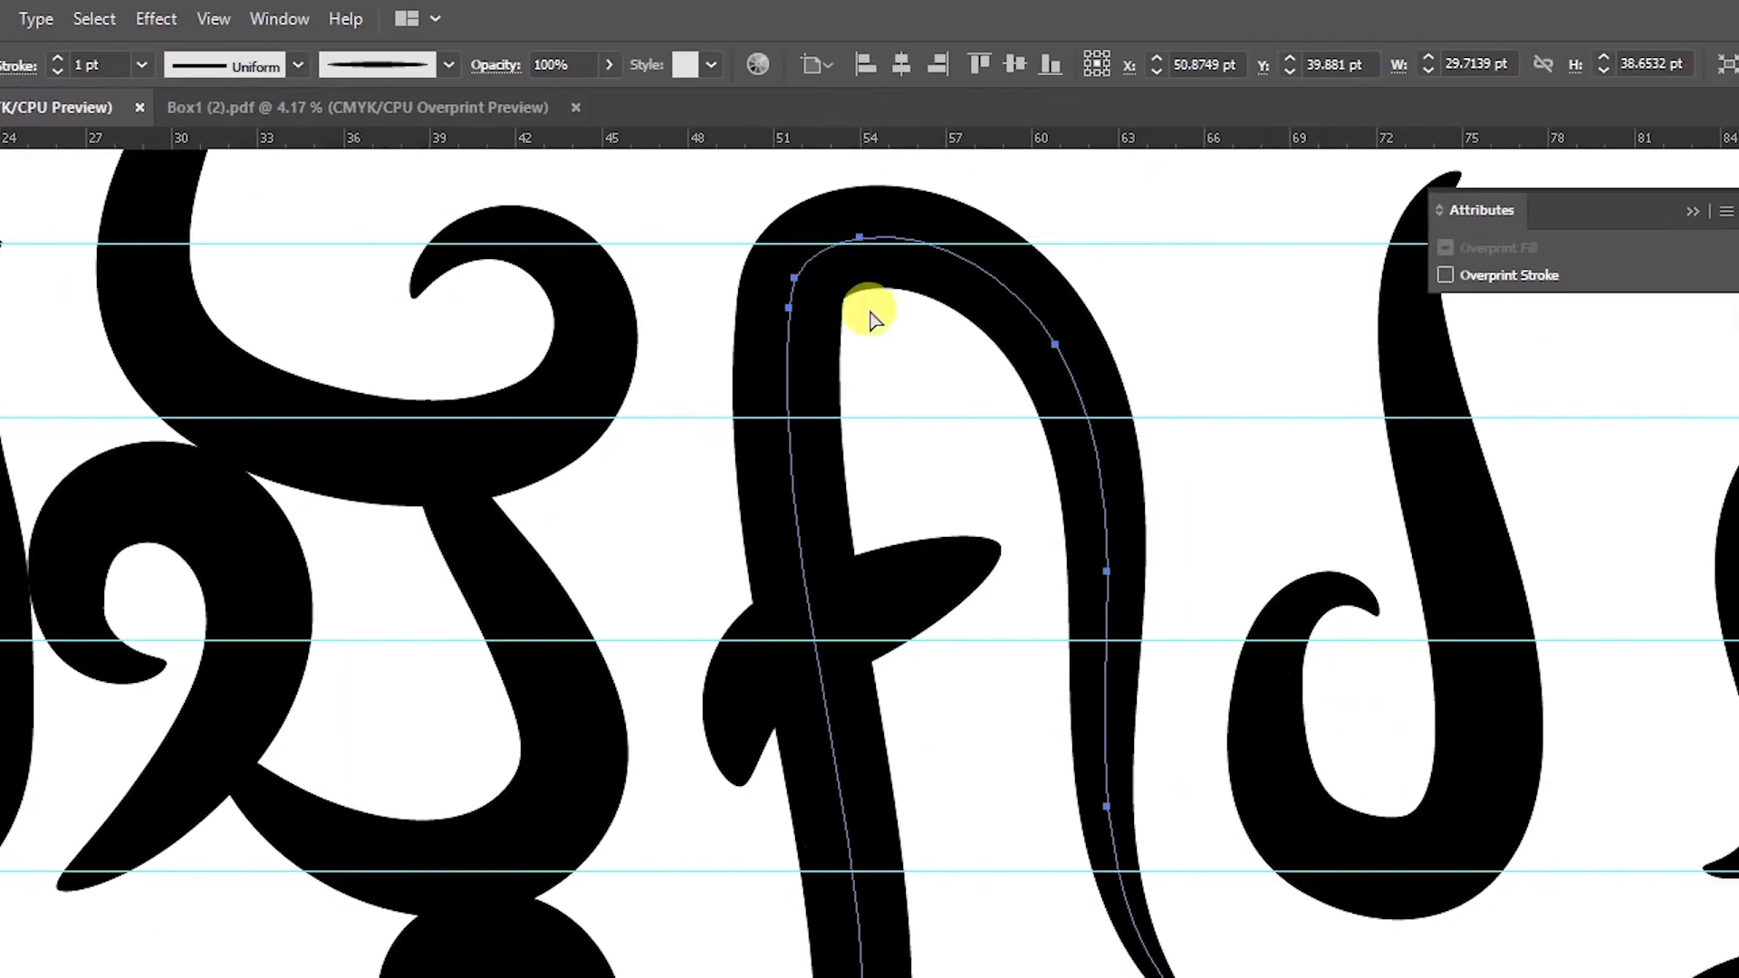
scroll(869, 317, "up", 3)
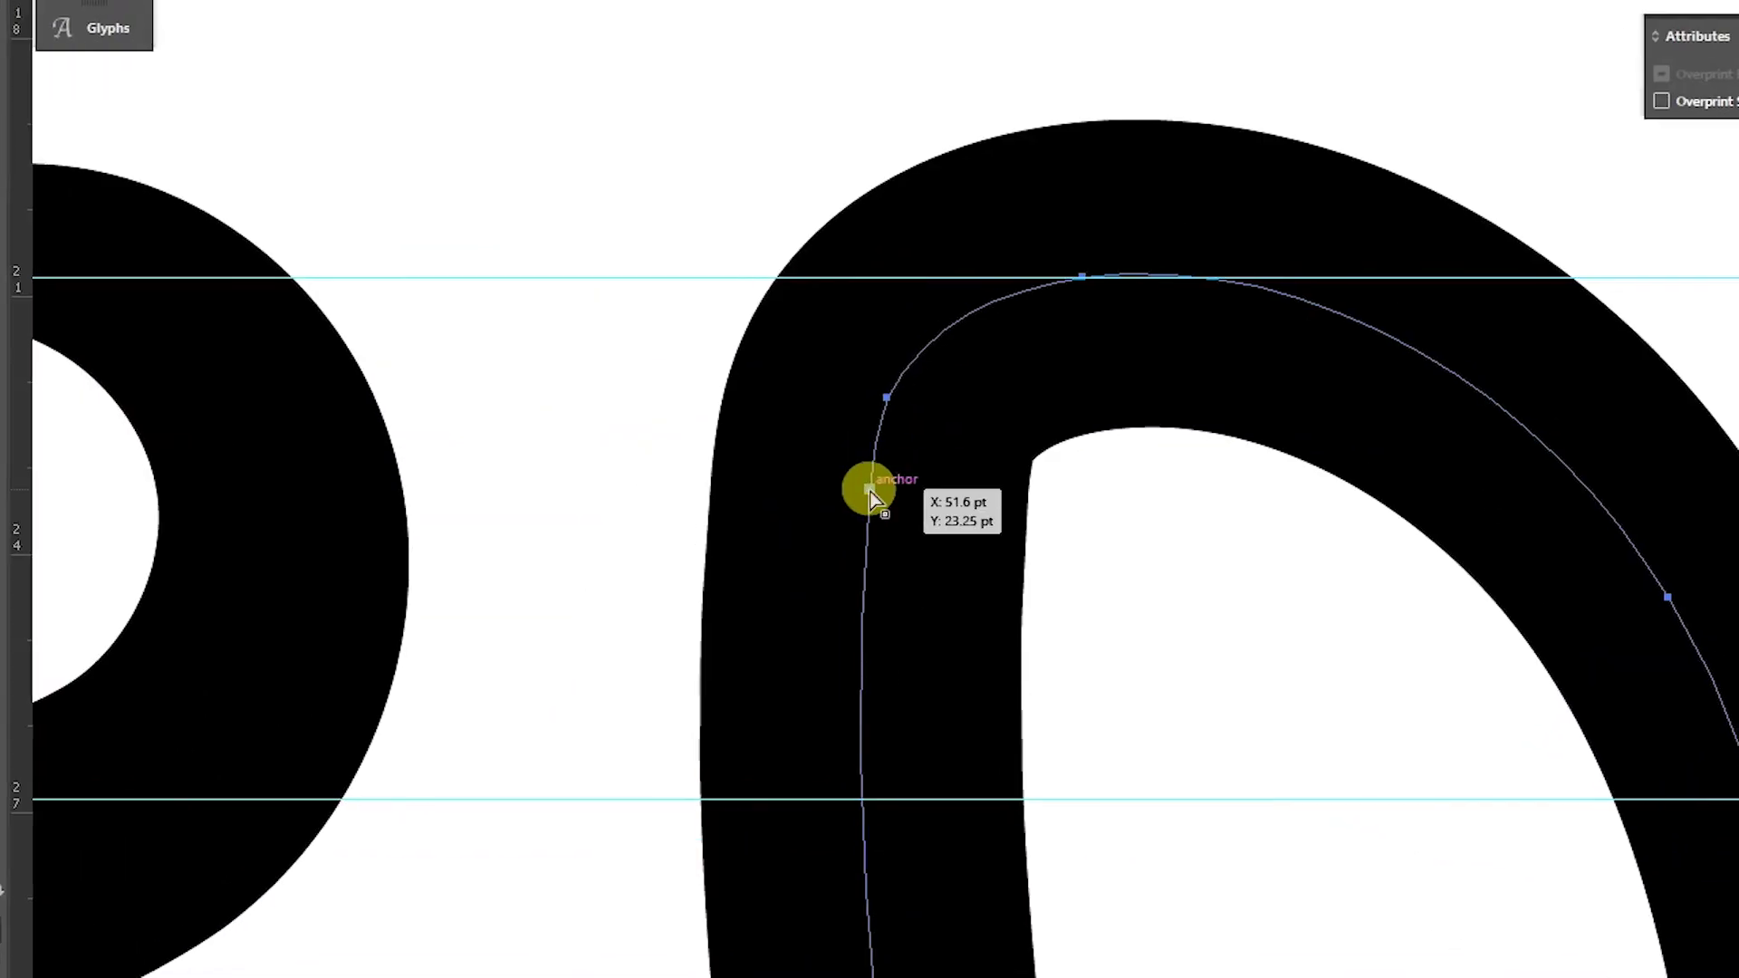
left_click(2, 66)
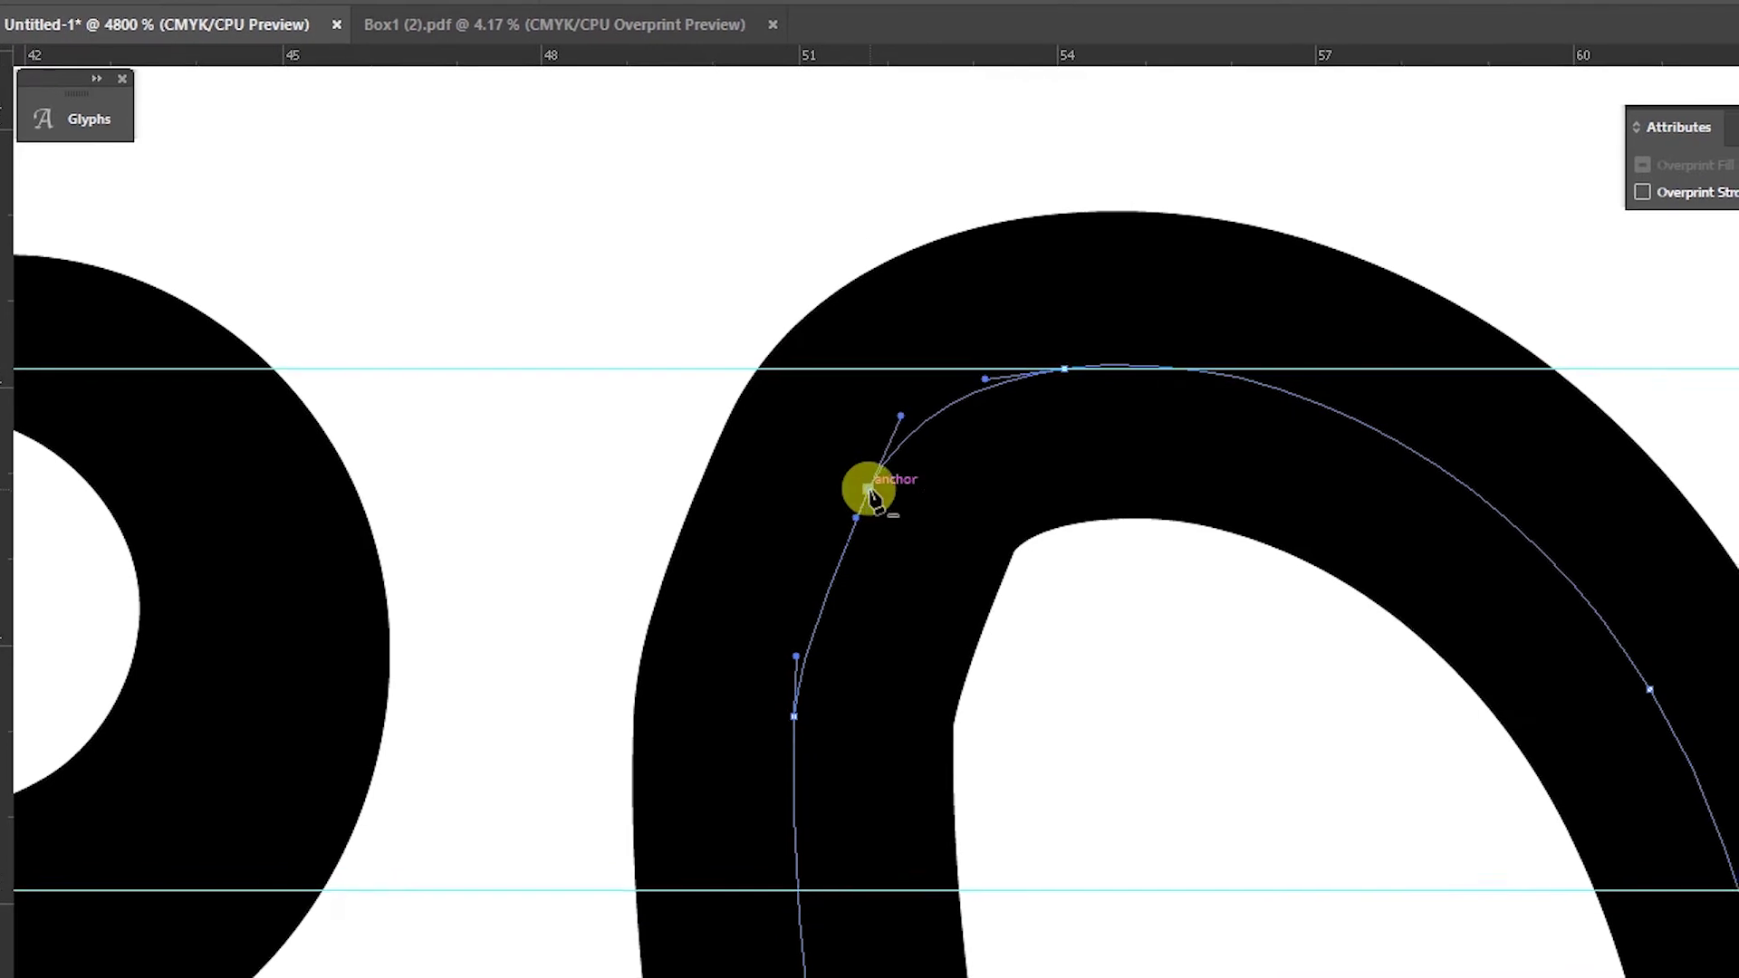
left_click(868, 489)
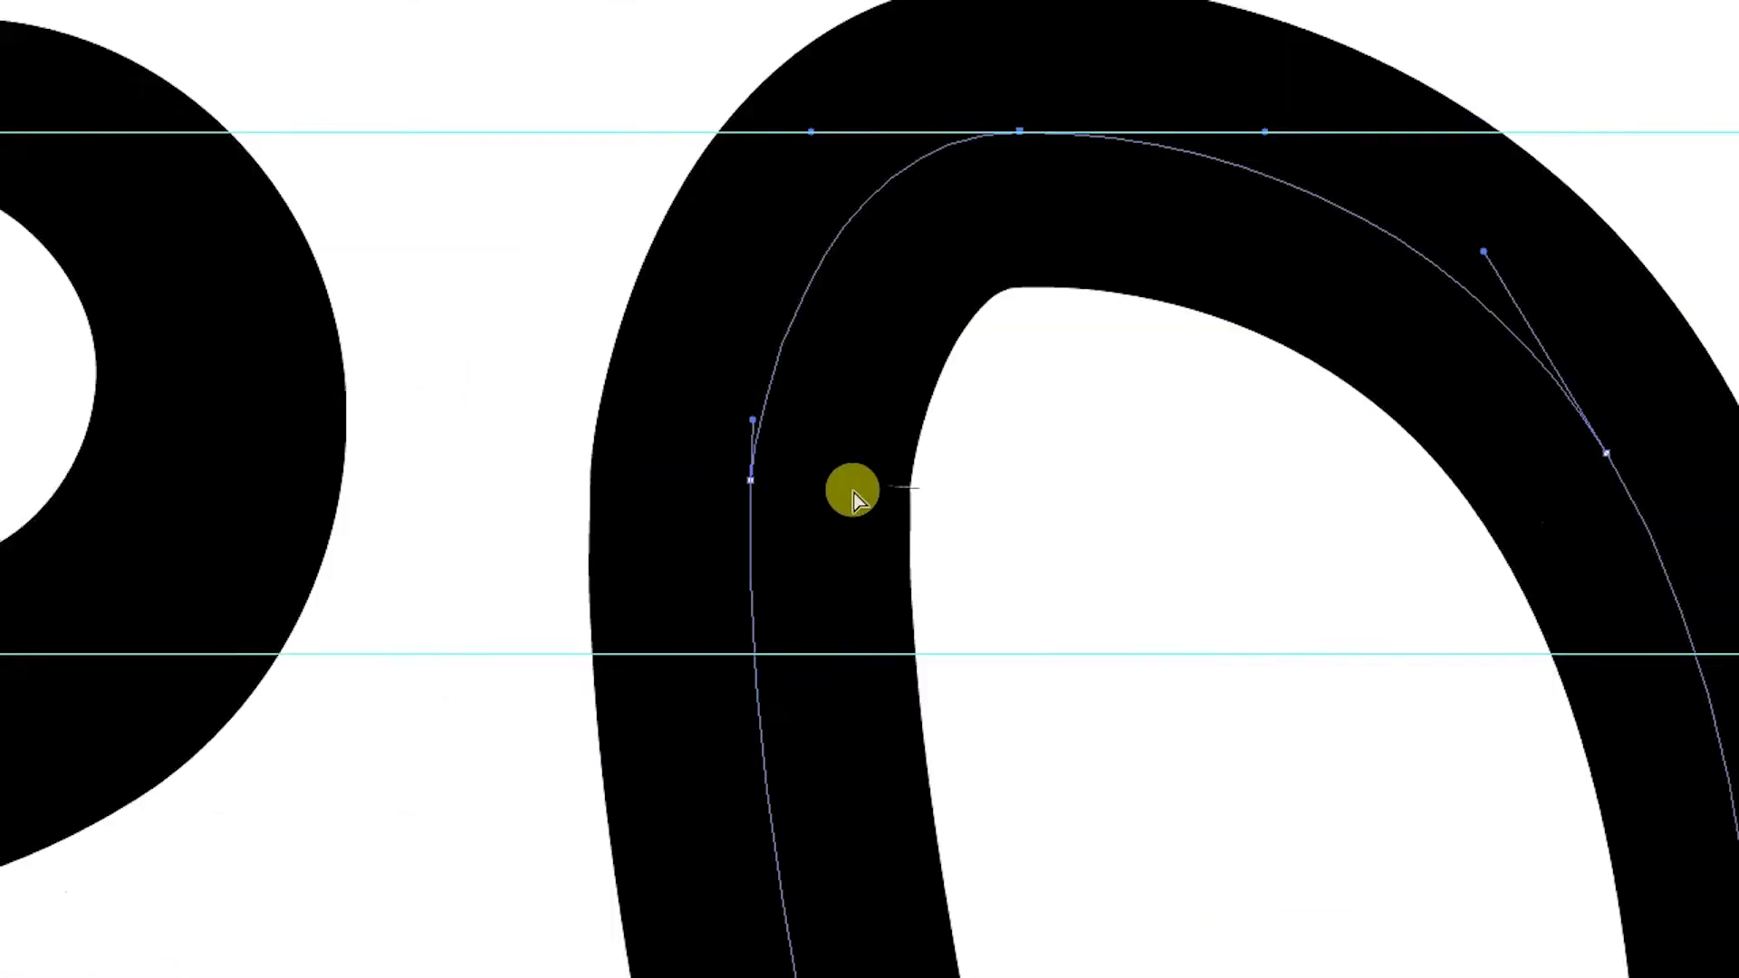
left_click_drag(851, 490, 792, 491)
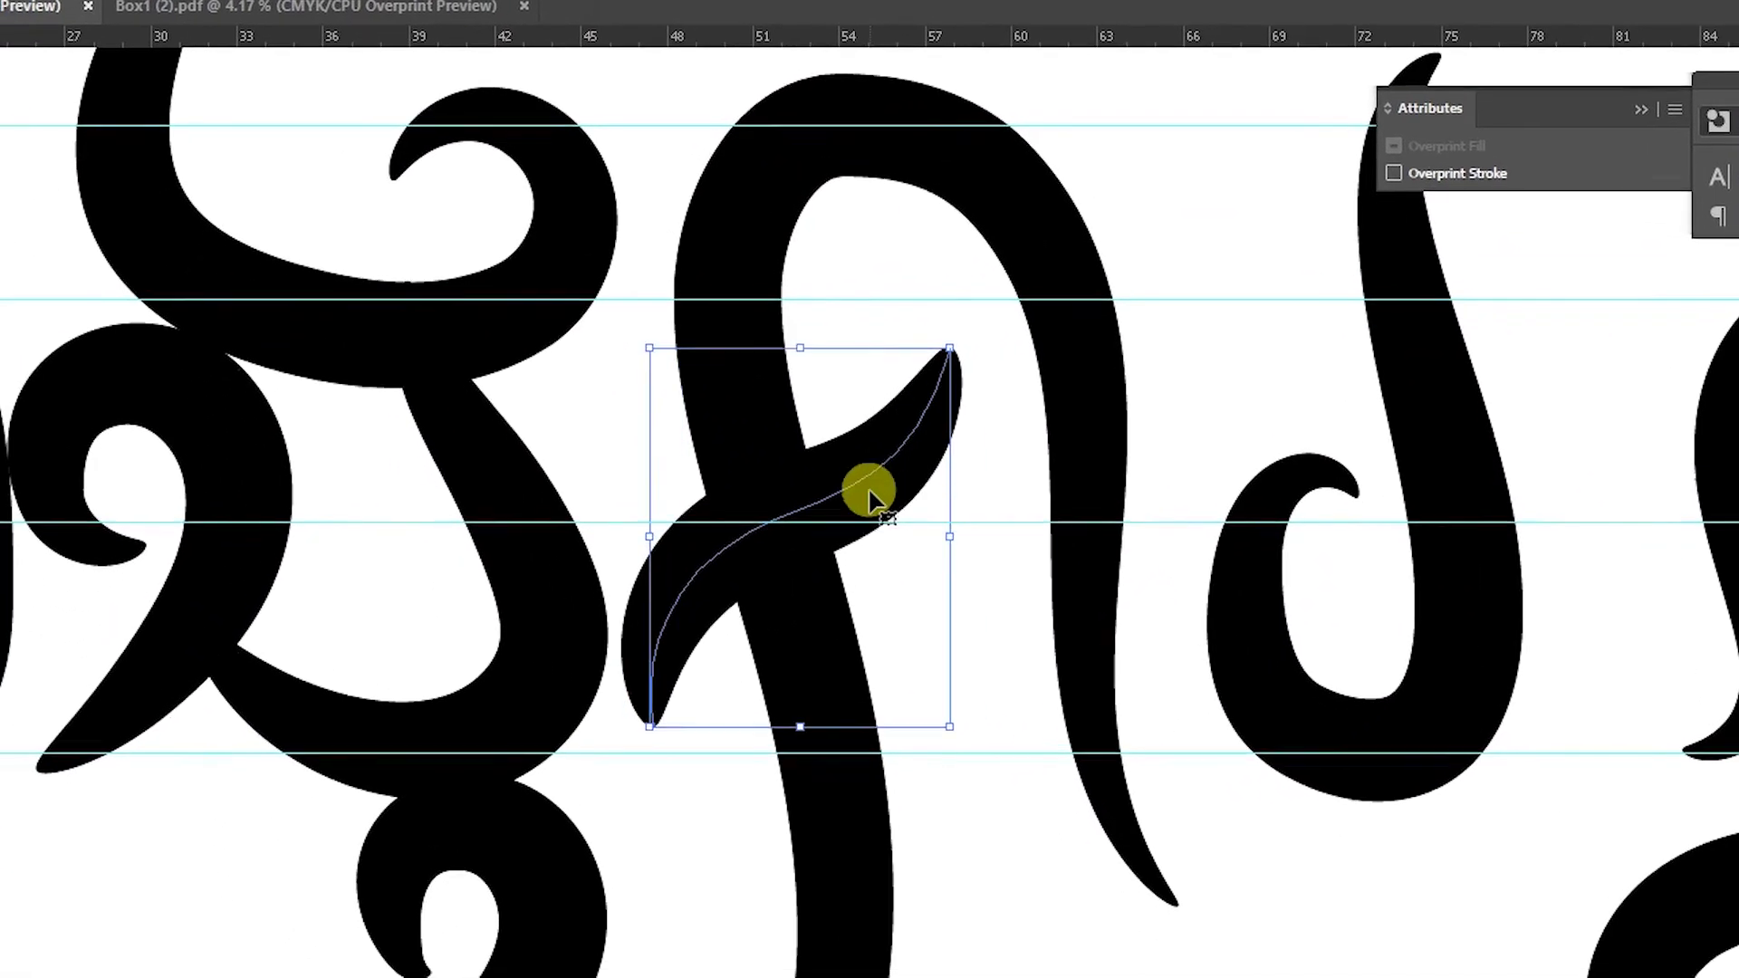
Step: Round the arched letter's top curve by pulling its anchor and lengthening its handles
left_click(868, 485)
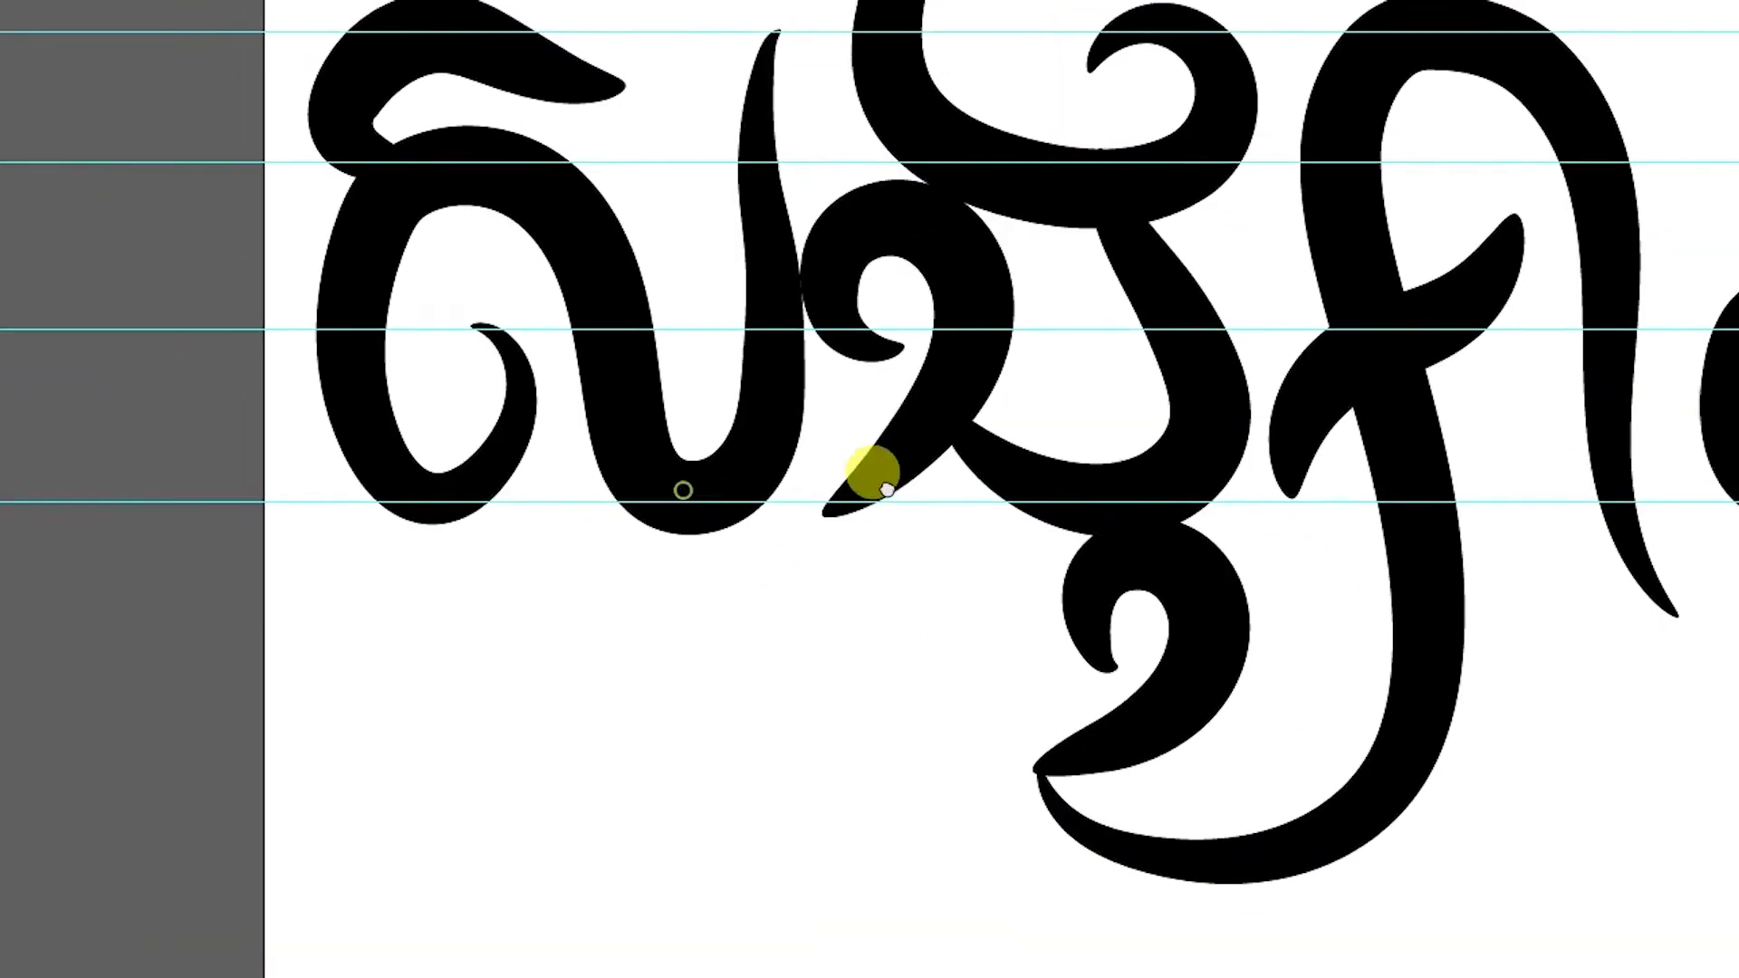
left_click(886, 489)
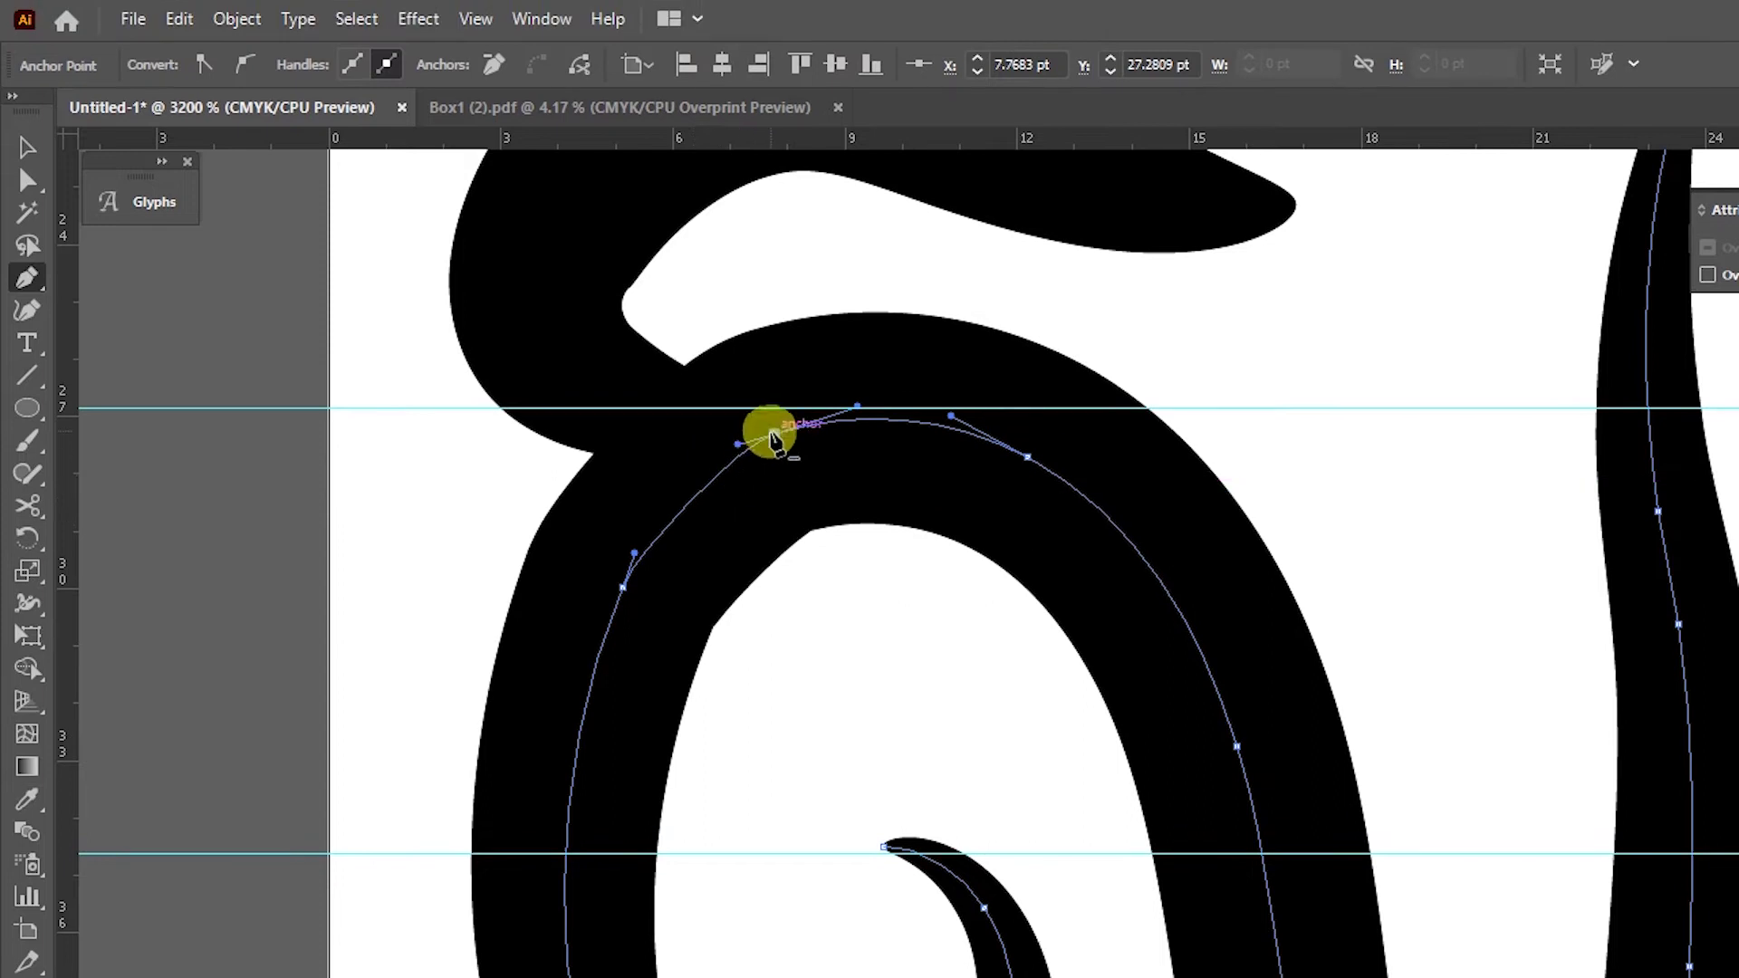
left_click_drag(621, 565, 587, 656)
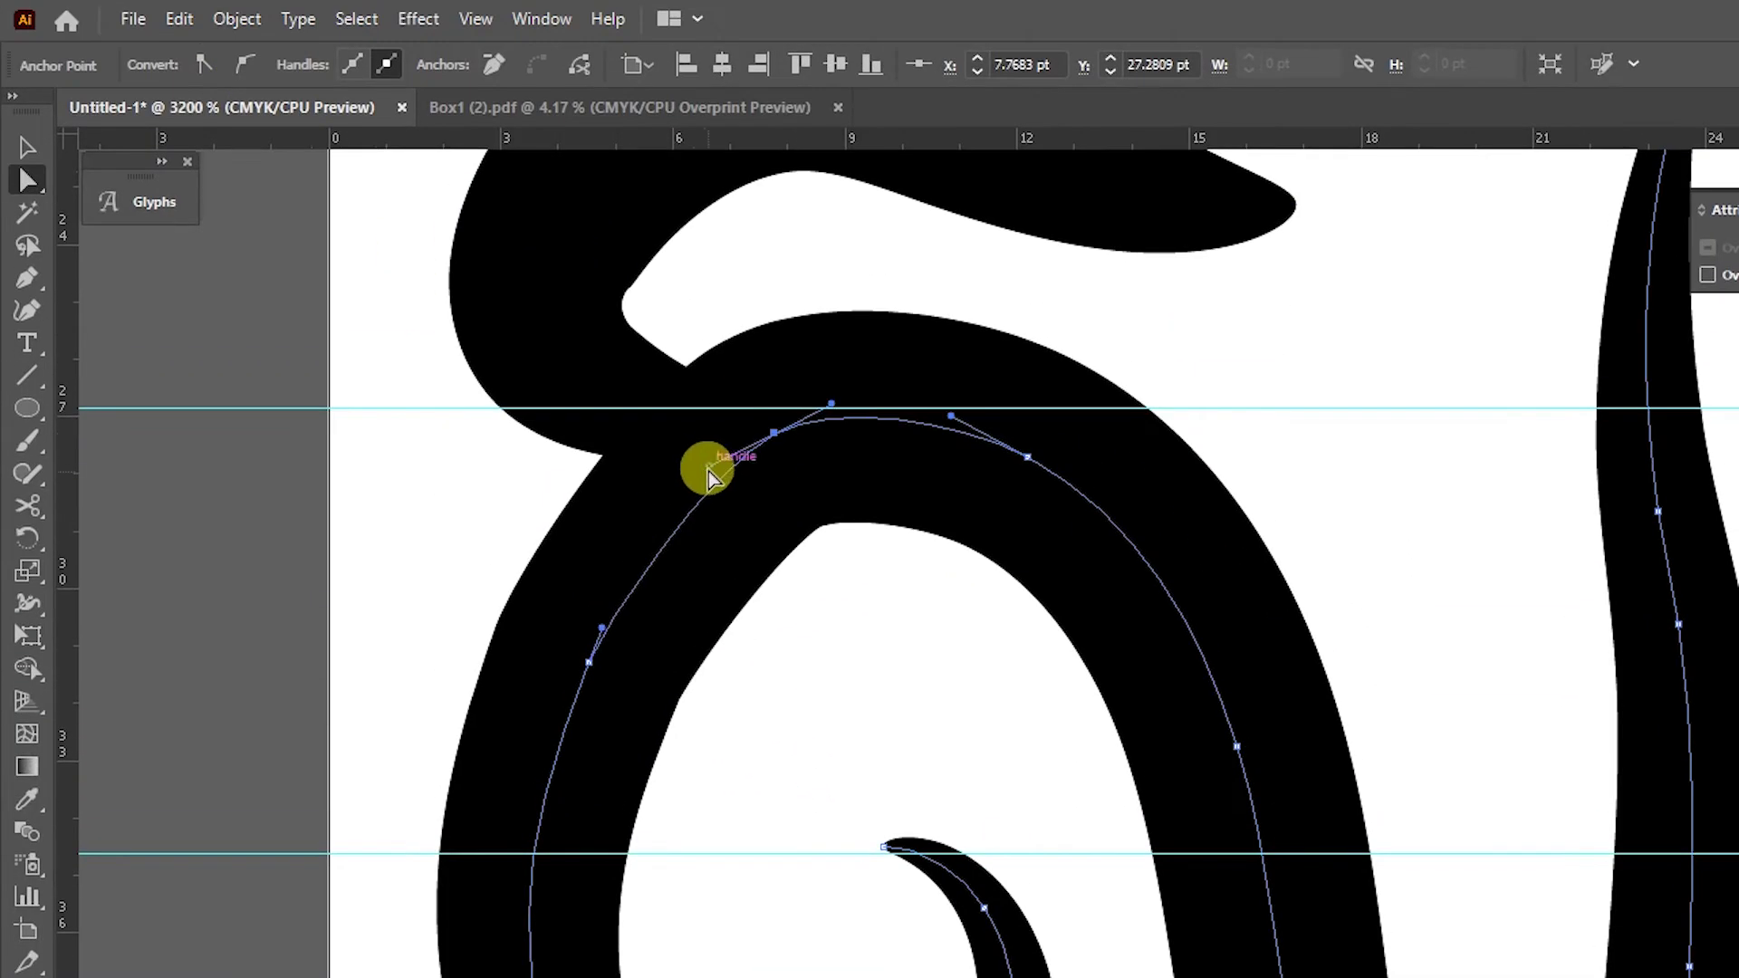
left_click_drag(709, 466, 662, 493)
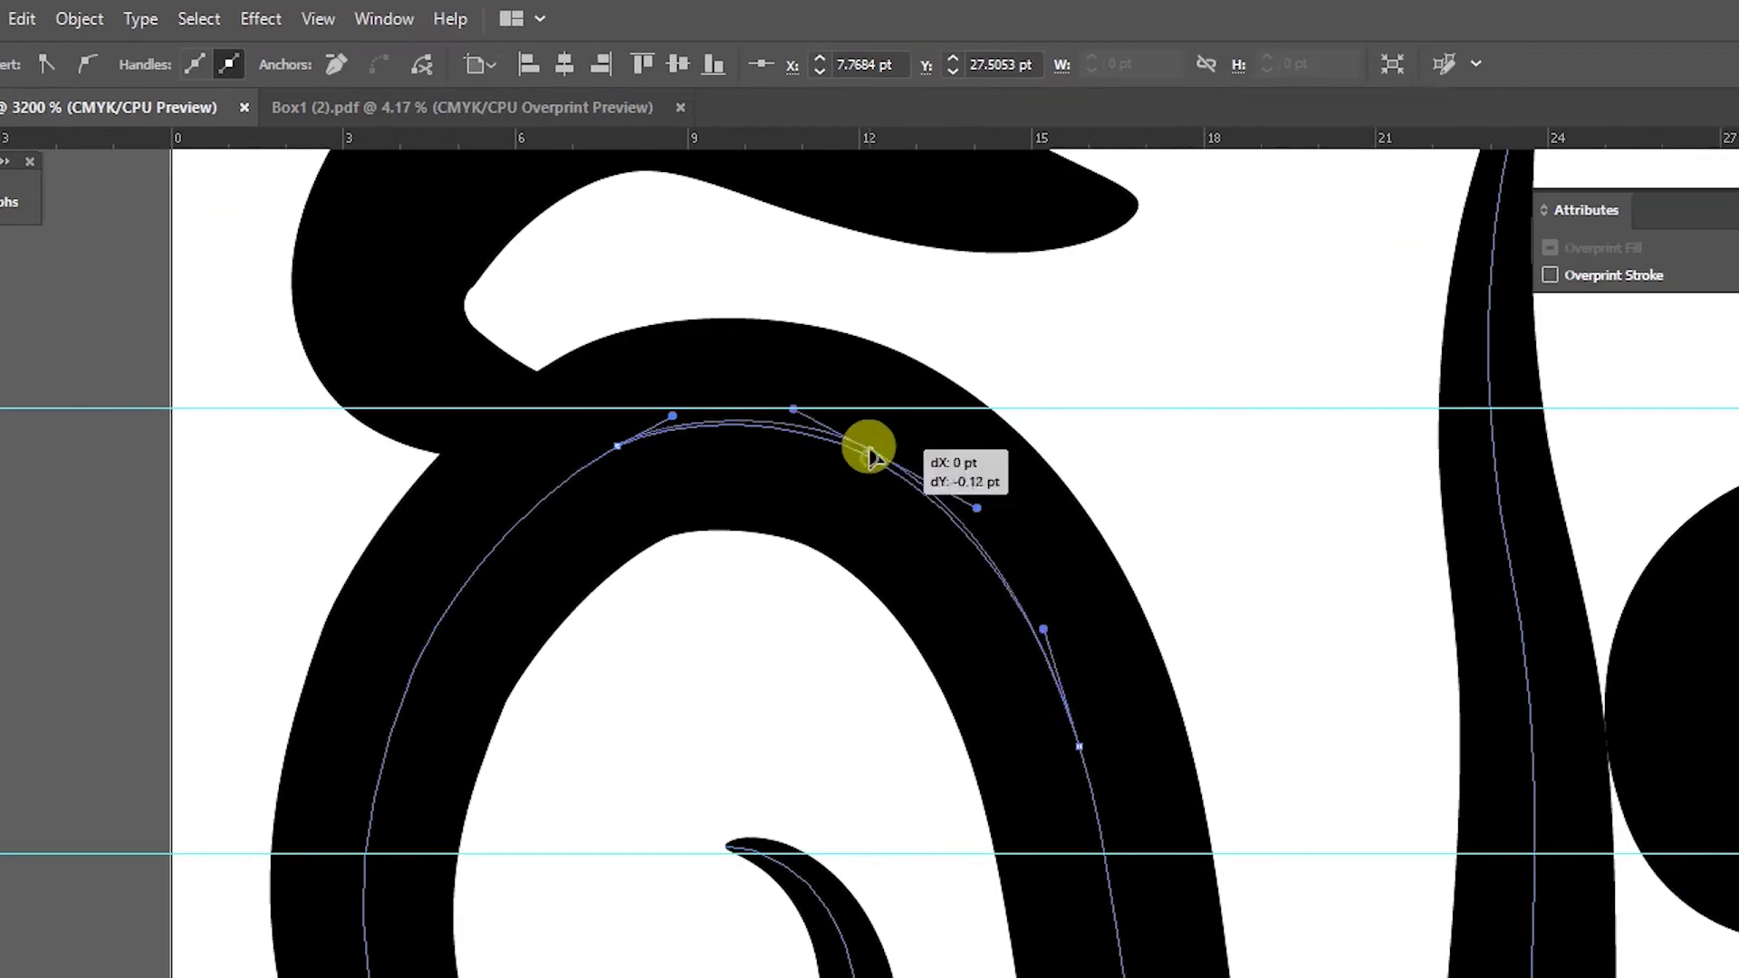
left_click_drag(869, 437, 765, 448)
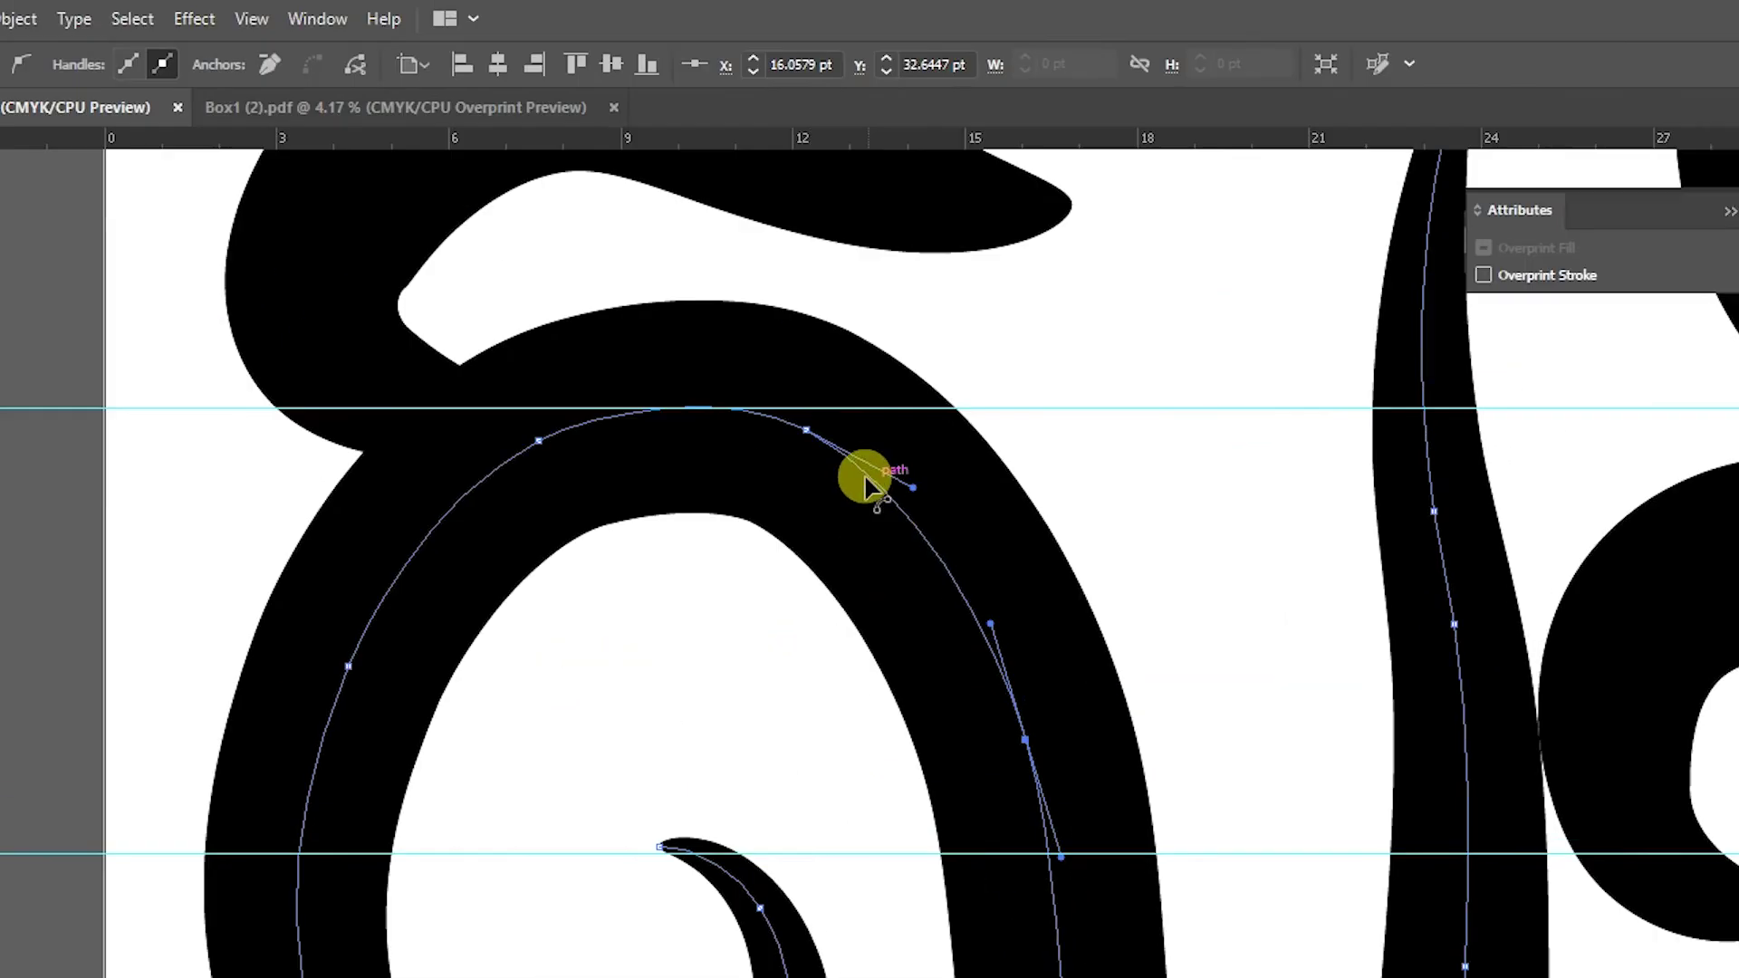
Step: Nudge the tall stem's anchor and add an anchor to reshape the U-shaped stroke
left_click(871, 496)
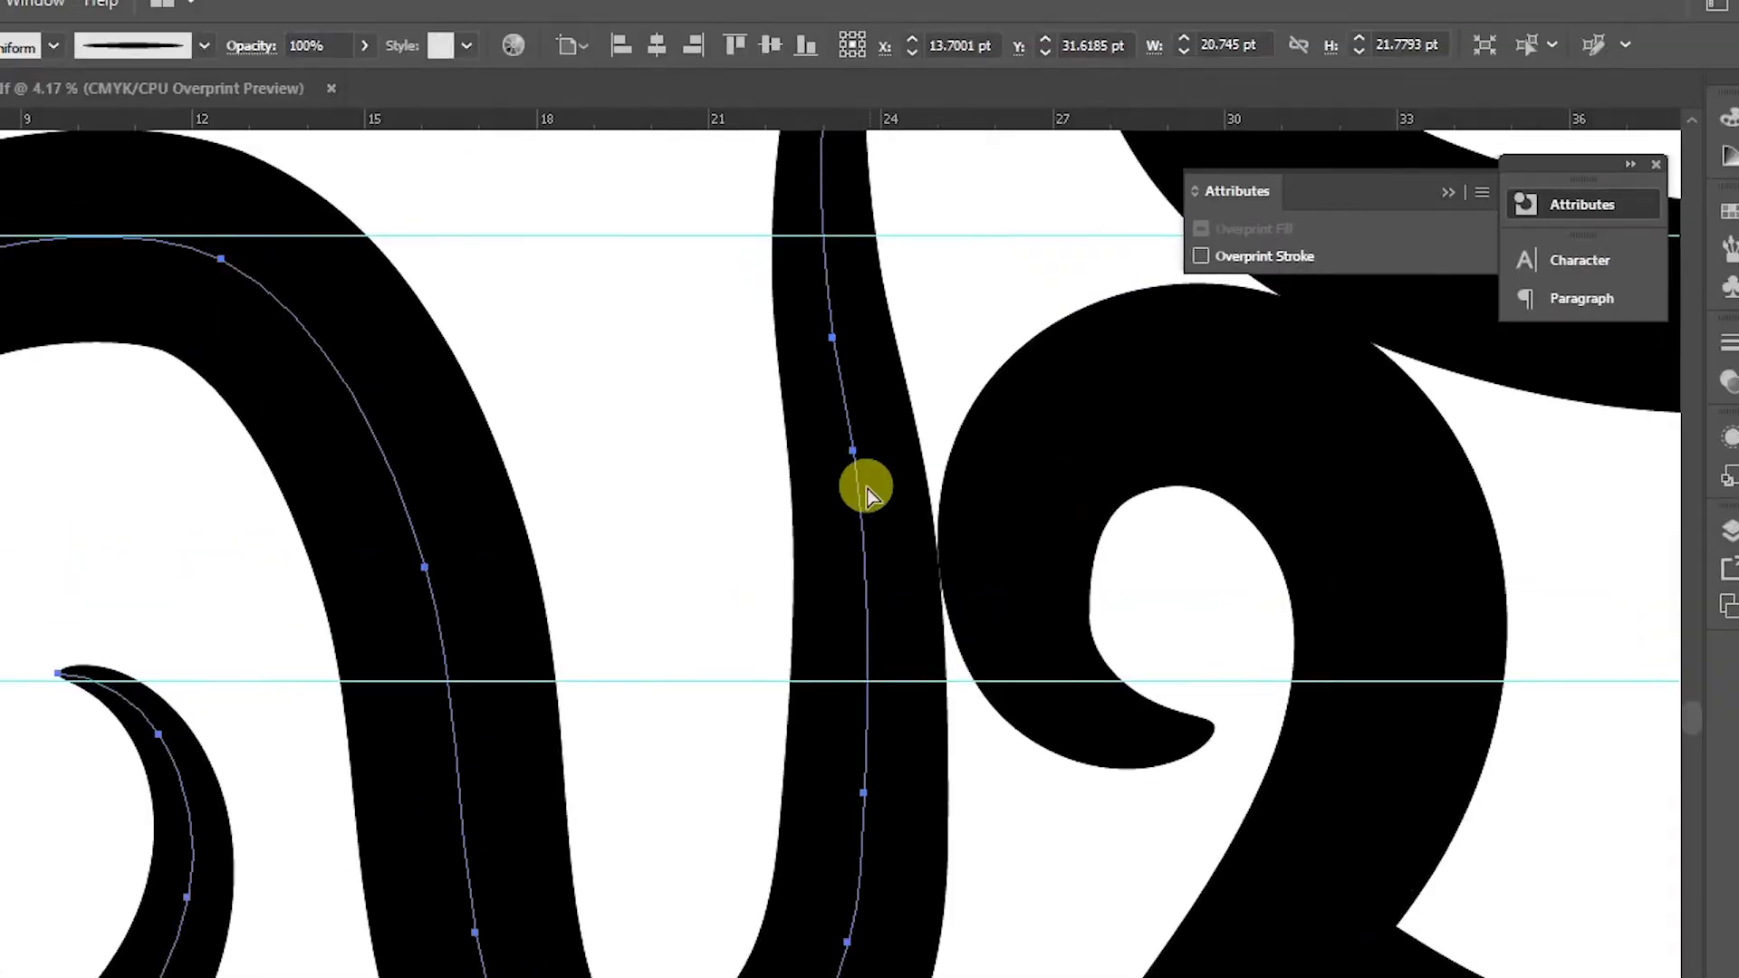
left_click_drag(866, 494, 861, 476)
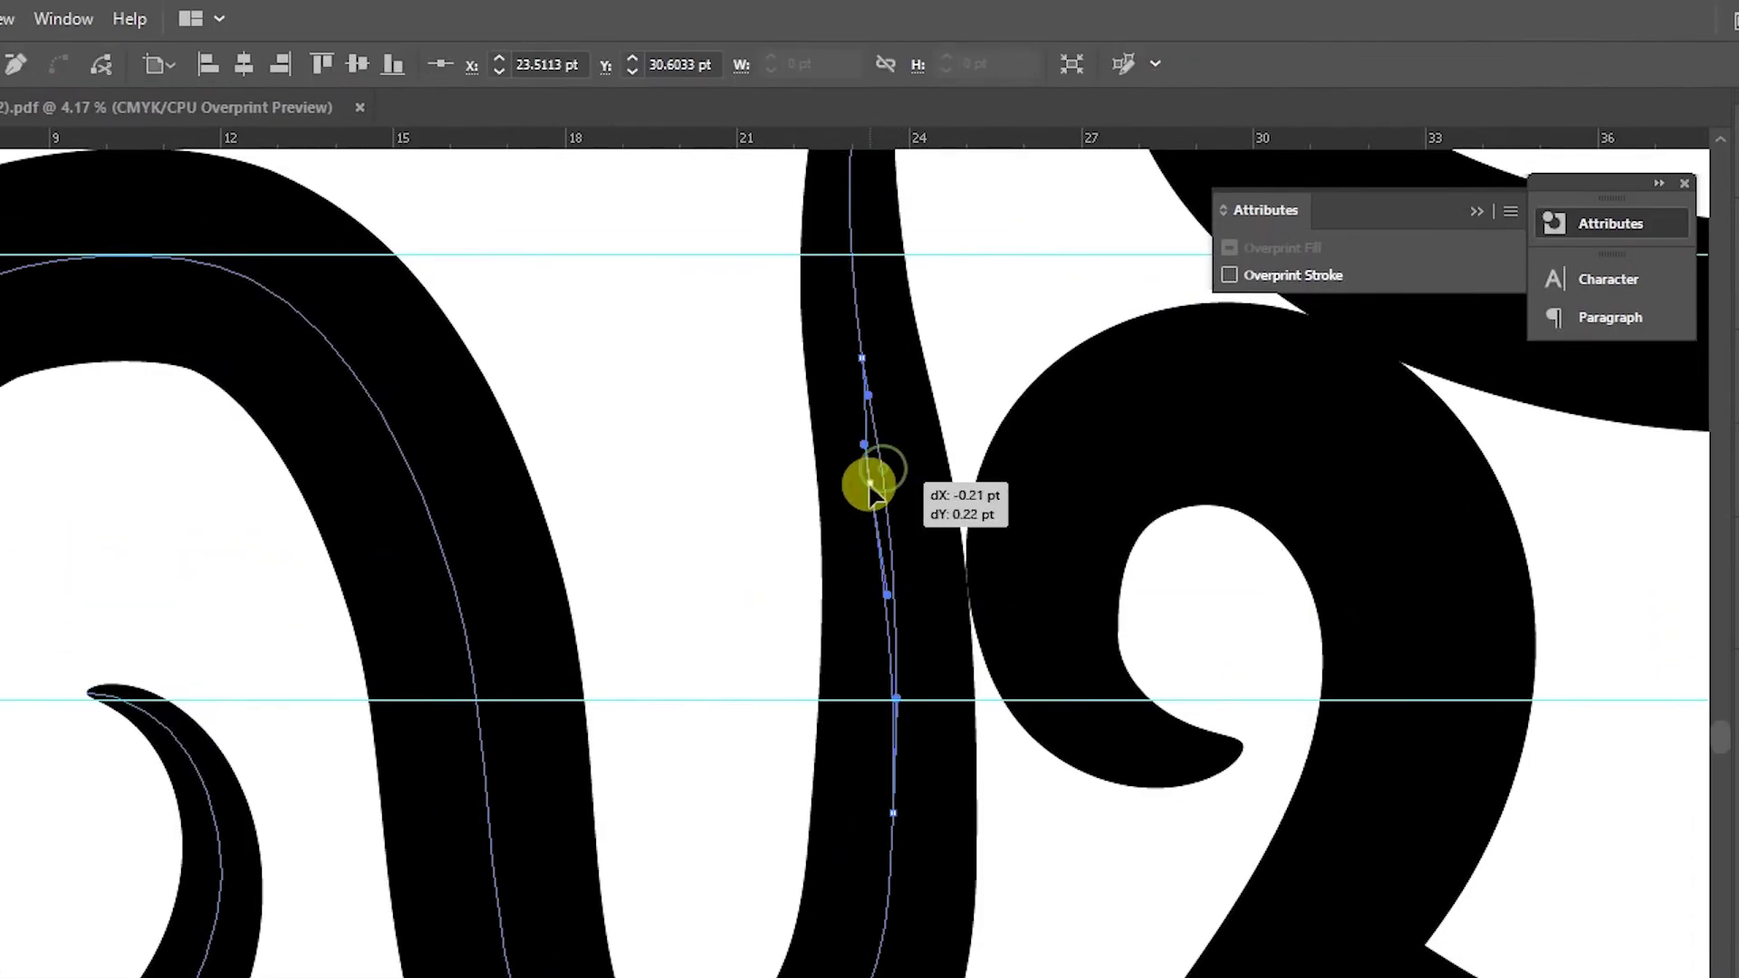
key("plus")
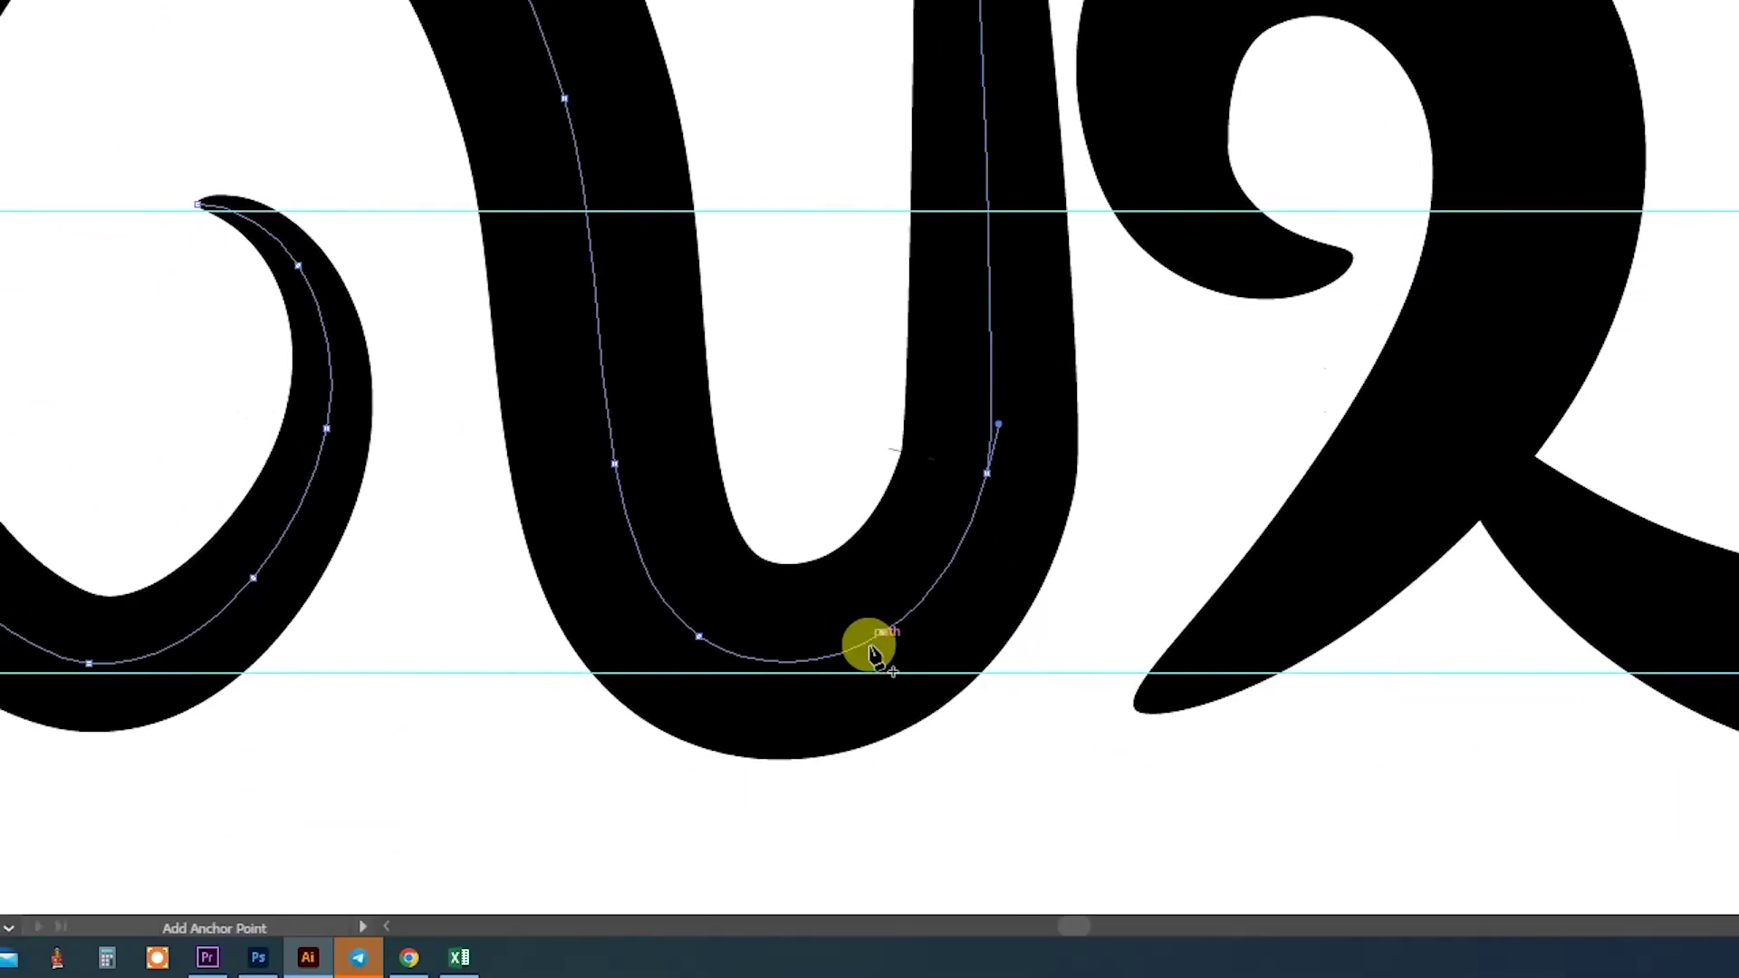
left_click(869, 650)
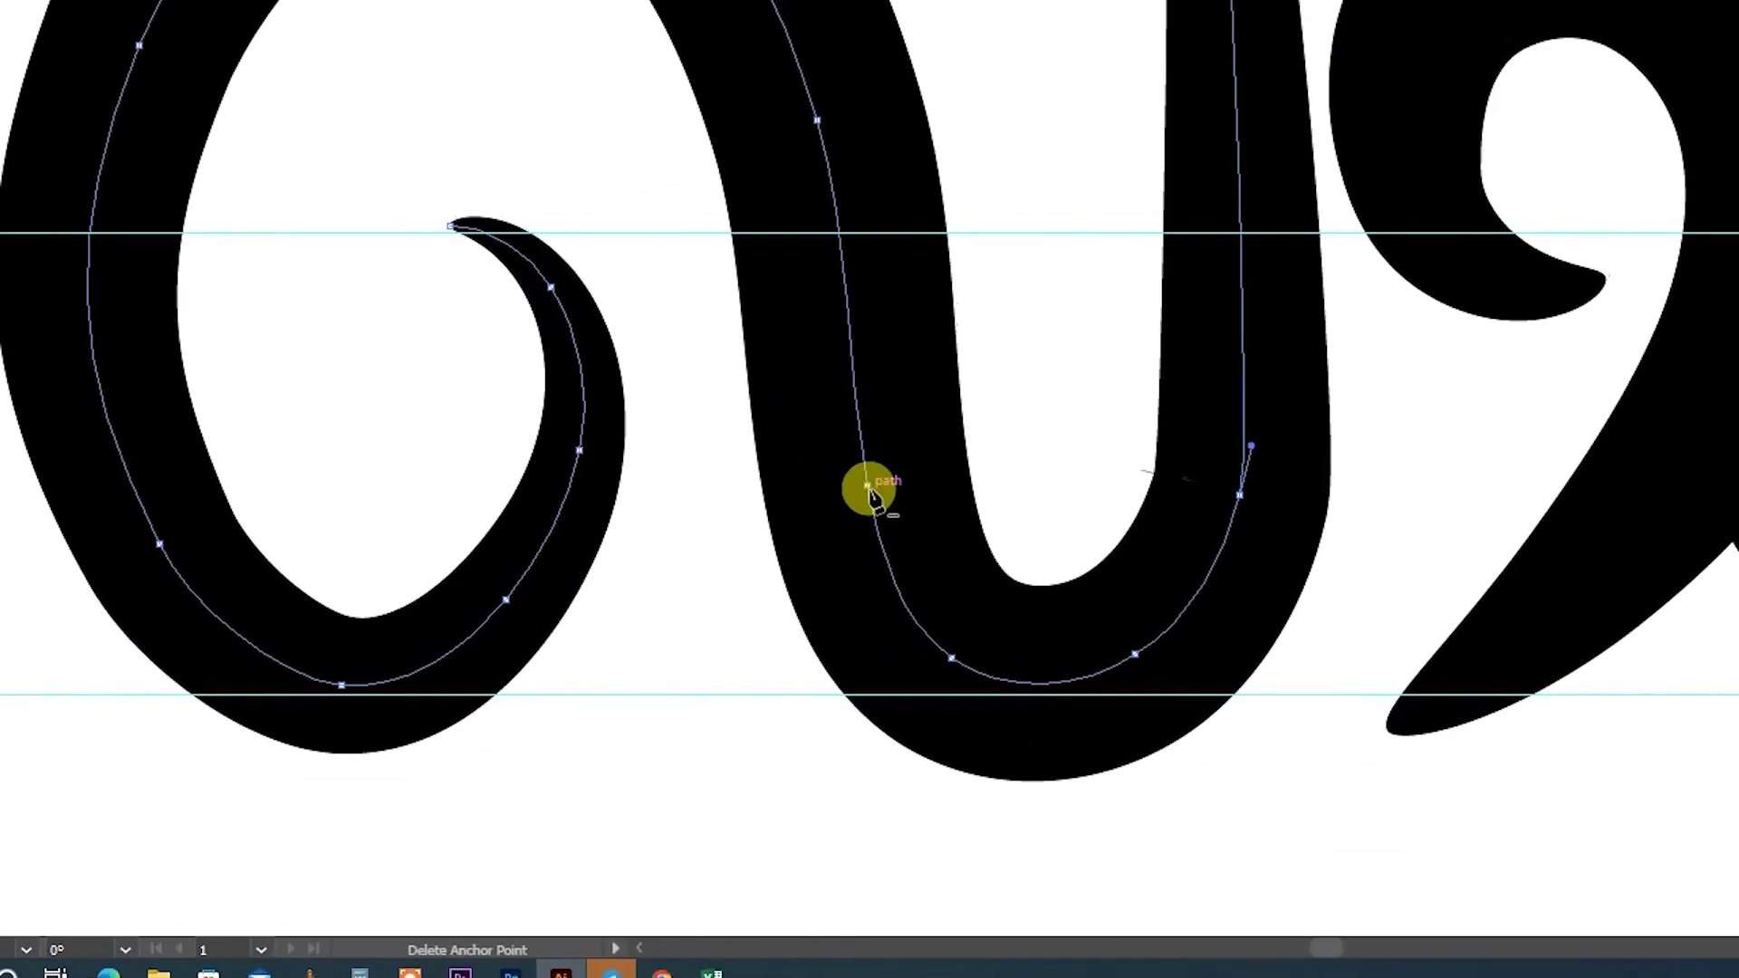
left_click_drag(871, 493, 867, 427)
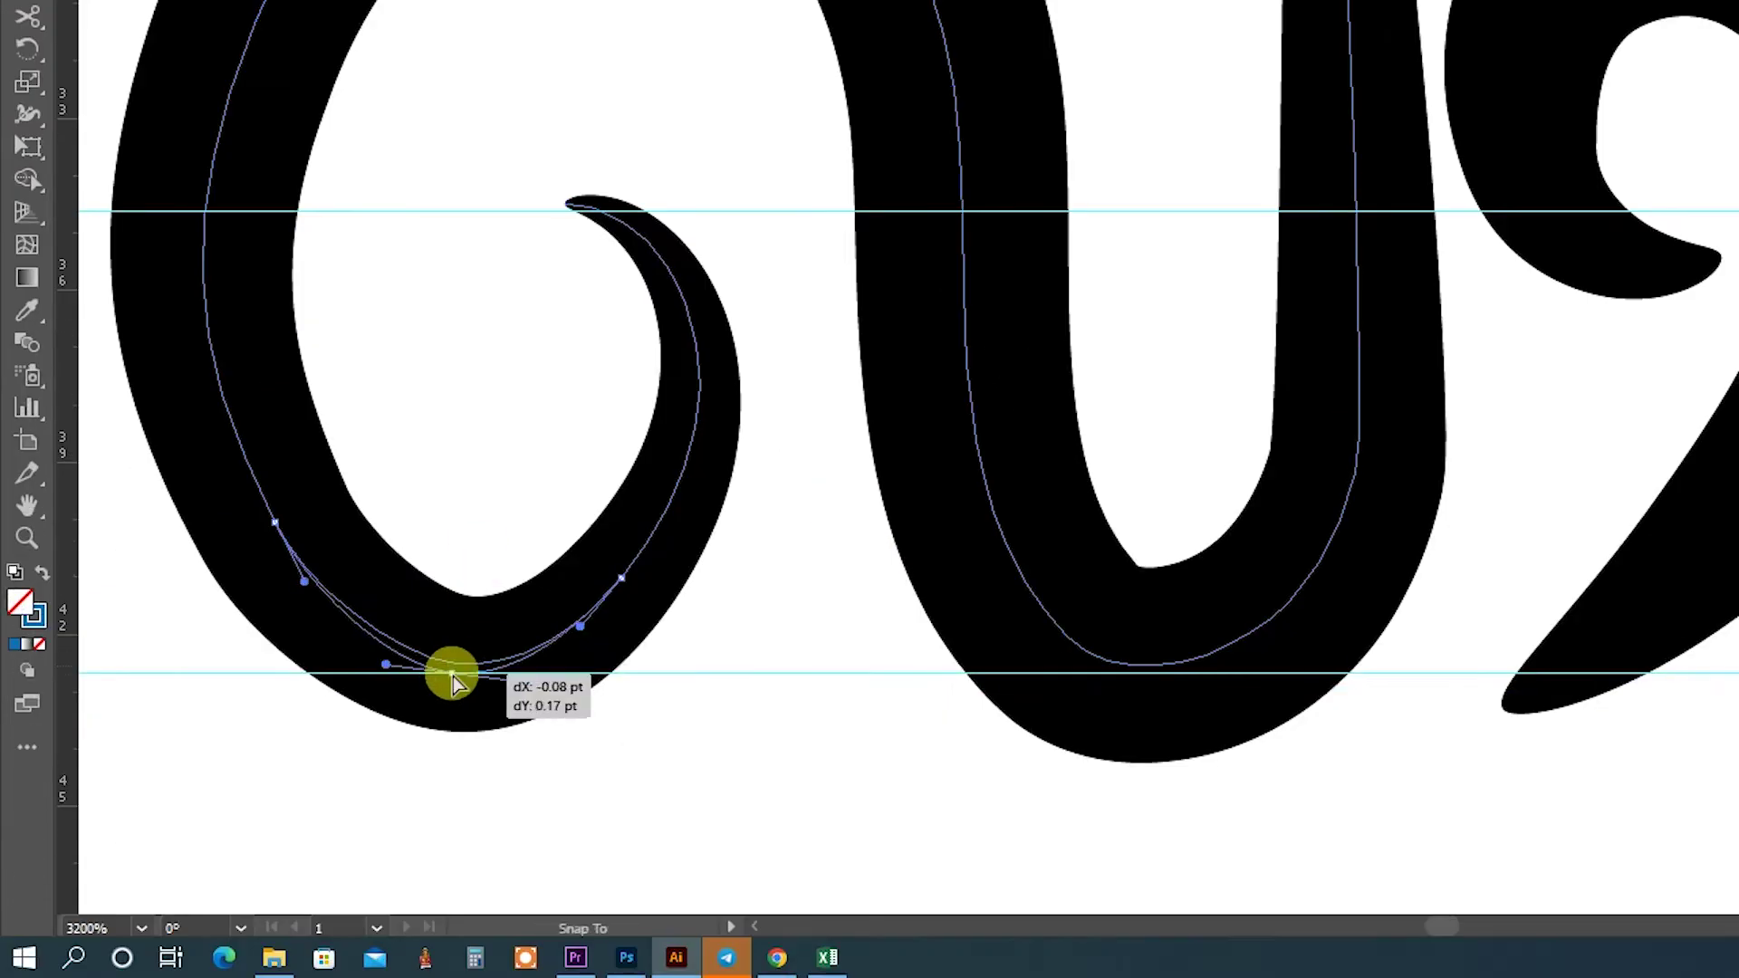
Step: Reshape the looped letter's bottom and smooth its lower-left curve
scroll(452, 676, "up", 2)
mouse_move(813, 507)
left_mouse_down()
mouse_move(866, 492)
mouse_move(862, 322)
left_mouse_up()
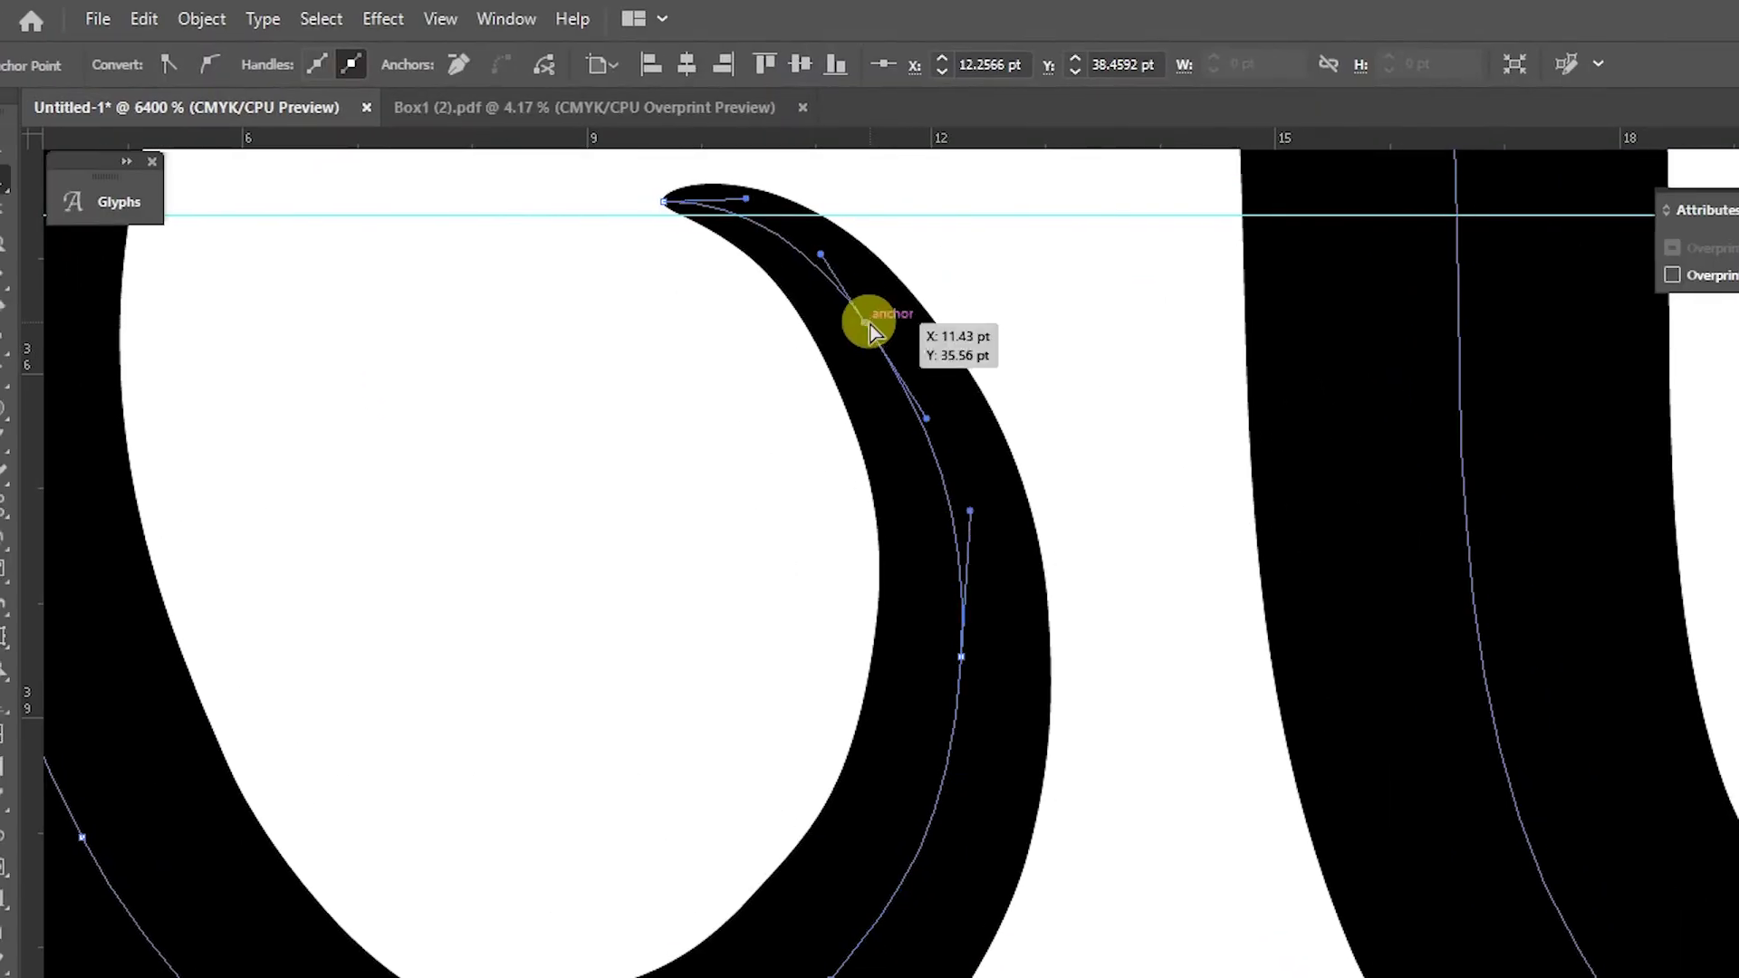
scroll(508, 621, "down", 5)
left_click_drag(671, 396, 668, 496)
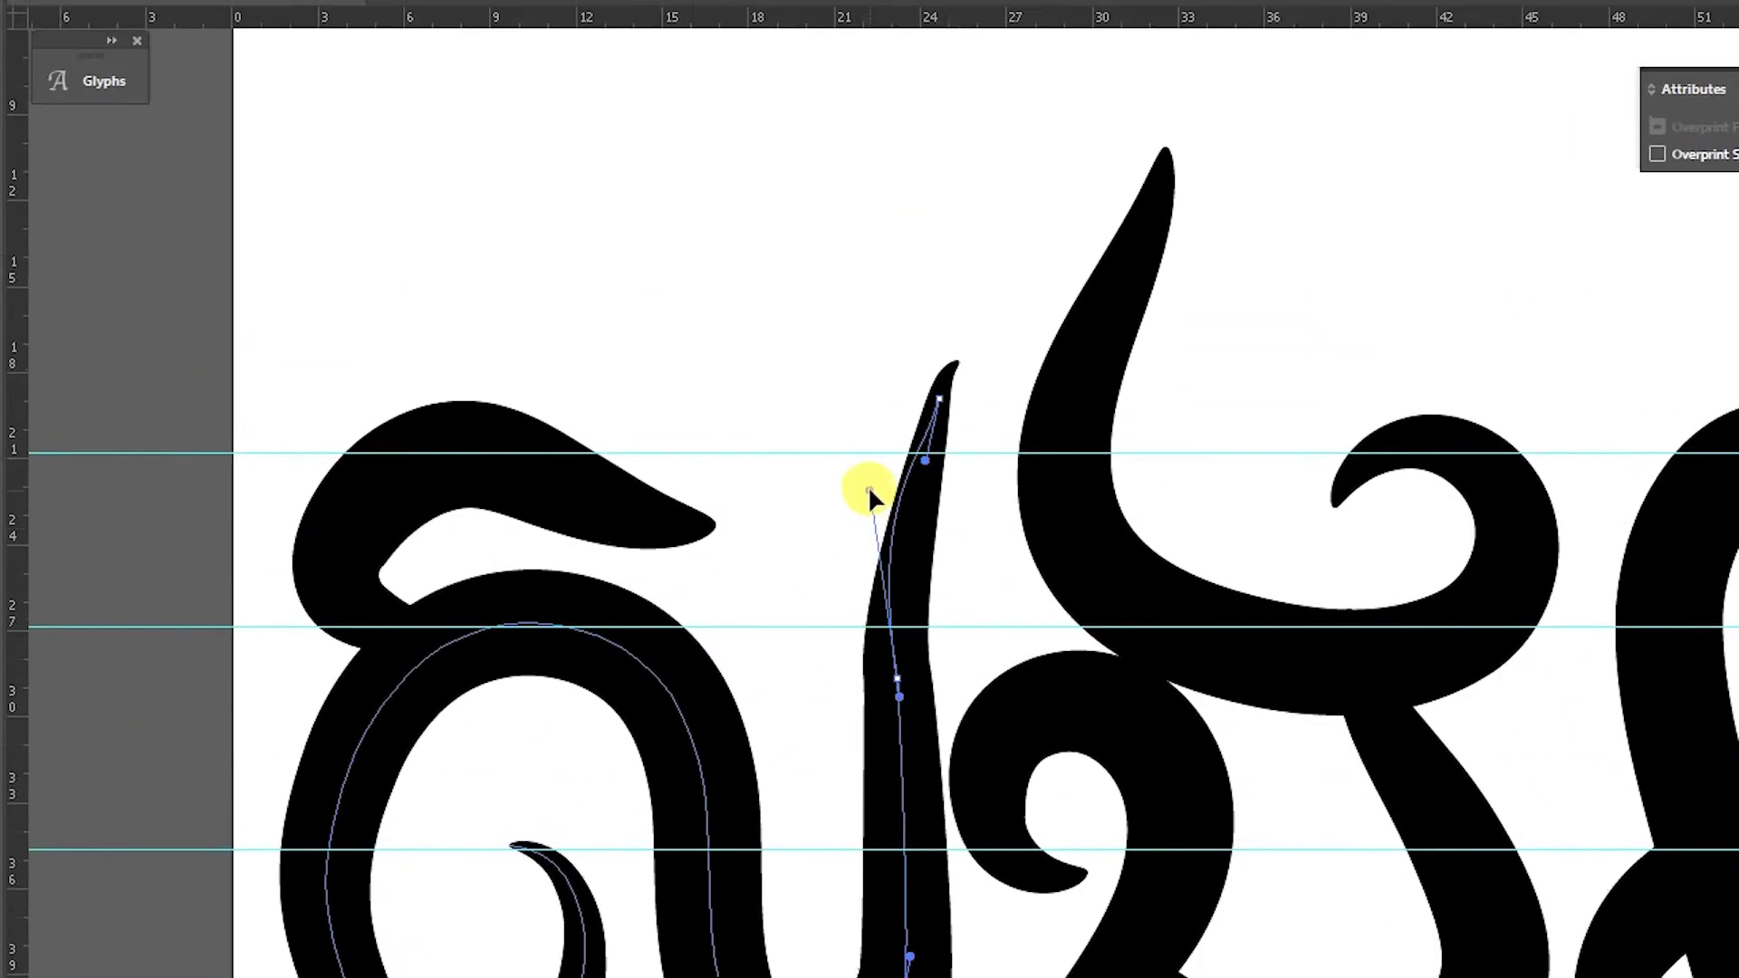
Step: Bend the tall stem's tip into a smooth rightward upswept curve, zooming in to refine it
left_click_drag(872, 492, 871, 496)
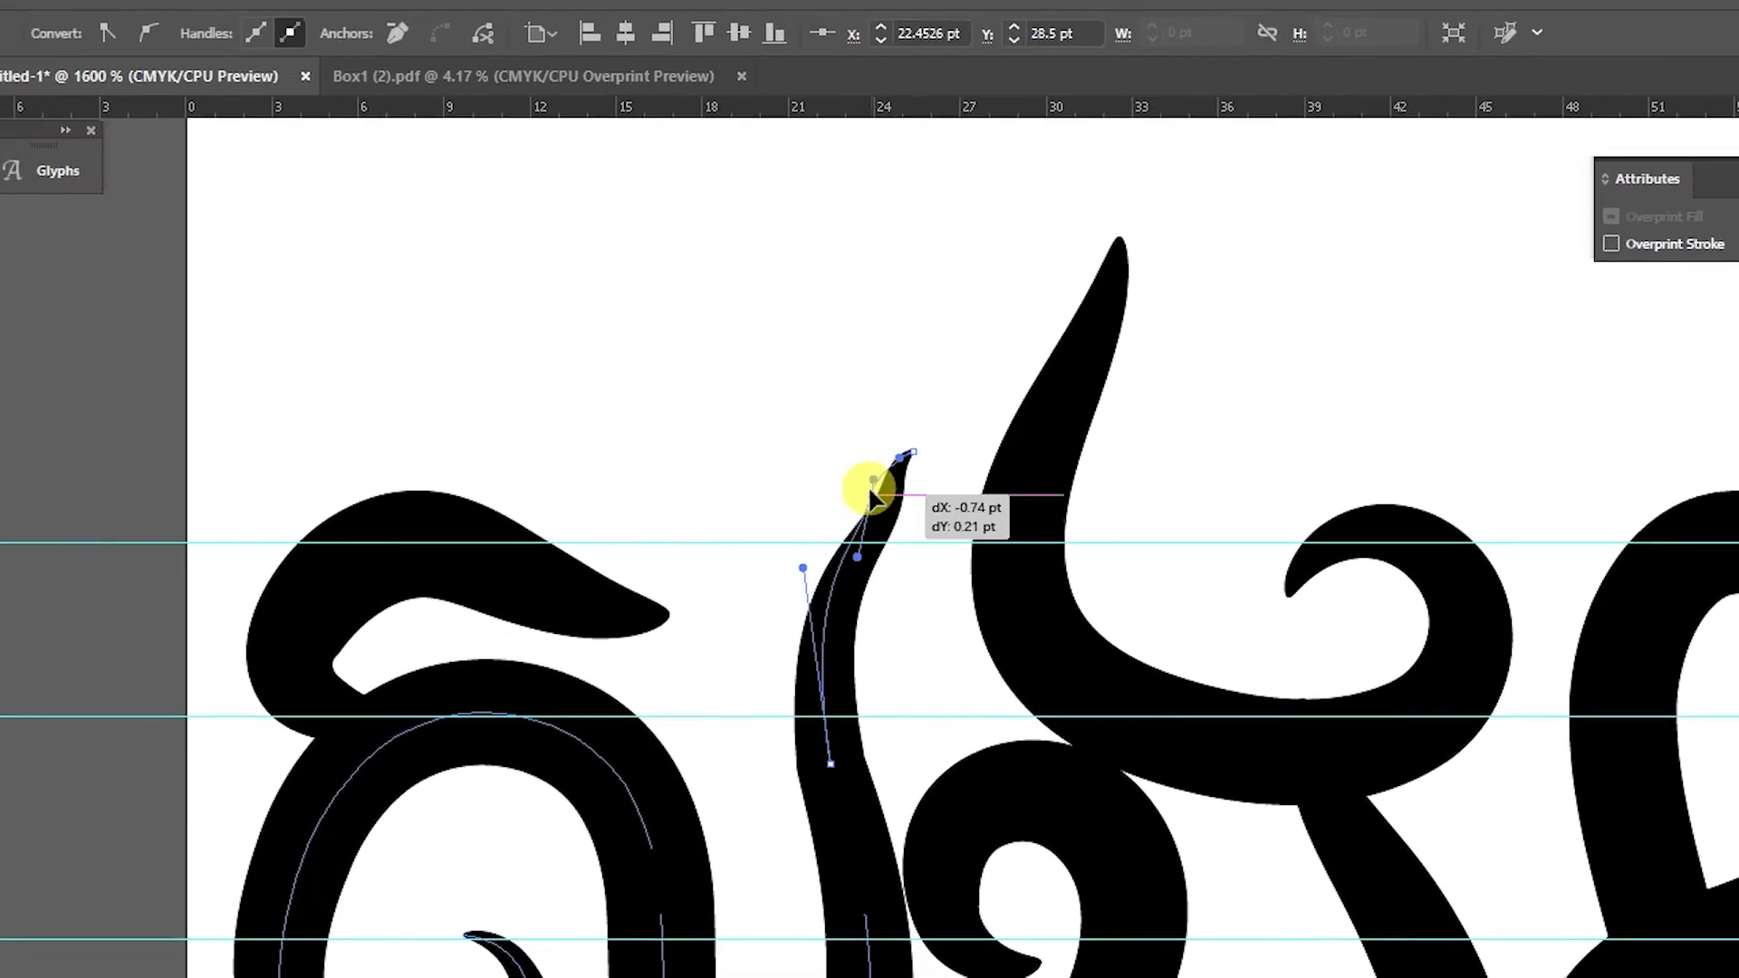
key("ctrl+equal")
key("ctrl+equal")
key("ctrl+equal")
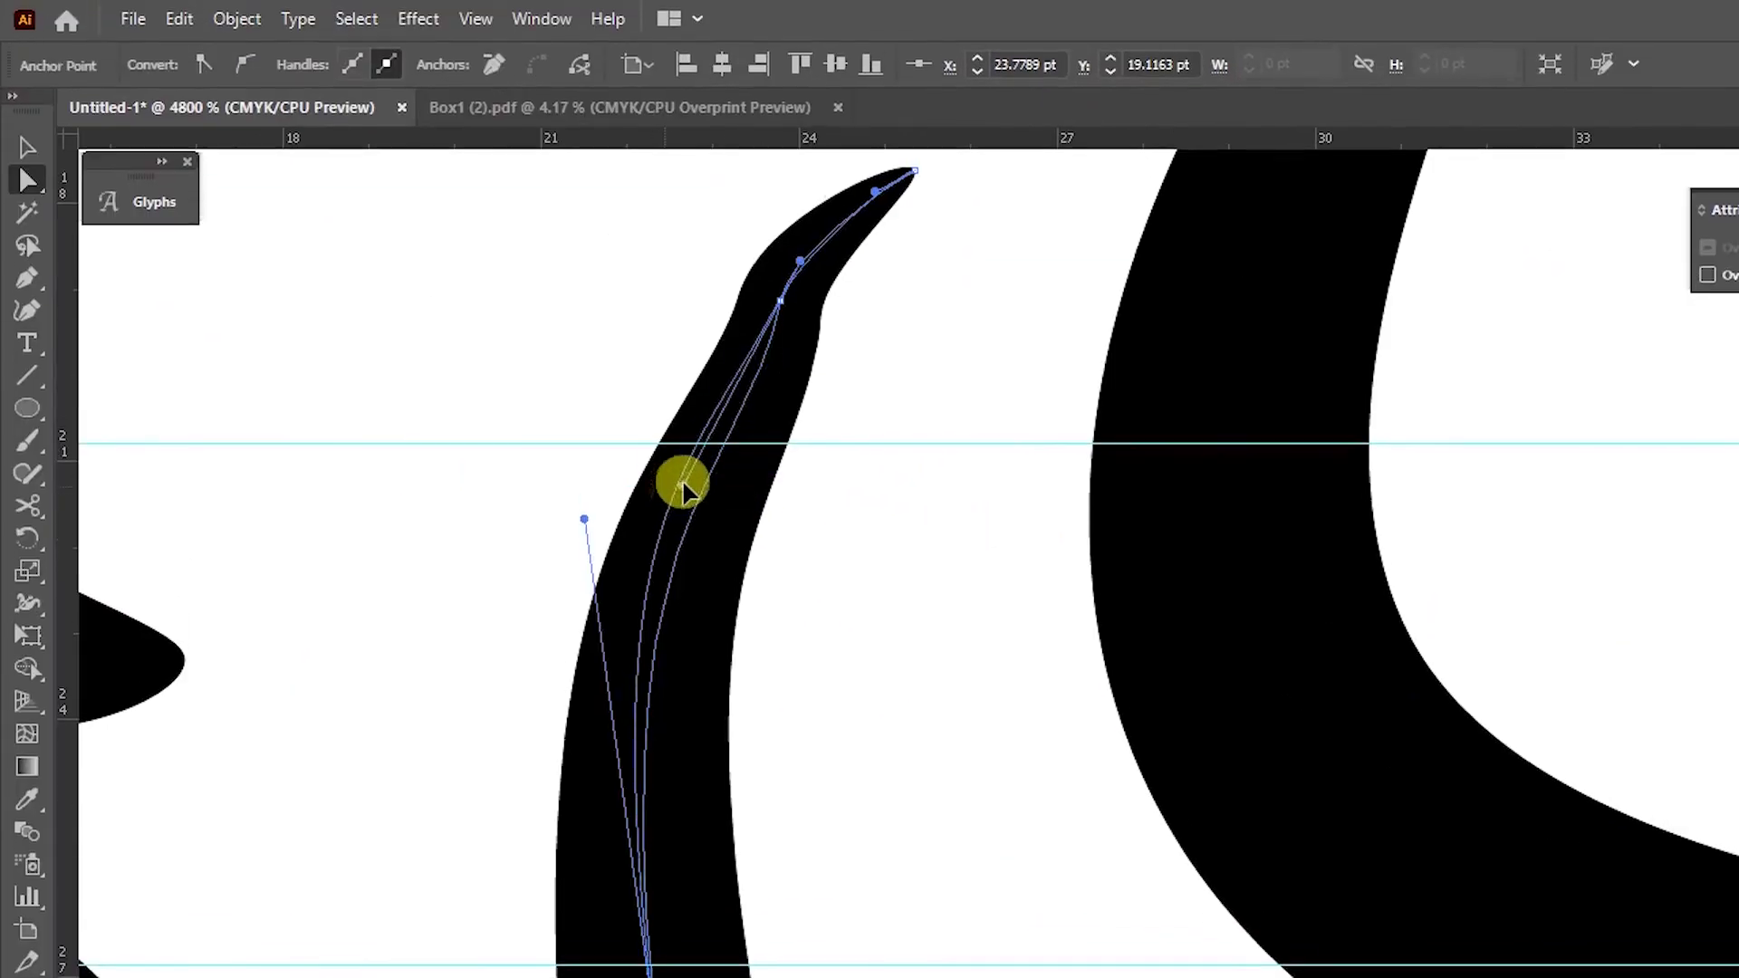
left_click_drag(768, 387, 861, 474)
key("ctrl+minus")
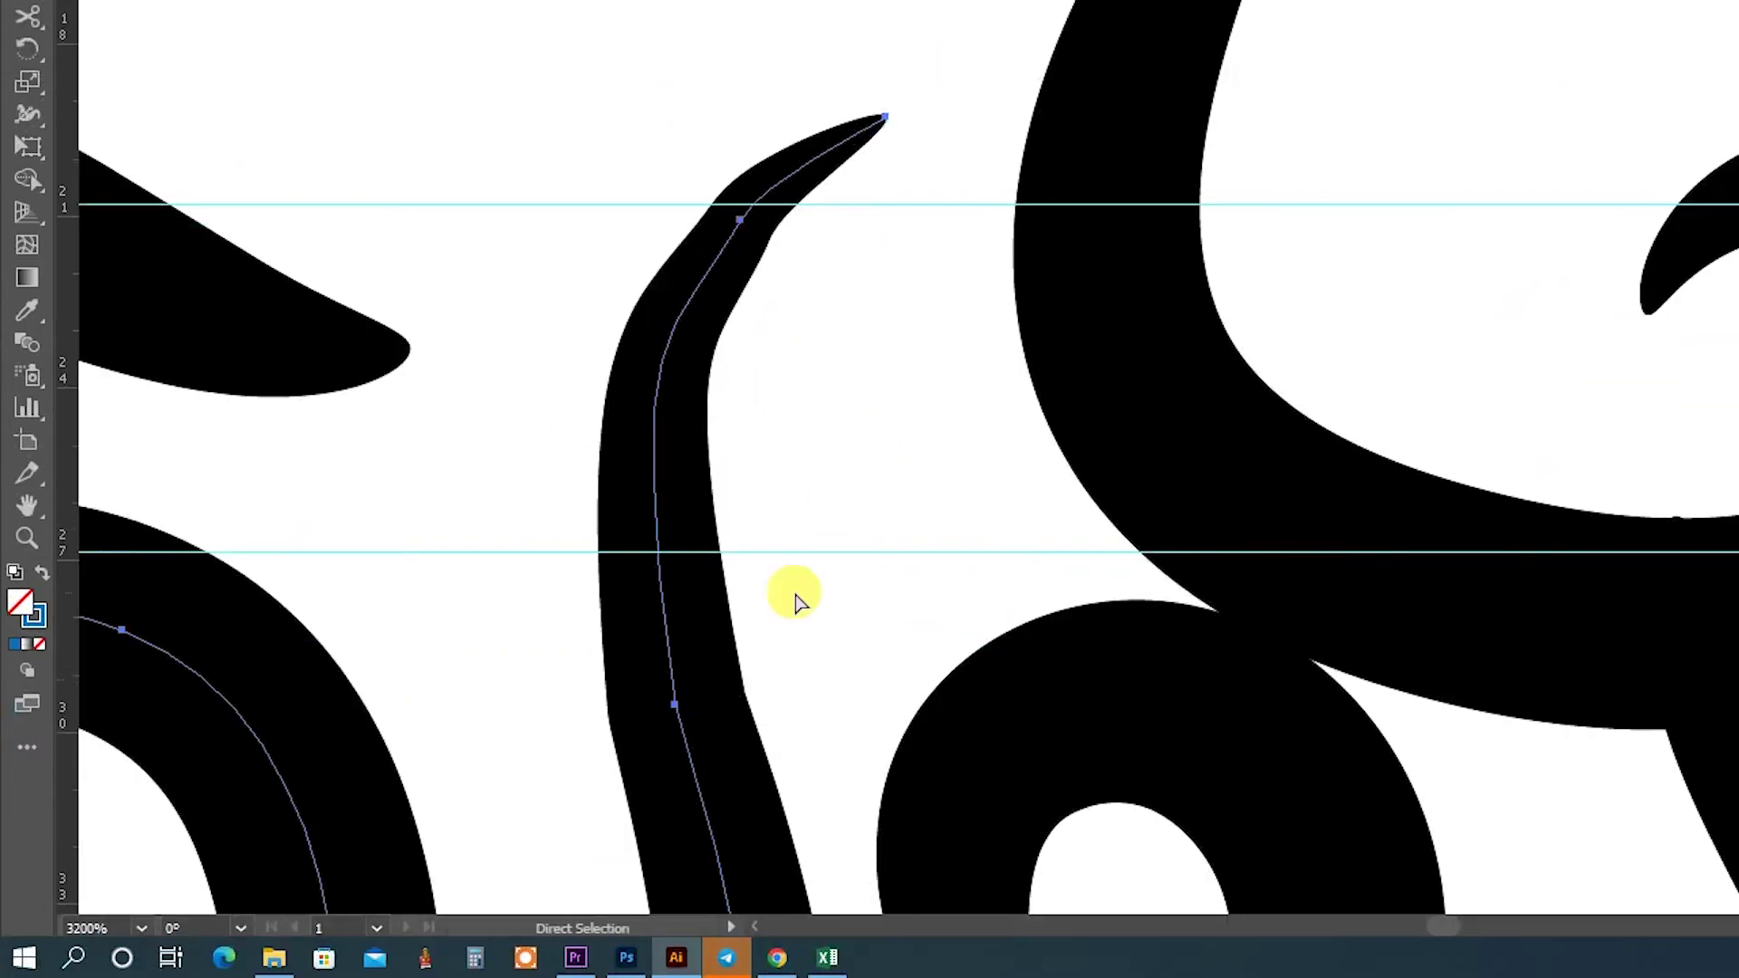
left_click_drag(797, 602, 804, 489)
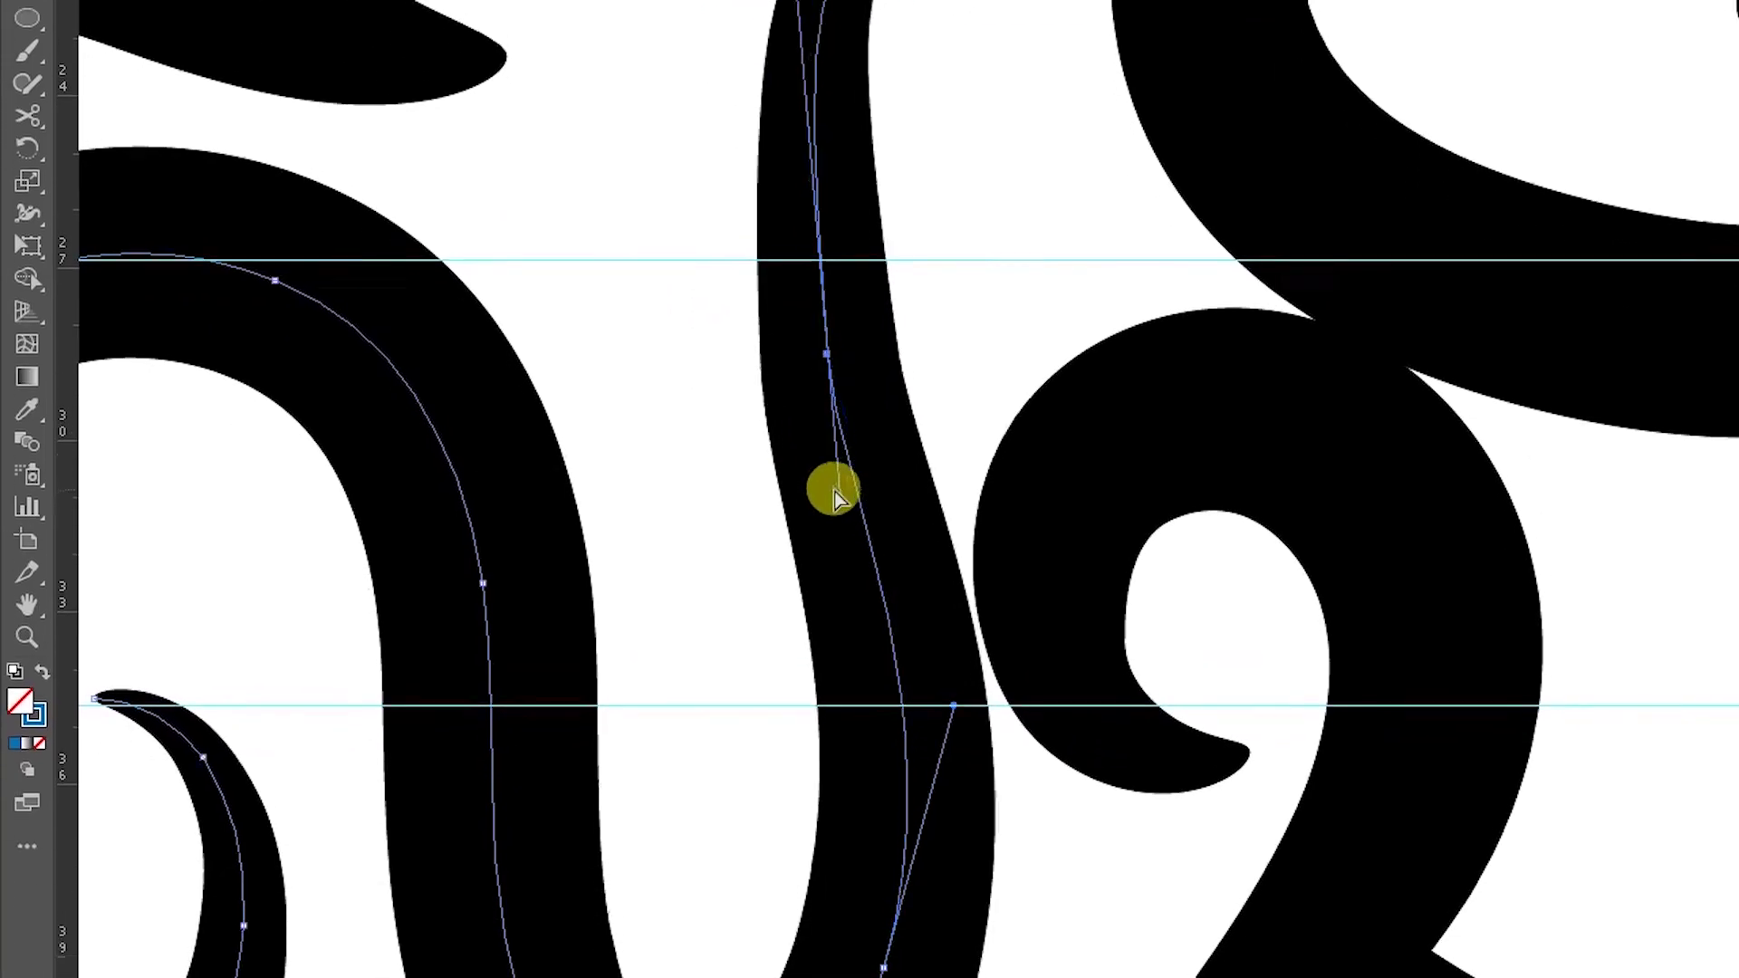
scroll(870, 448, "up", 3)
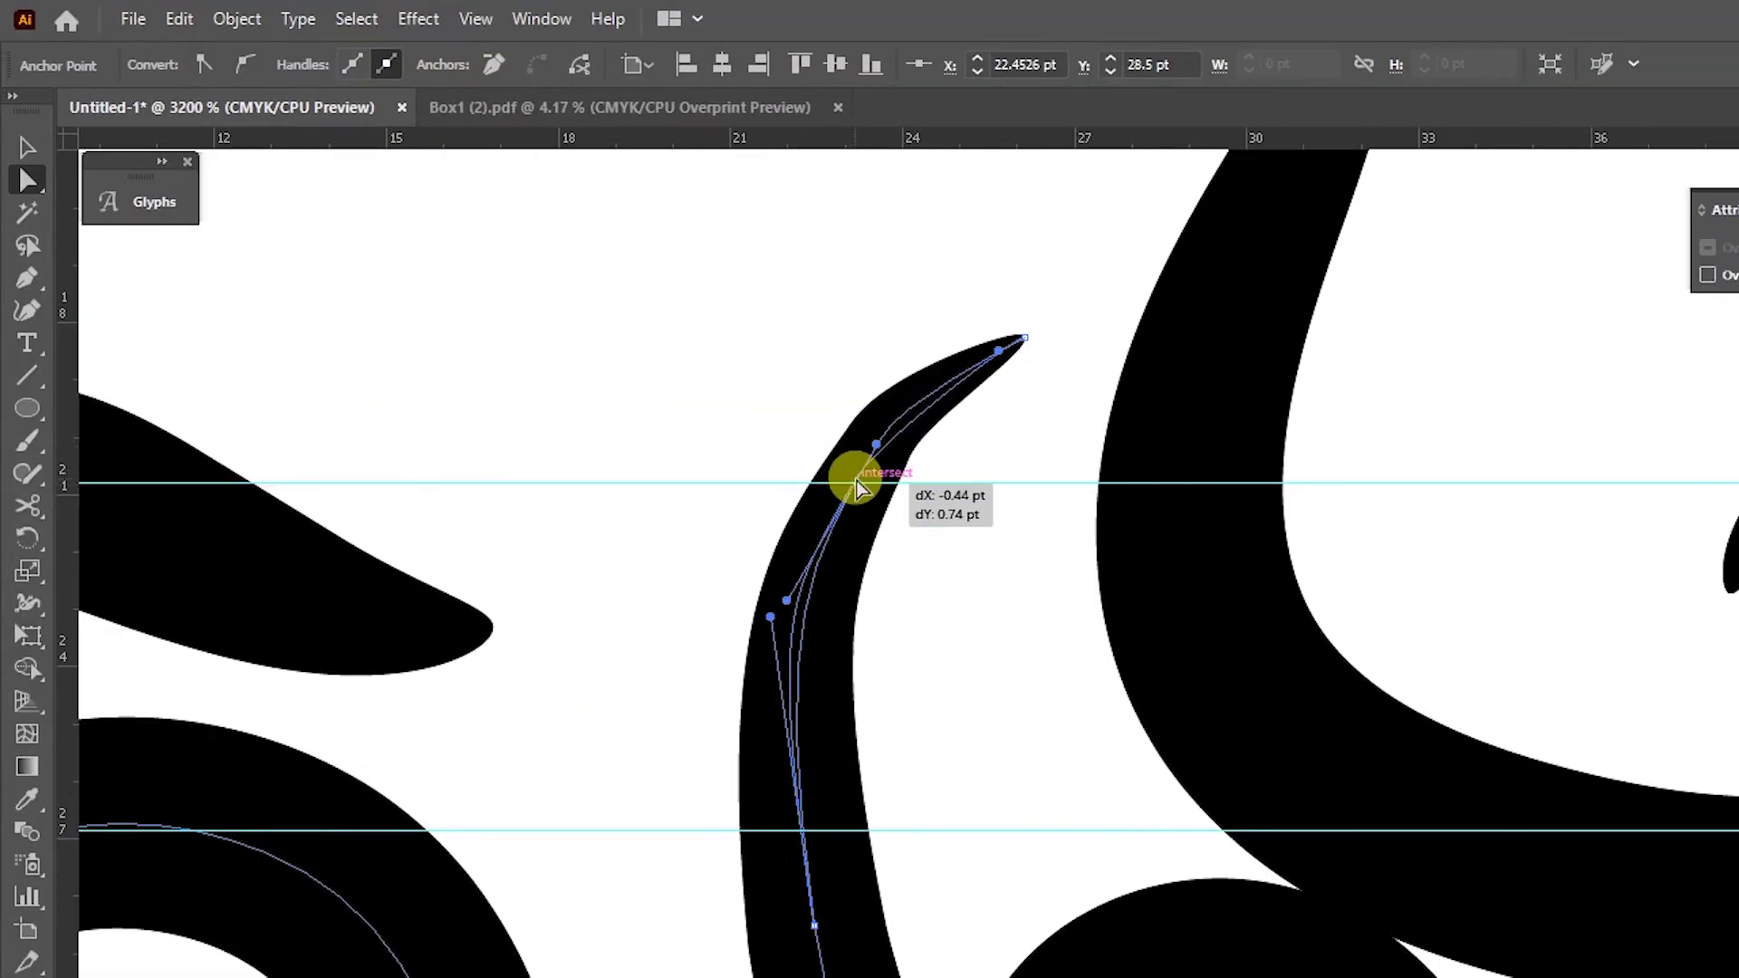
left_click_drag(867, 475, 869, 408)
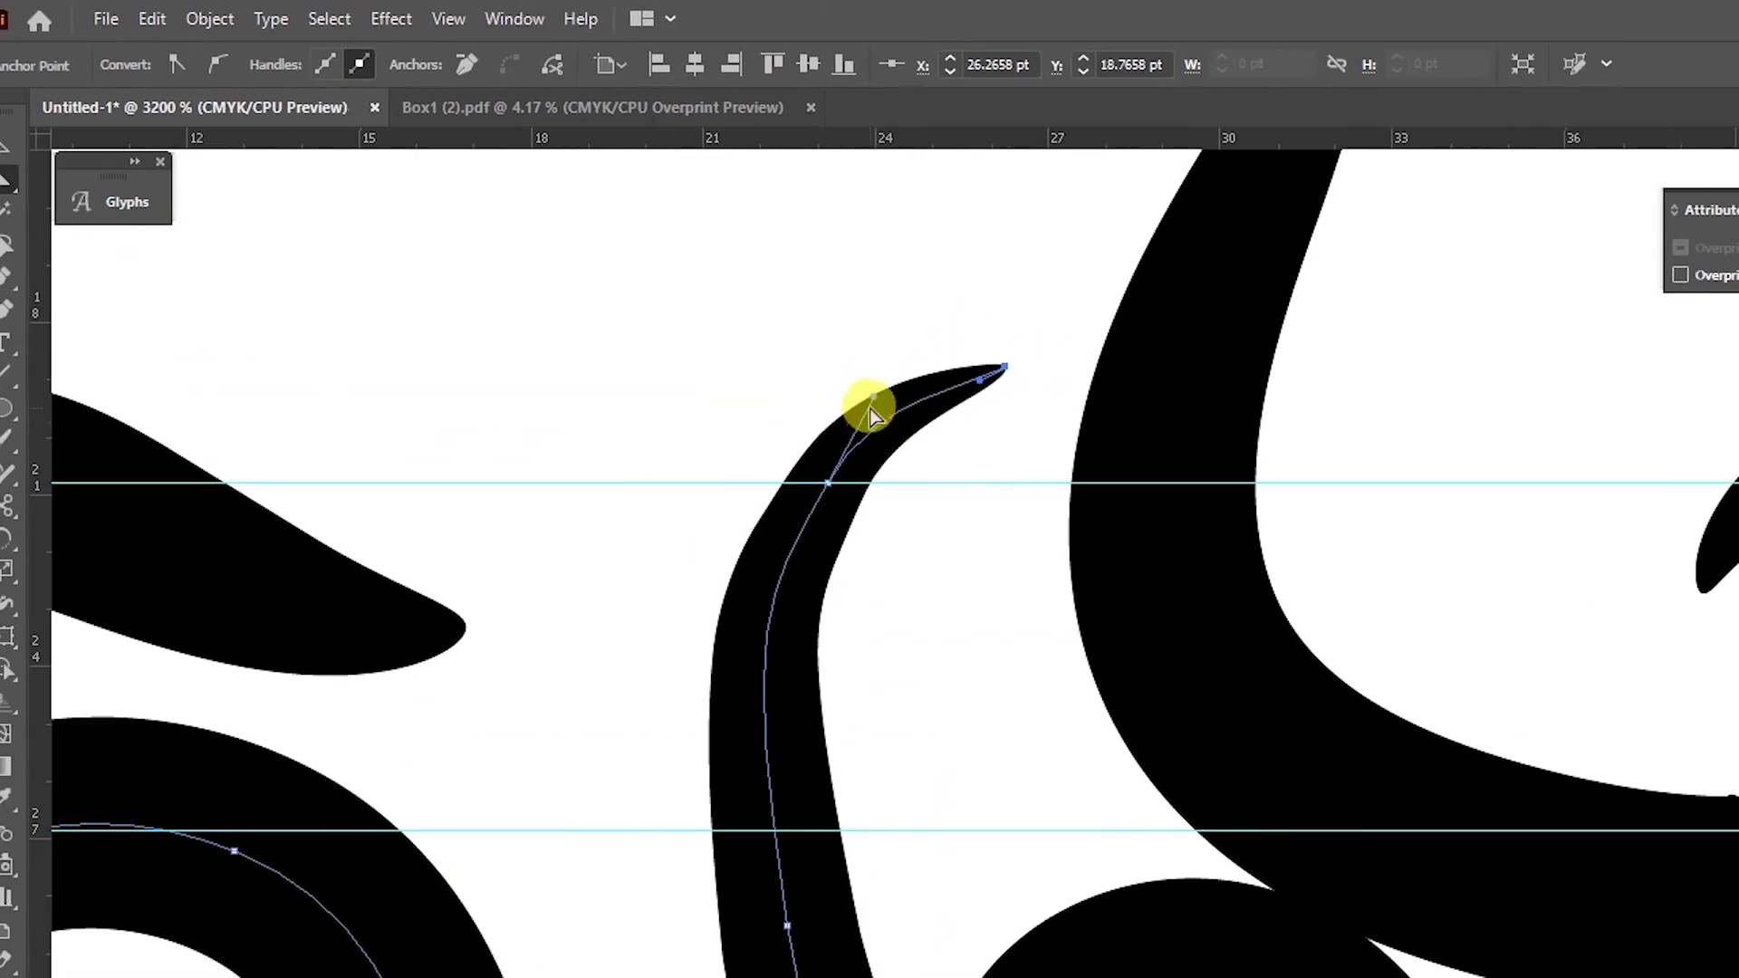
left_click_drag(854, 482, 828, 489)
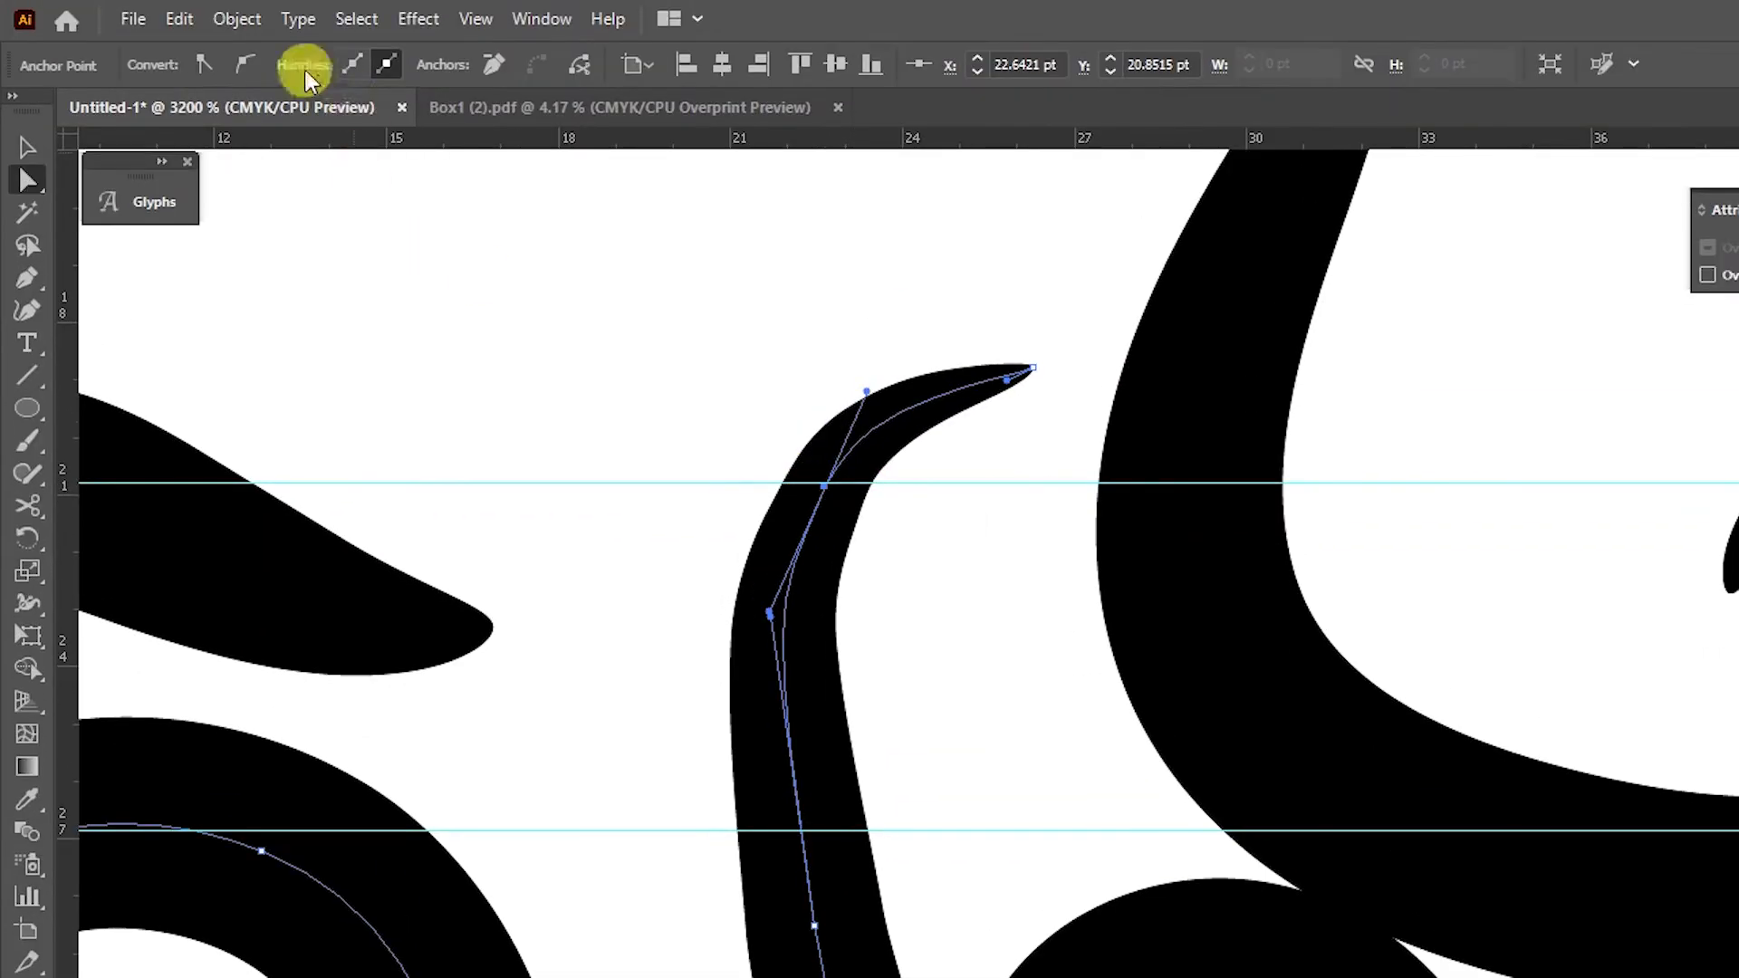
scroll(869, 489, "down", 5)
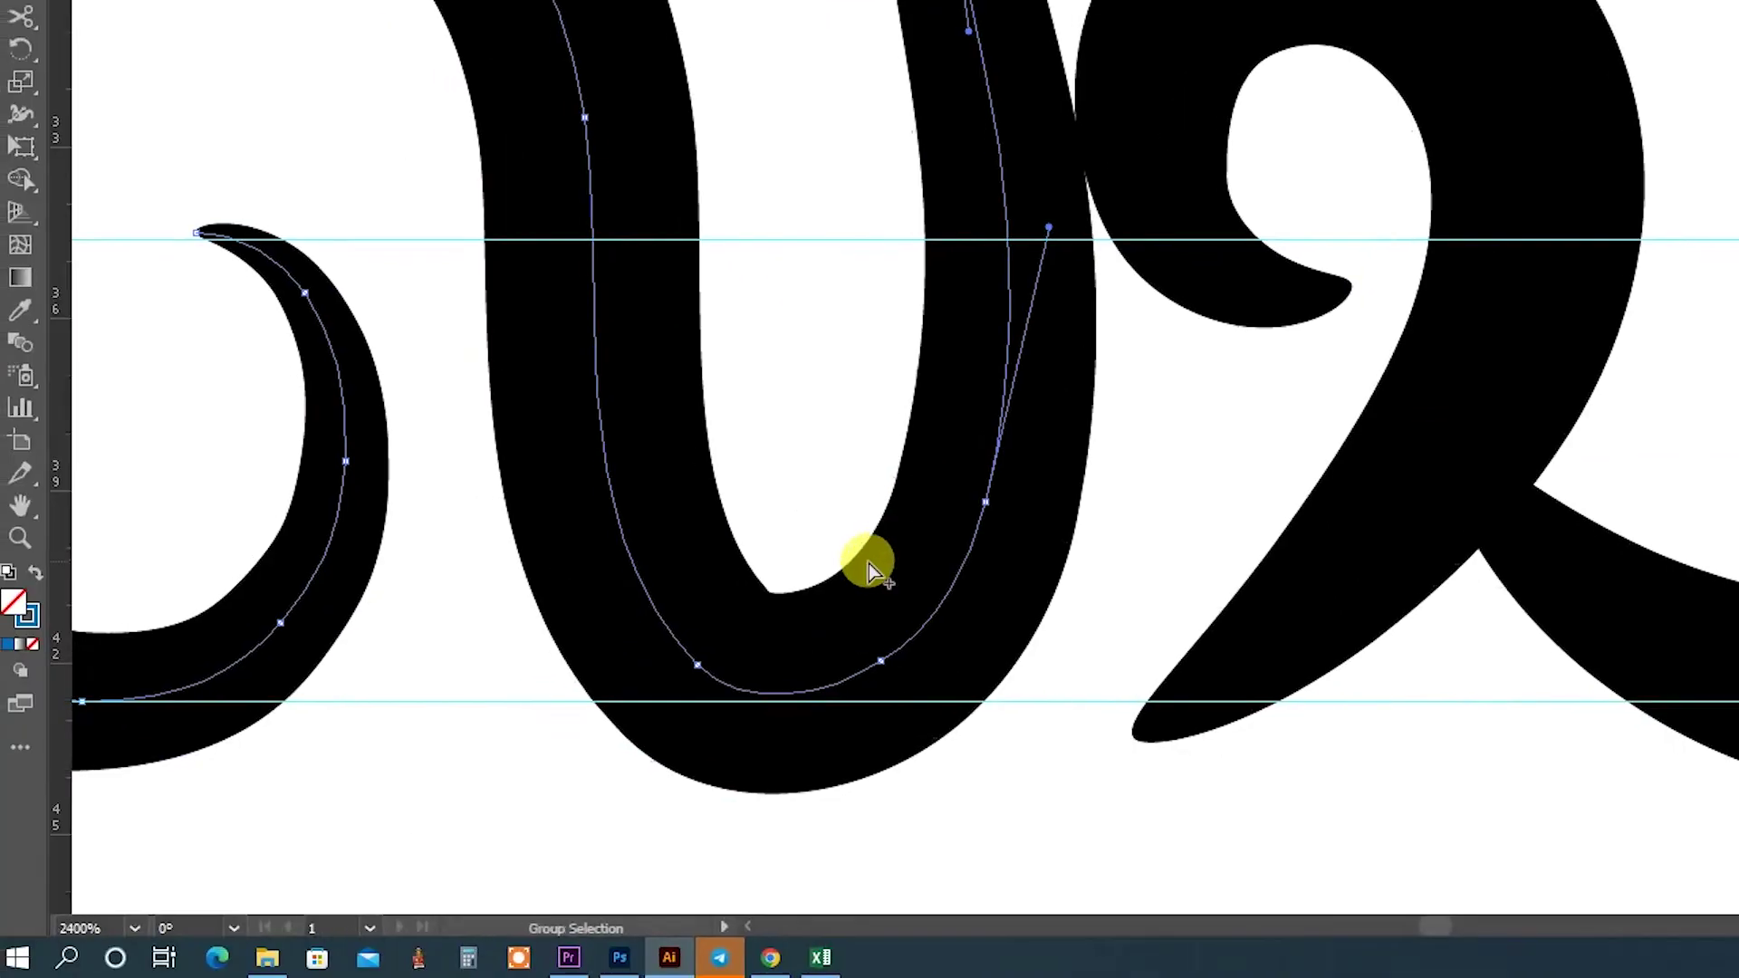
key("ctrl+minus")
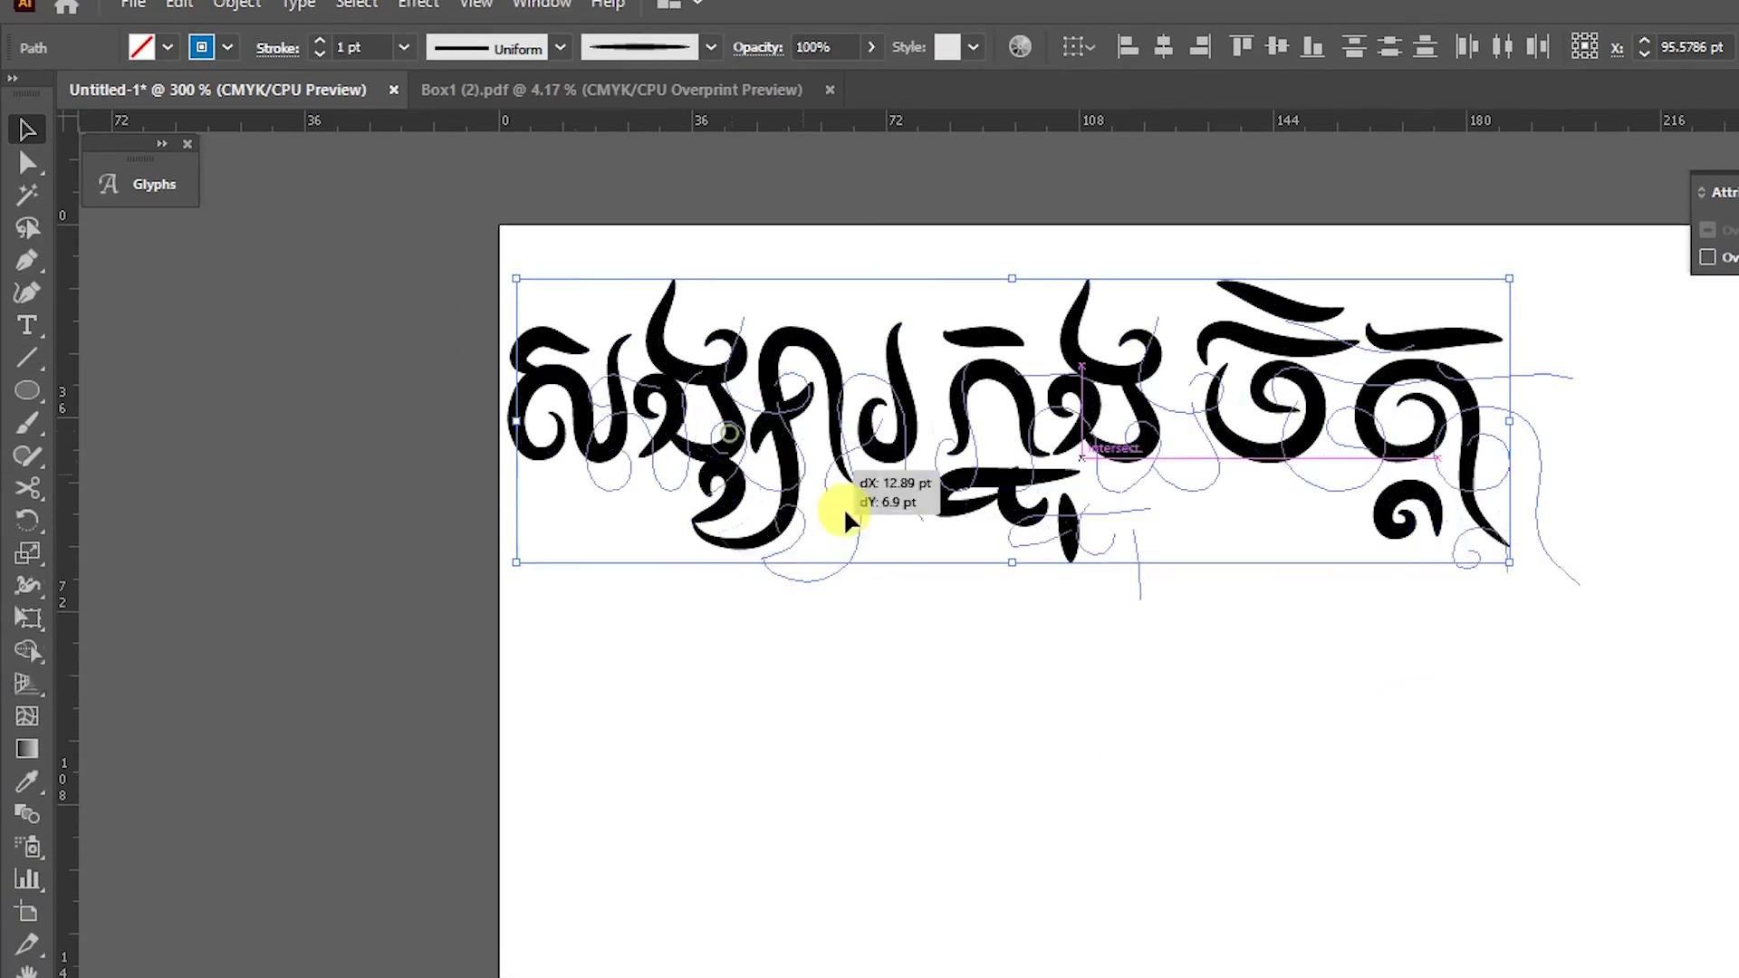
Step: Brush the left and right halves of a heart below the phrase and select it
key("ctrl+F11")
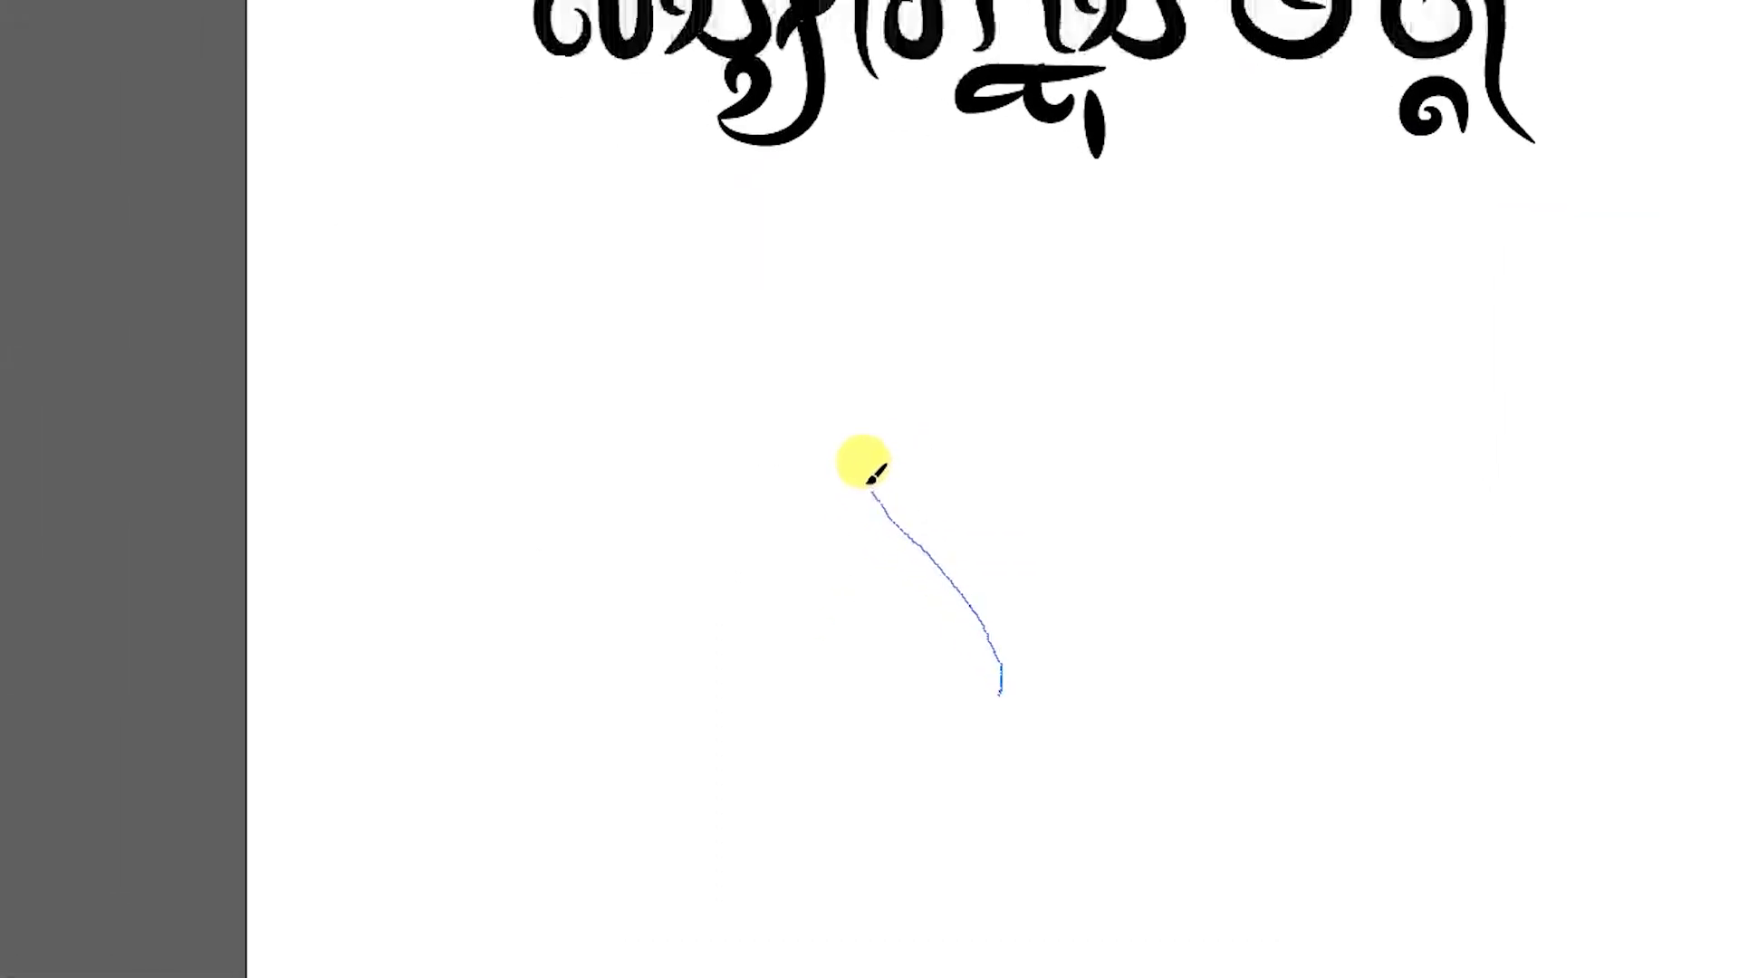
left_click_drag(876, 484, 1014, 624)
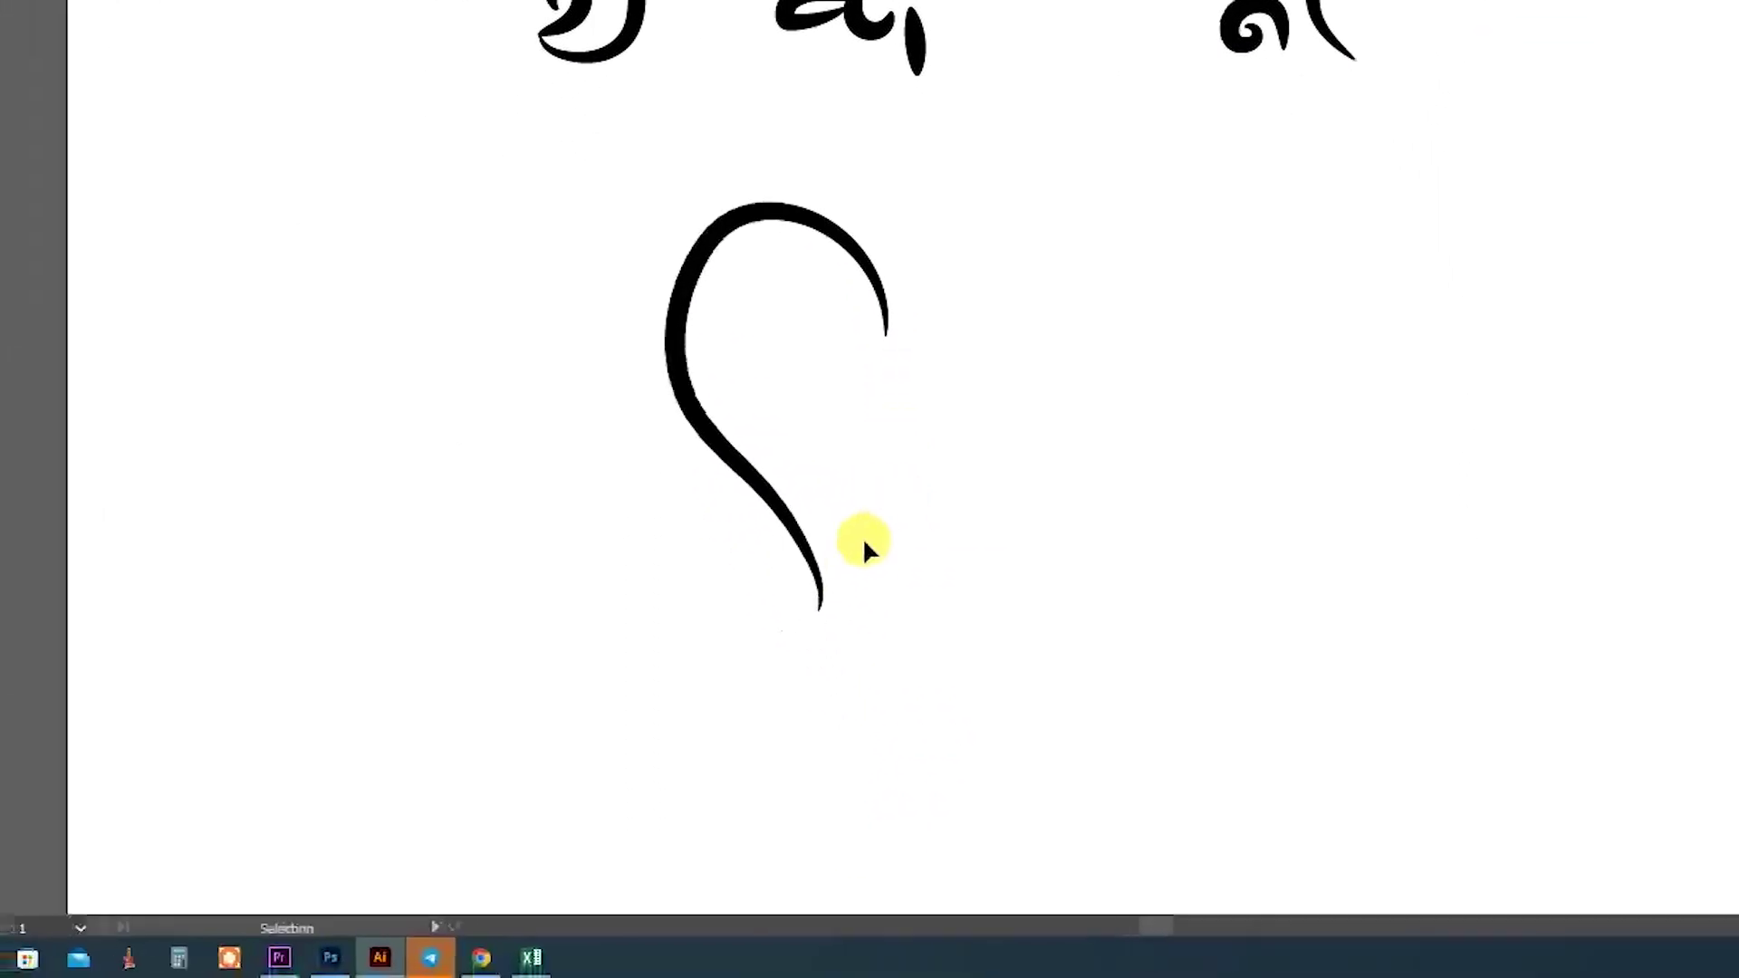
left_click_drag(878, 598, 876, 482)
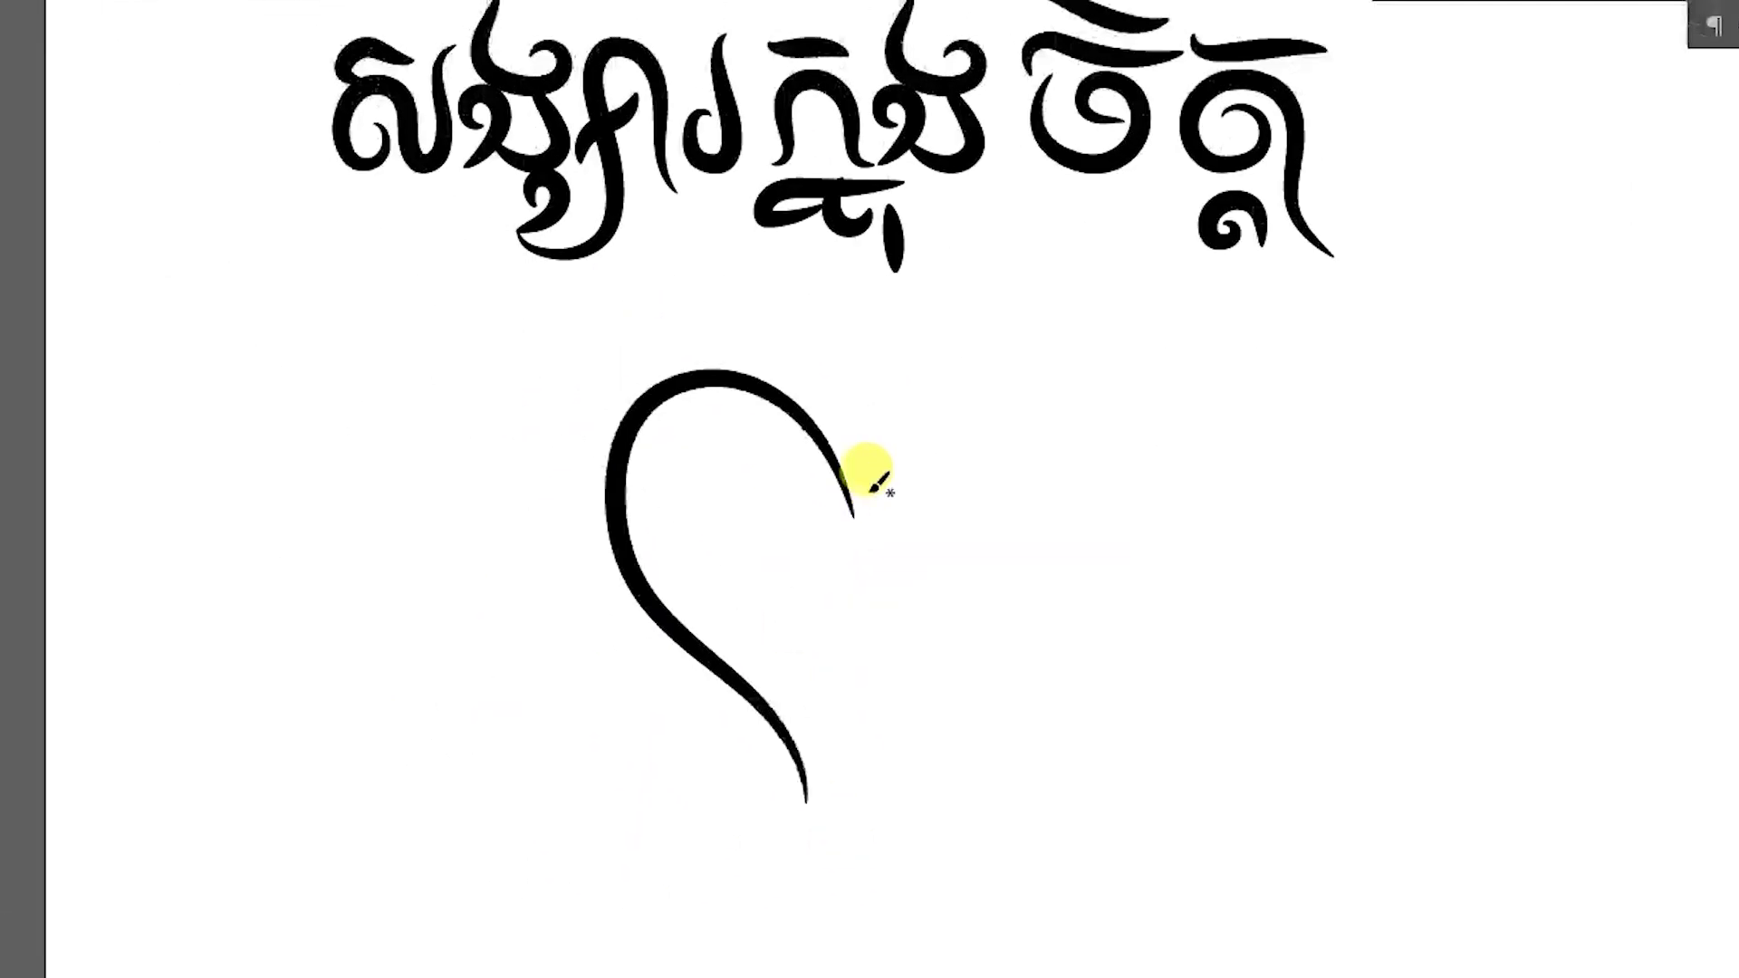
left_click_drag(874, 484, 616, 851)
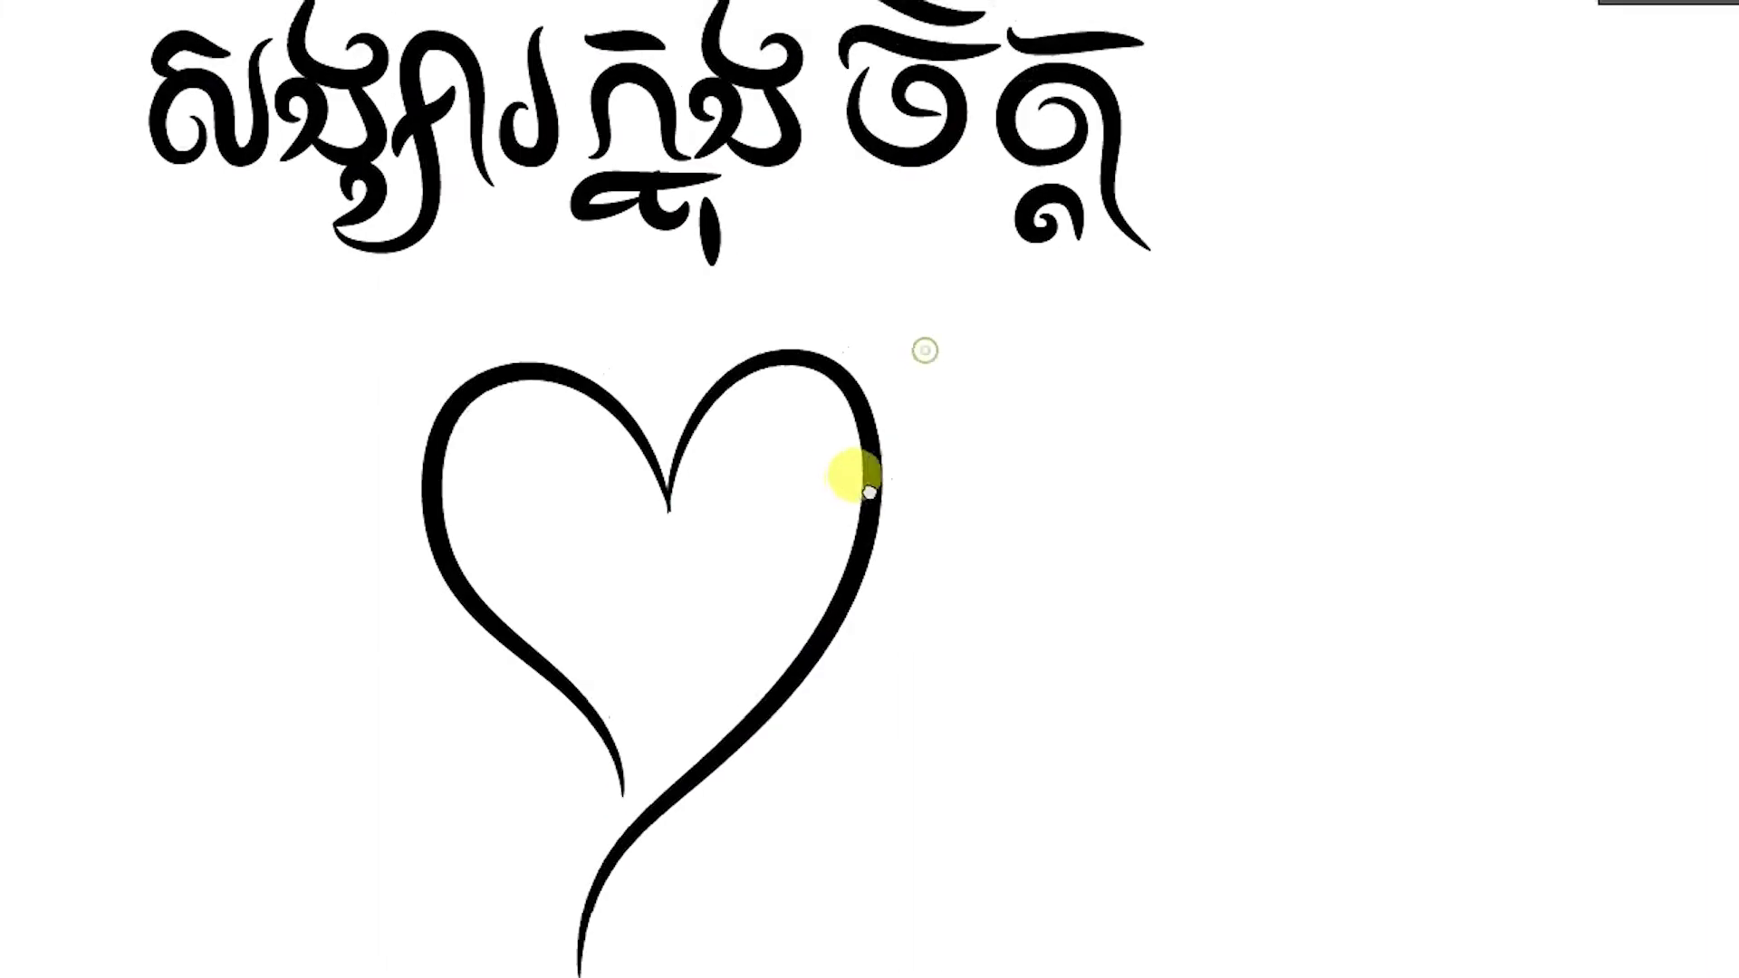
left_click_drag(1649, 602, 590, 489)
left_click(171, 63)
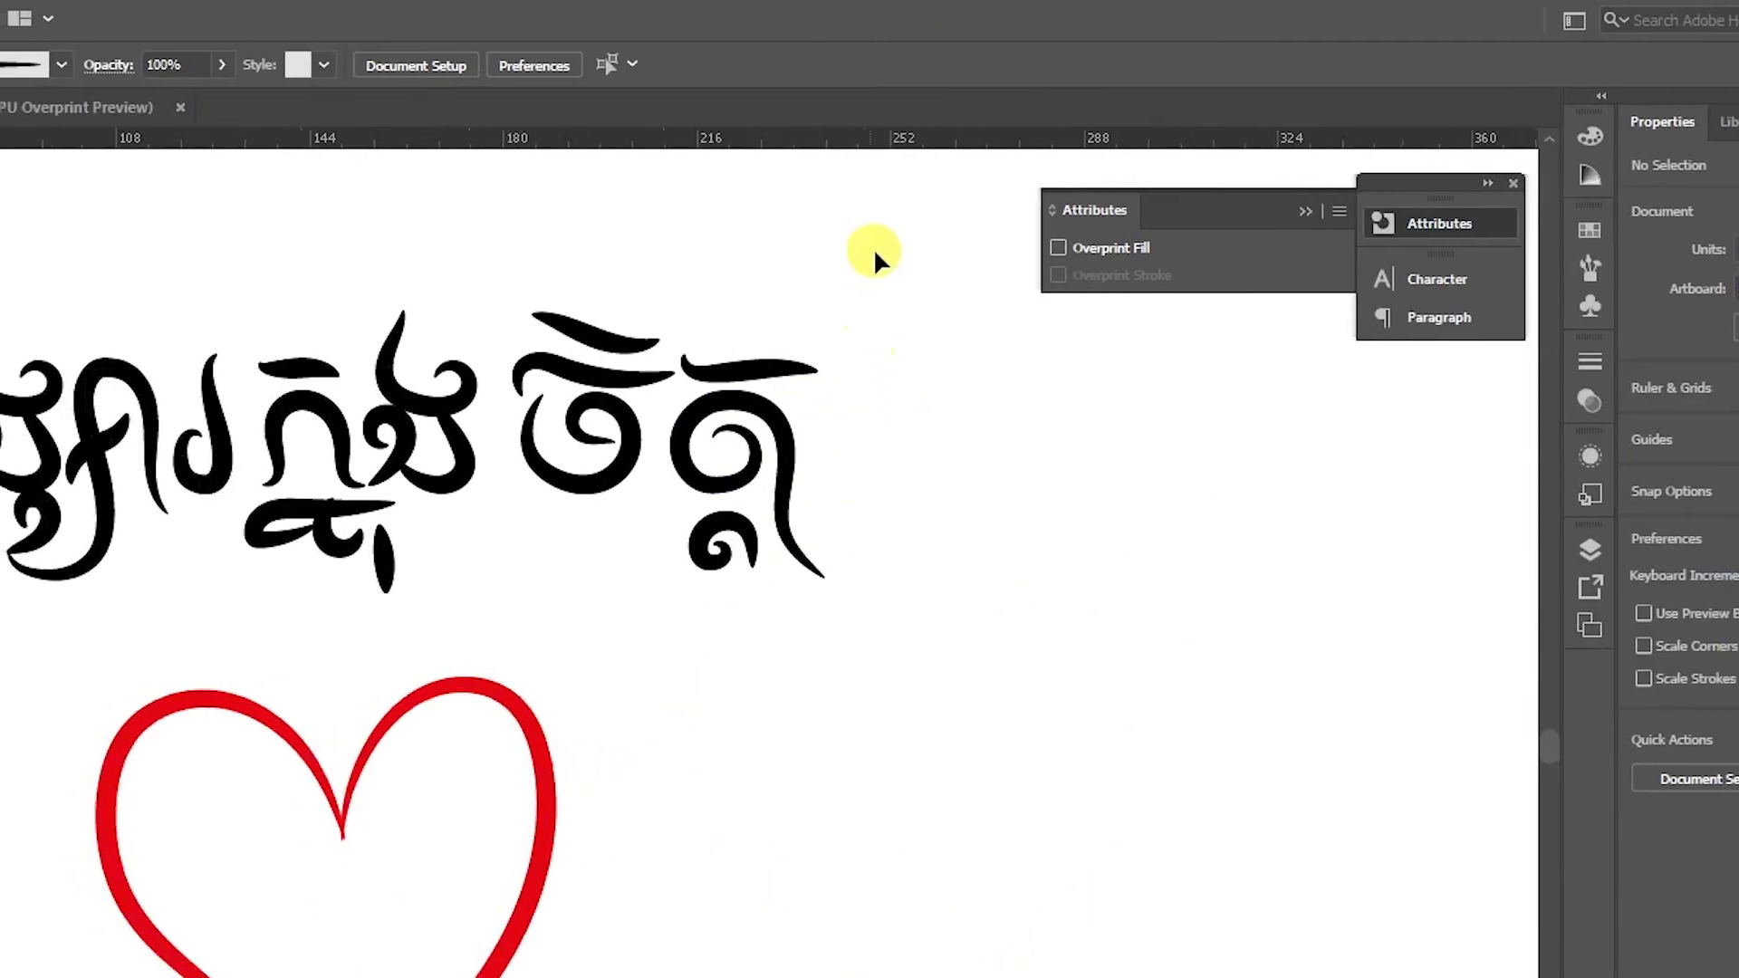
Step: Unite all the lettering strokes with Pathfinder and fill the merged shape red
mouse_move(1525, 175)
left_mouse_down()
mouse_move(658, 490)
mouse_move(447, 485)
left_mouse_up()
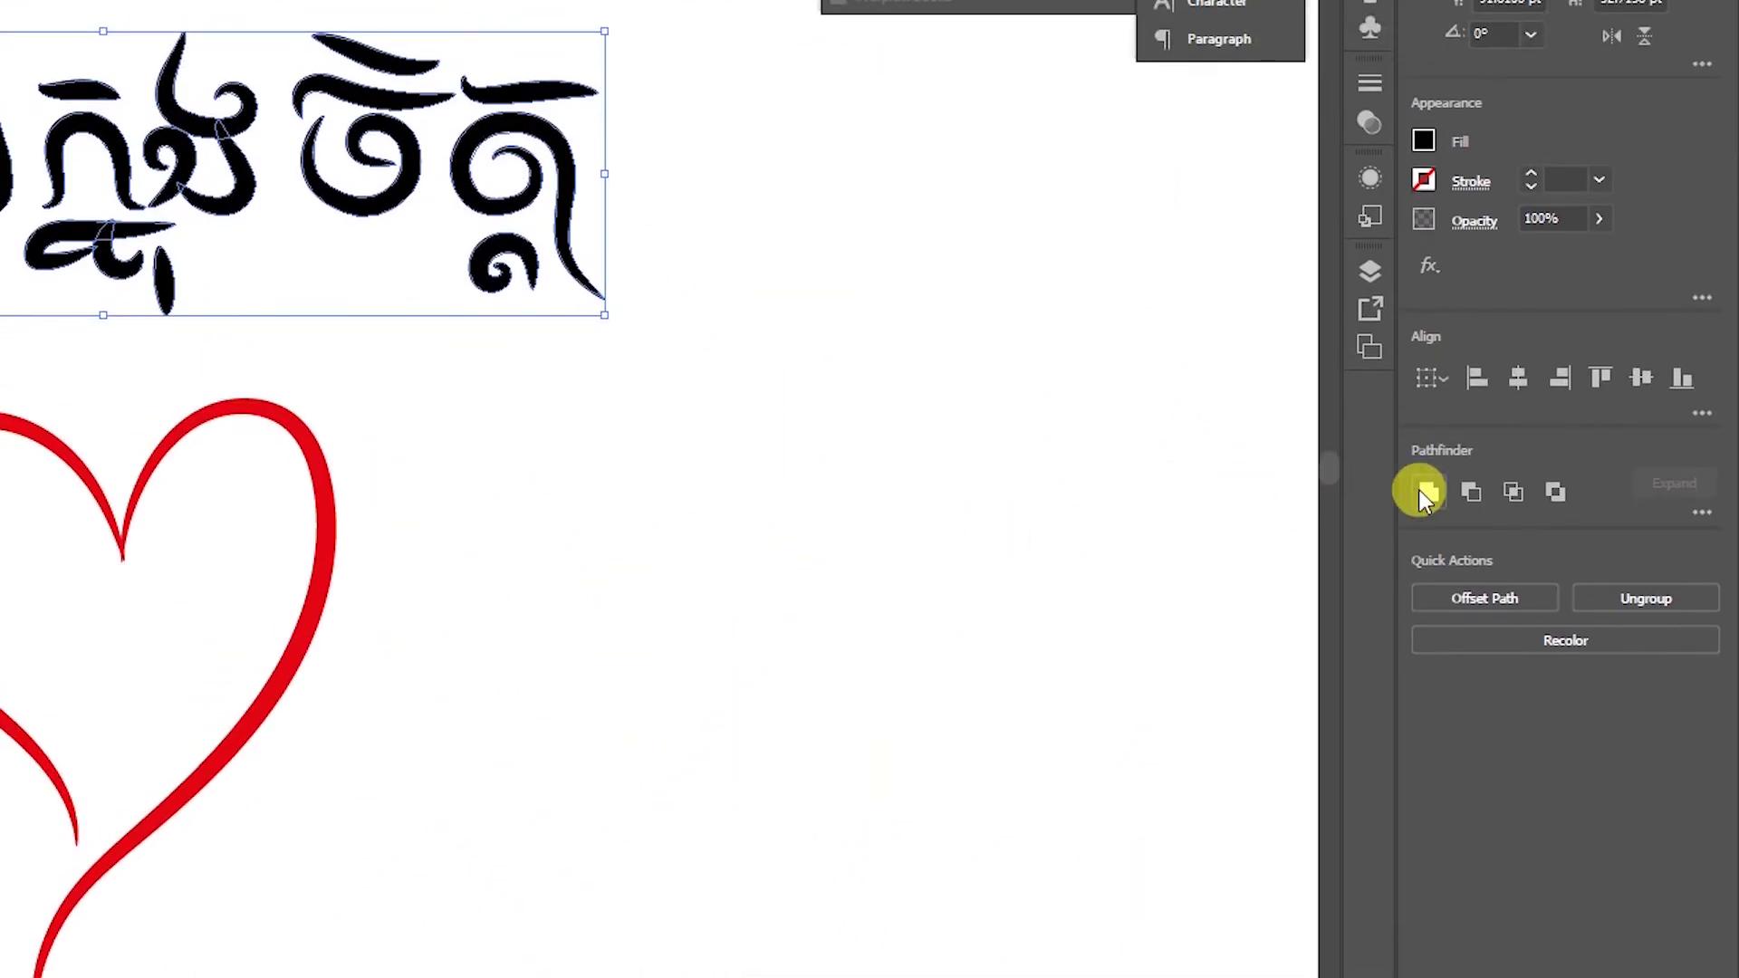
left_click(1423, 496)
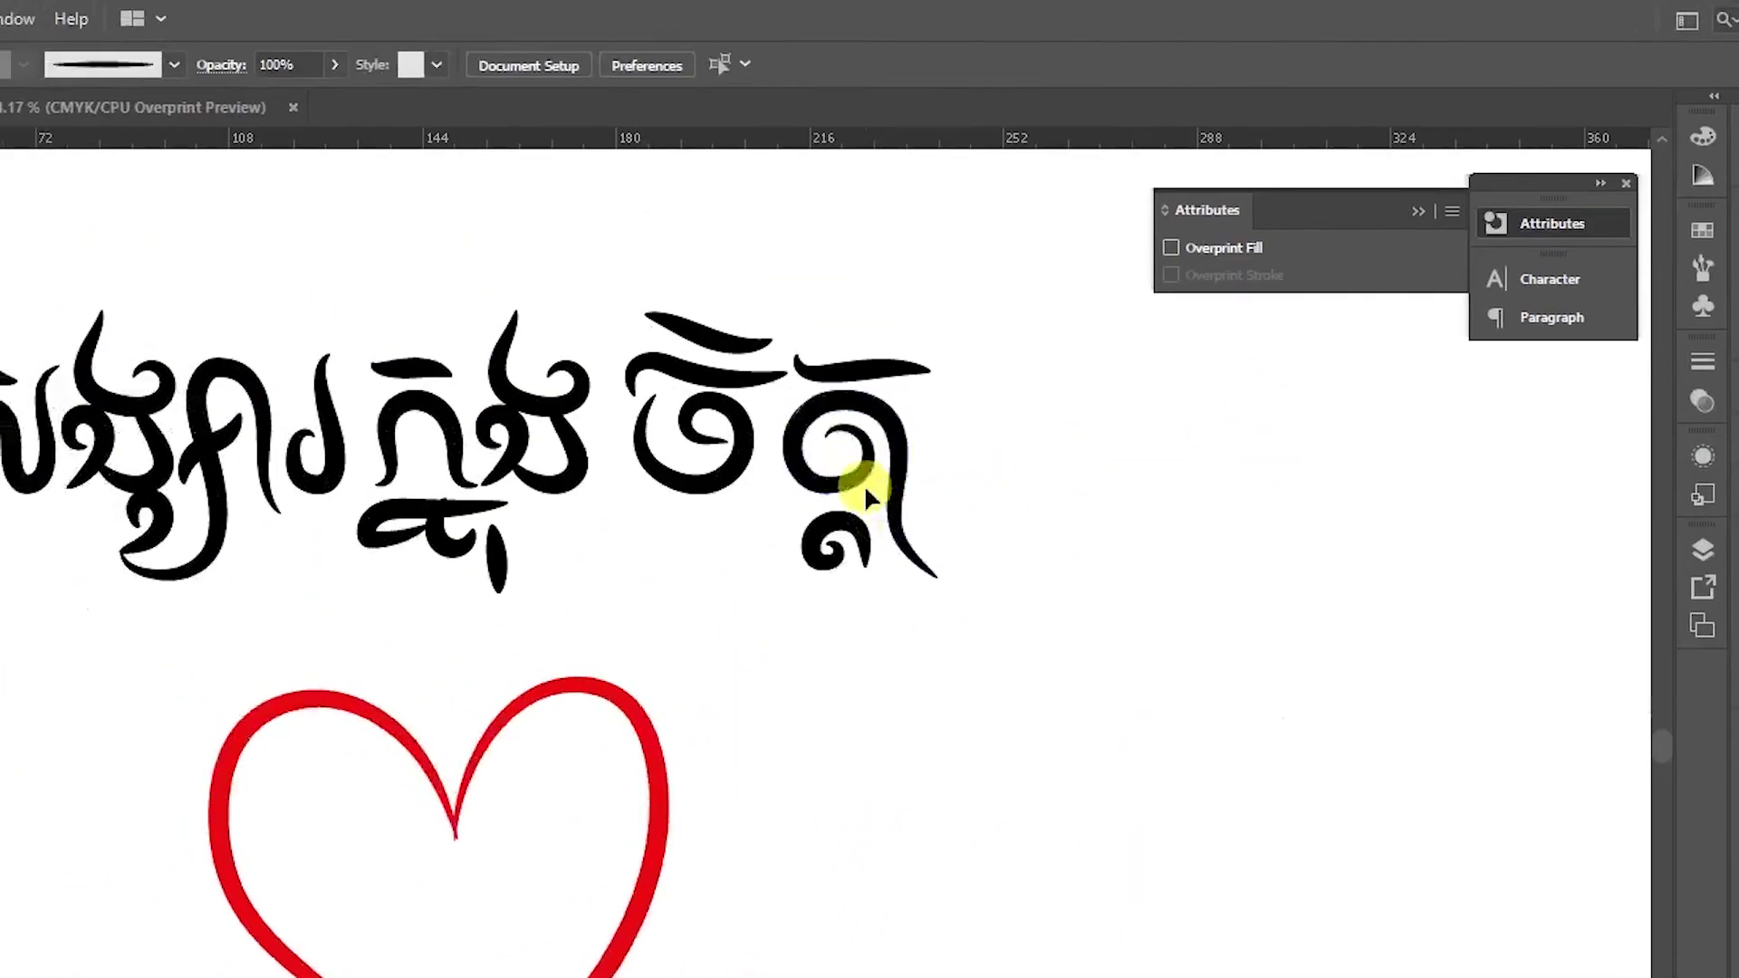
key("a")
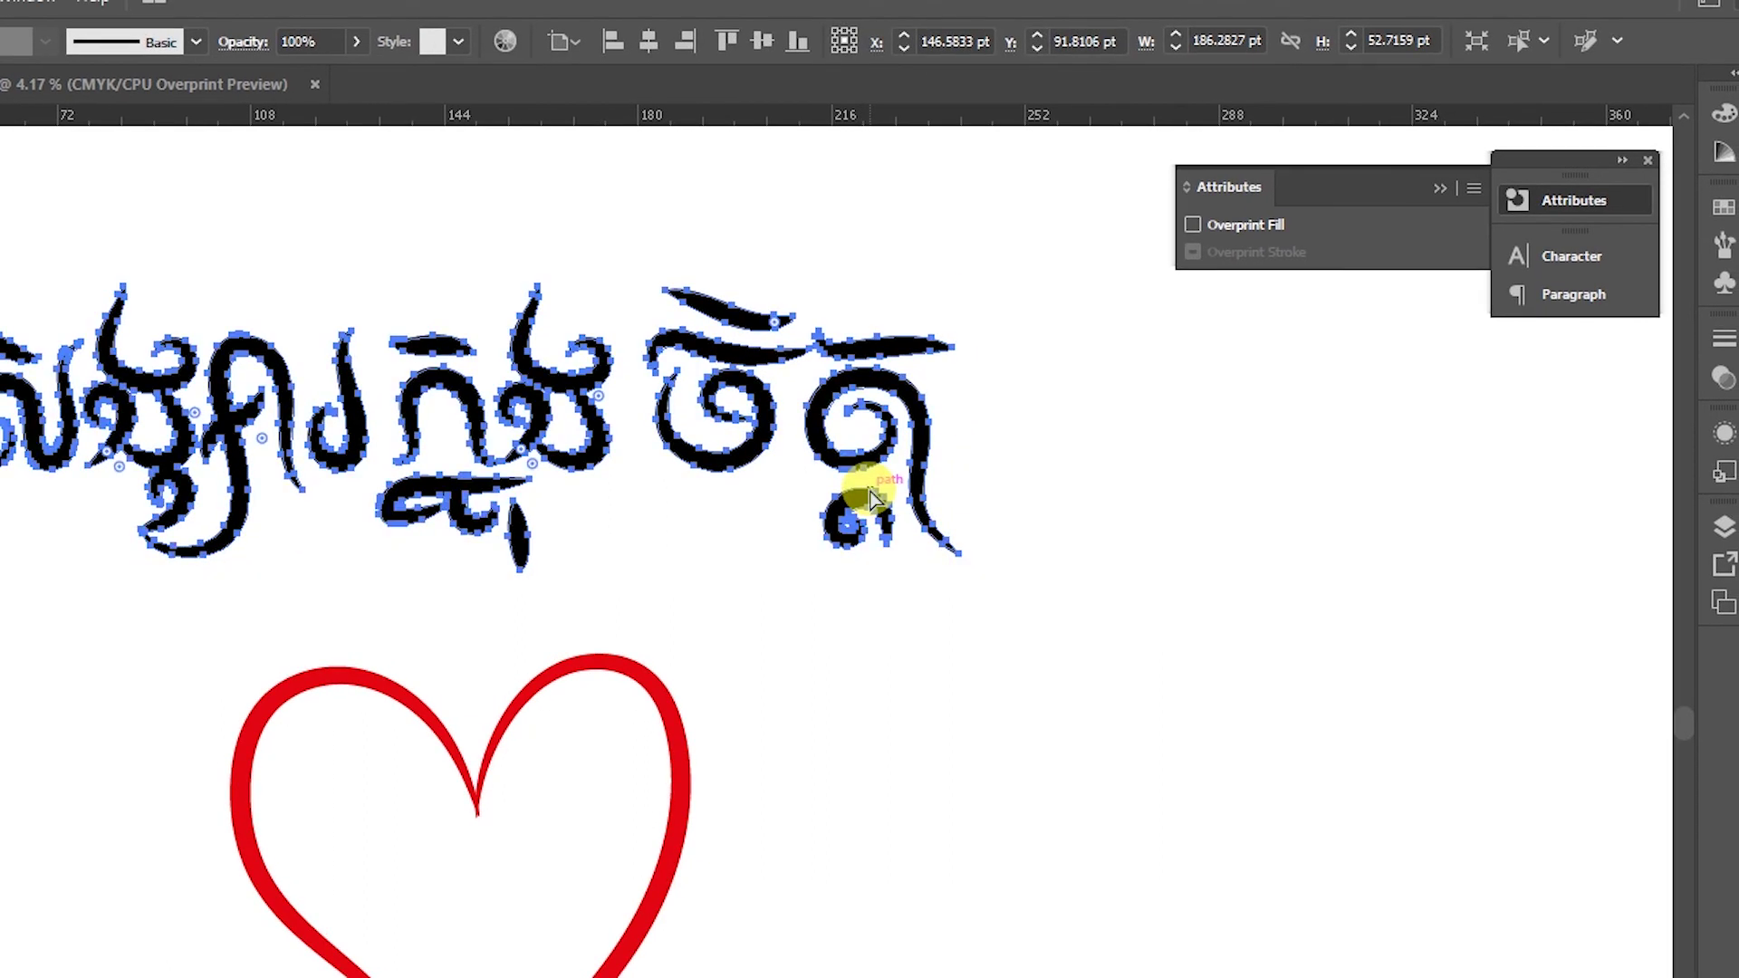
key("v")
left_click(154, 64)
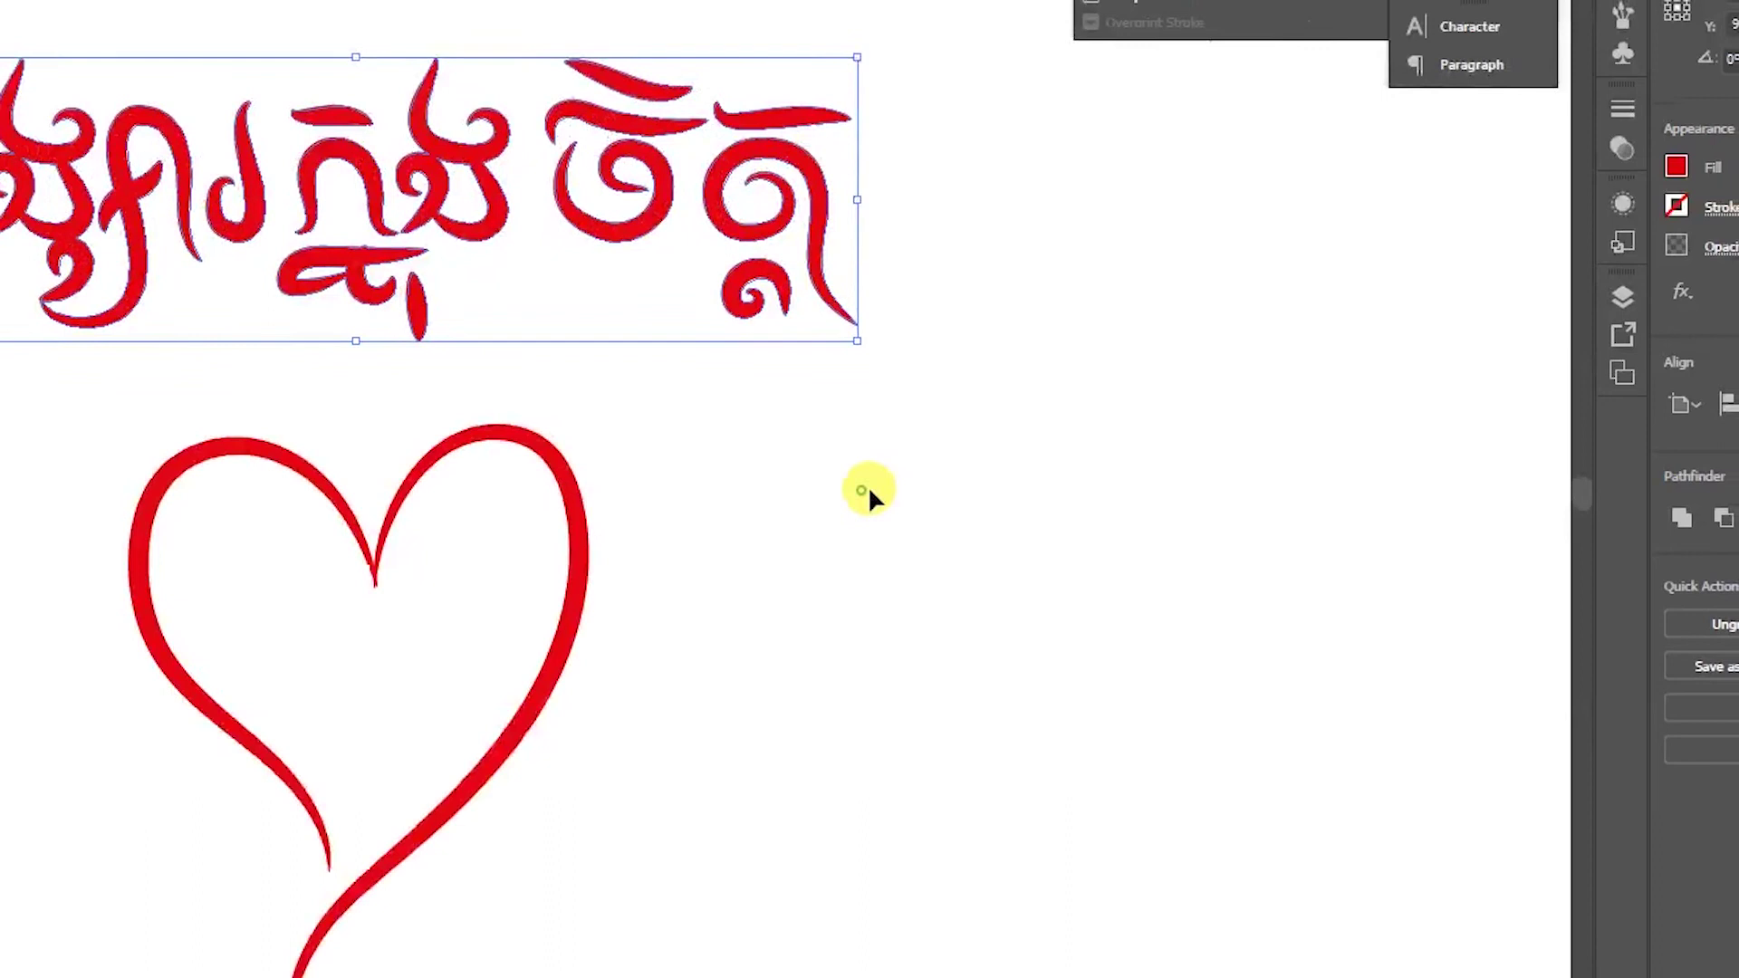
left_click(442, 306)
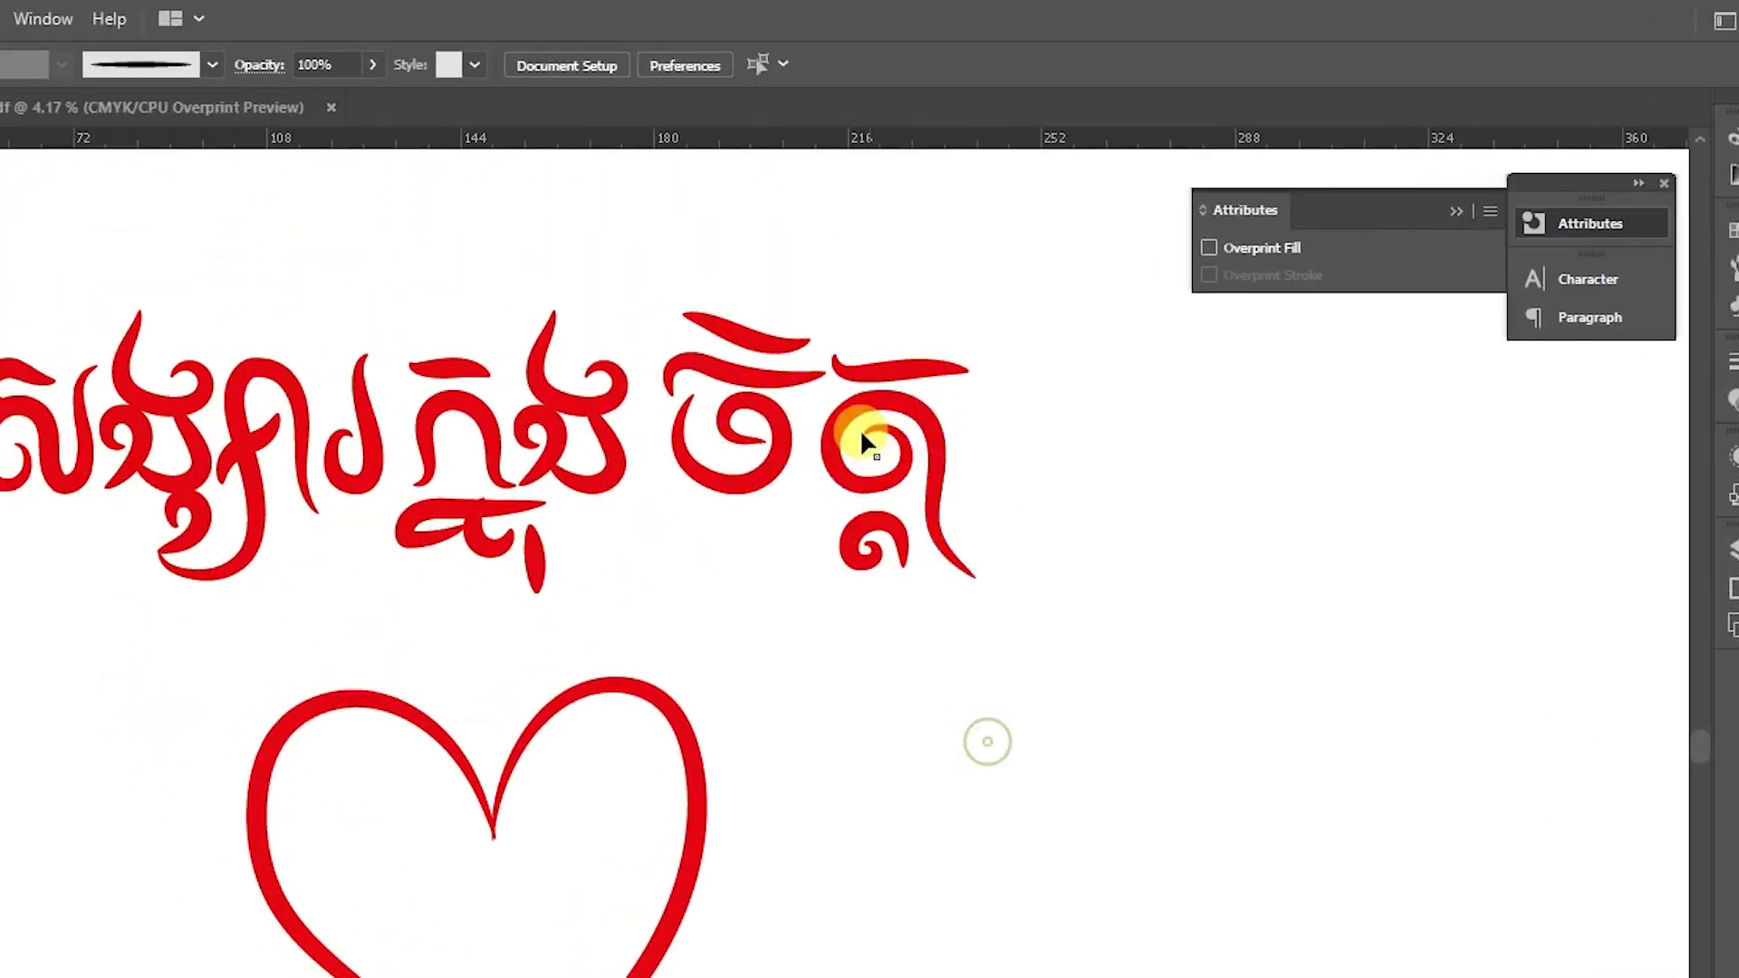